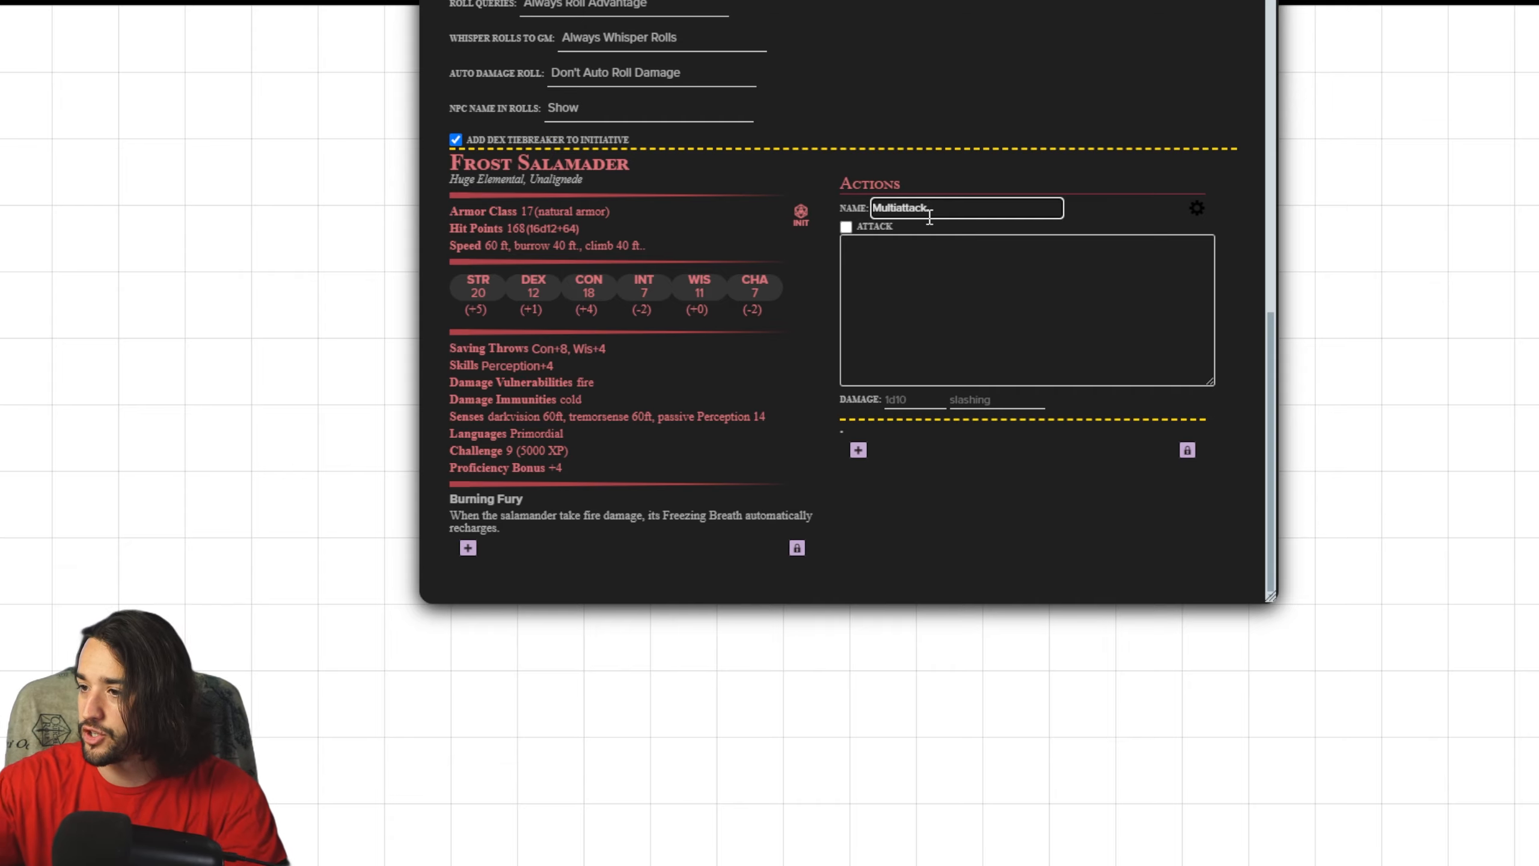
# Step: Describe the Multiattack action as "The salamander makes one Bite attack and four Claw attacks." and finish editing it
pyautogui.click(938, 267)
pyautogui.write('The salamander makes one Bite attack and four Claw attacks.')
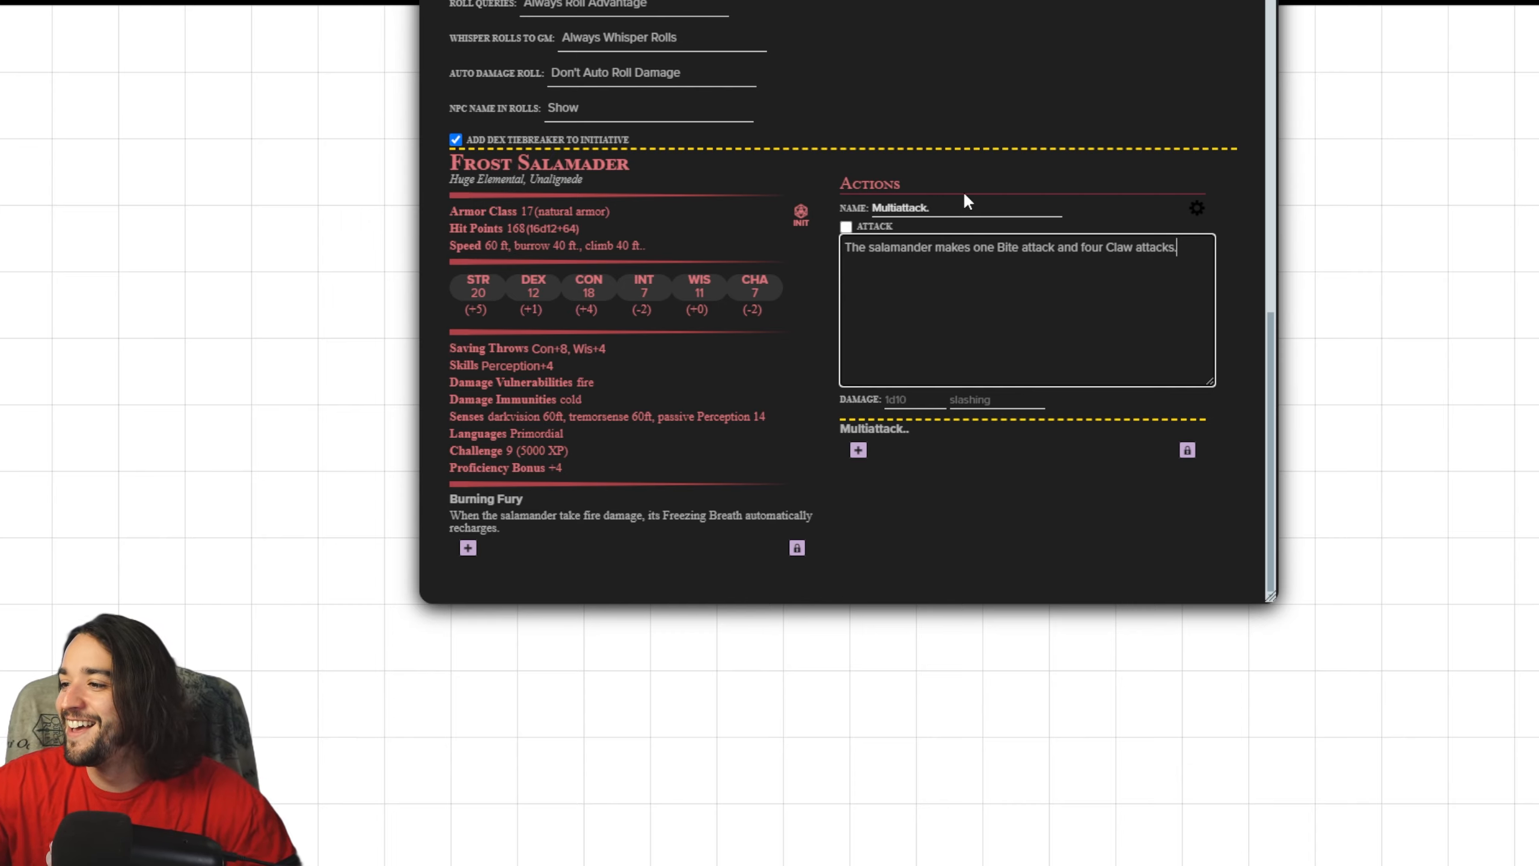
pyautogui.click(1203, 214)
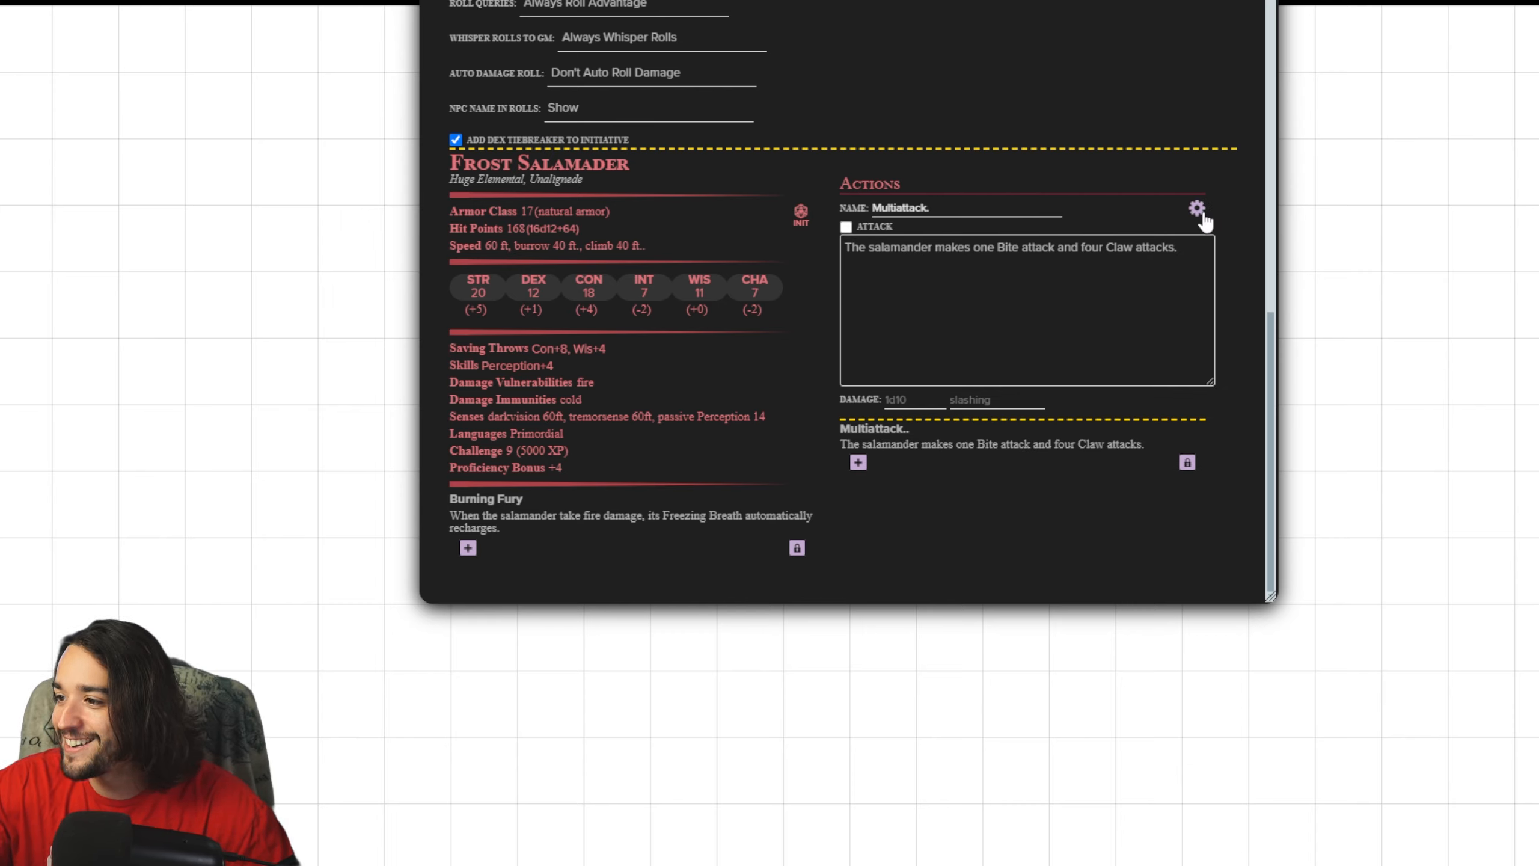
pyautogui.click(1198, 209)
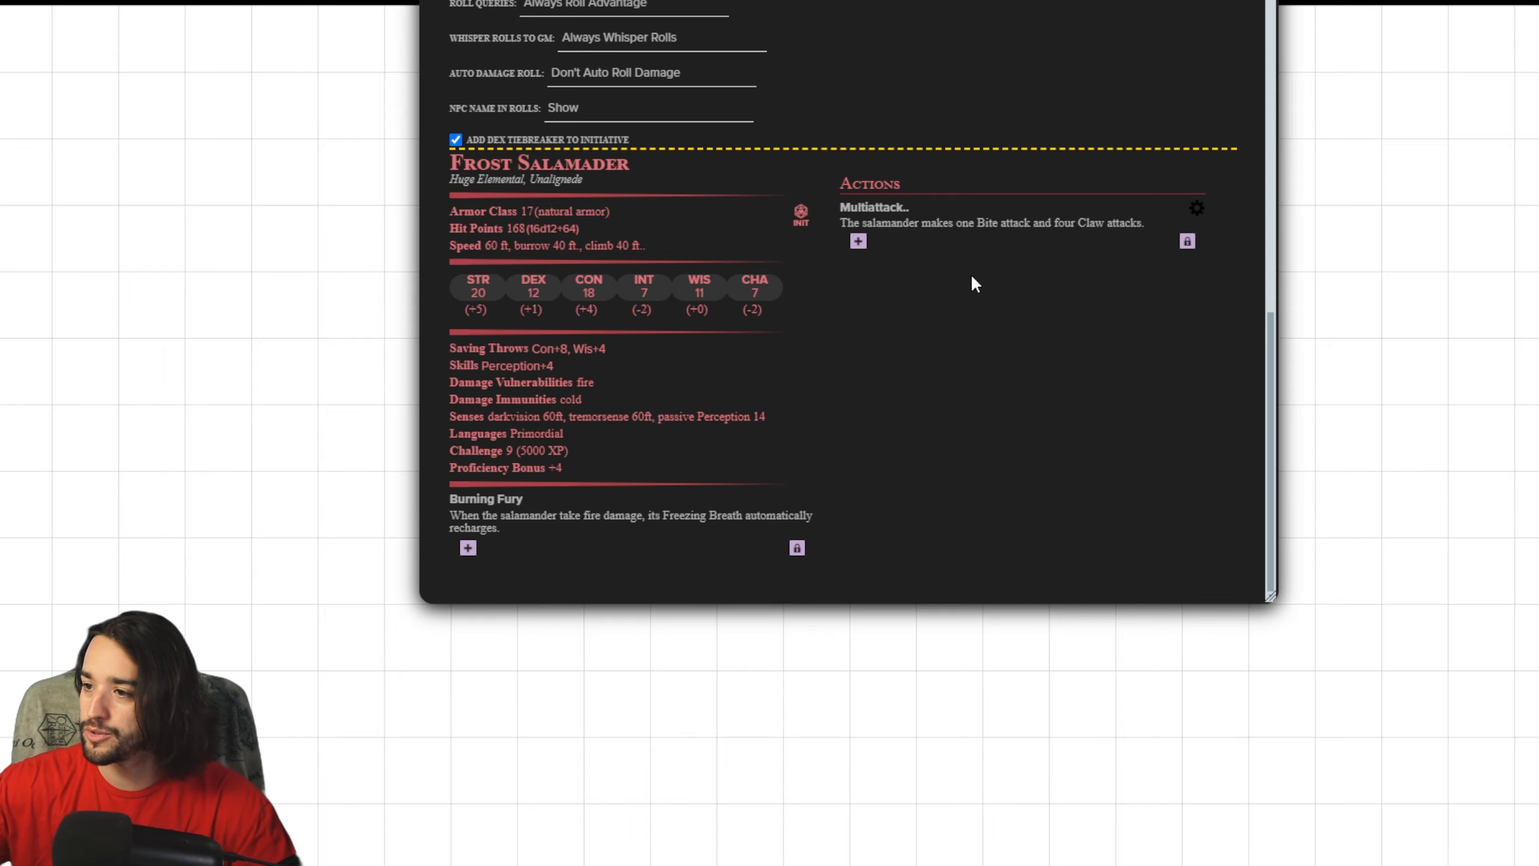
# Step: Add a new action named "Bite." and mark it as an attack of type Melee
pyautogui.click(858, 241)
pyautogui.click(932, 254)
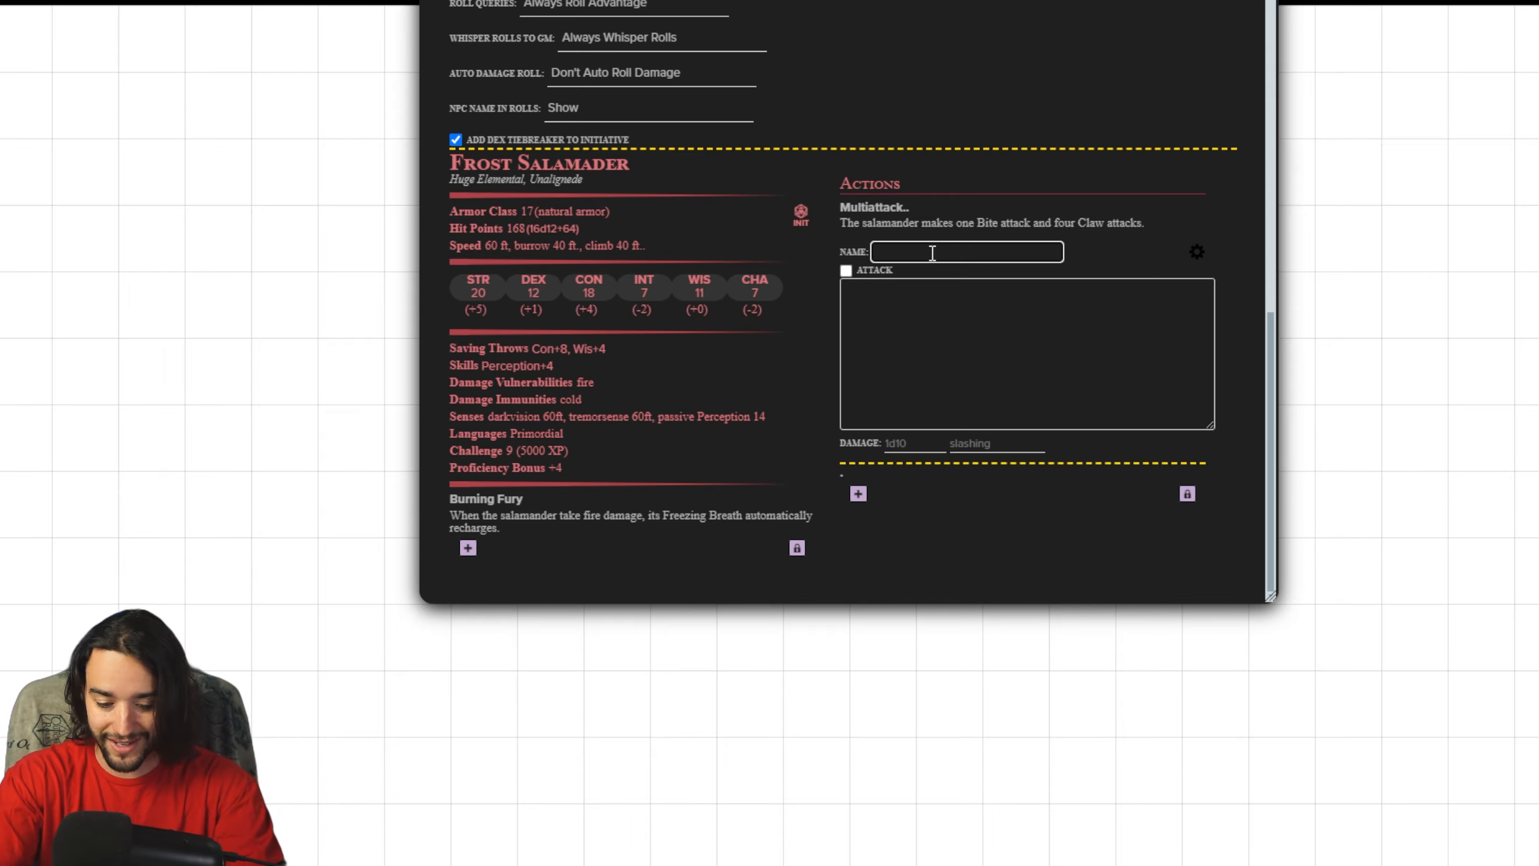
pyautogui.write('Bite.')
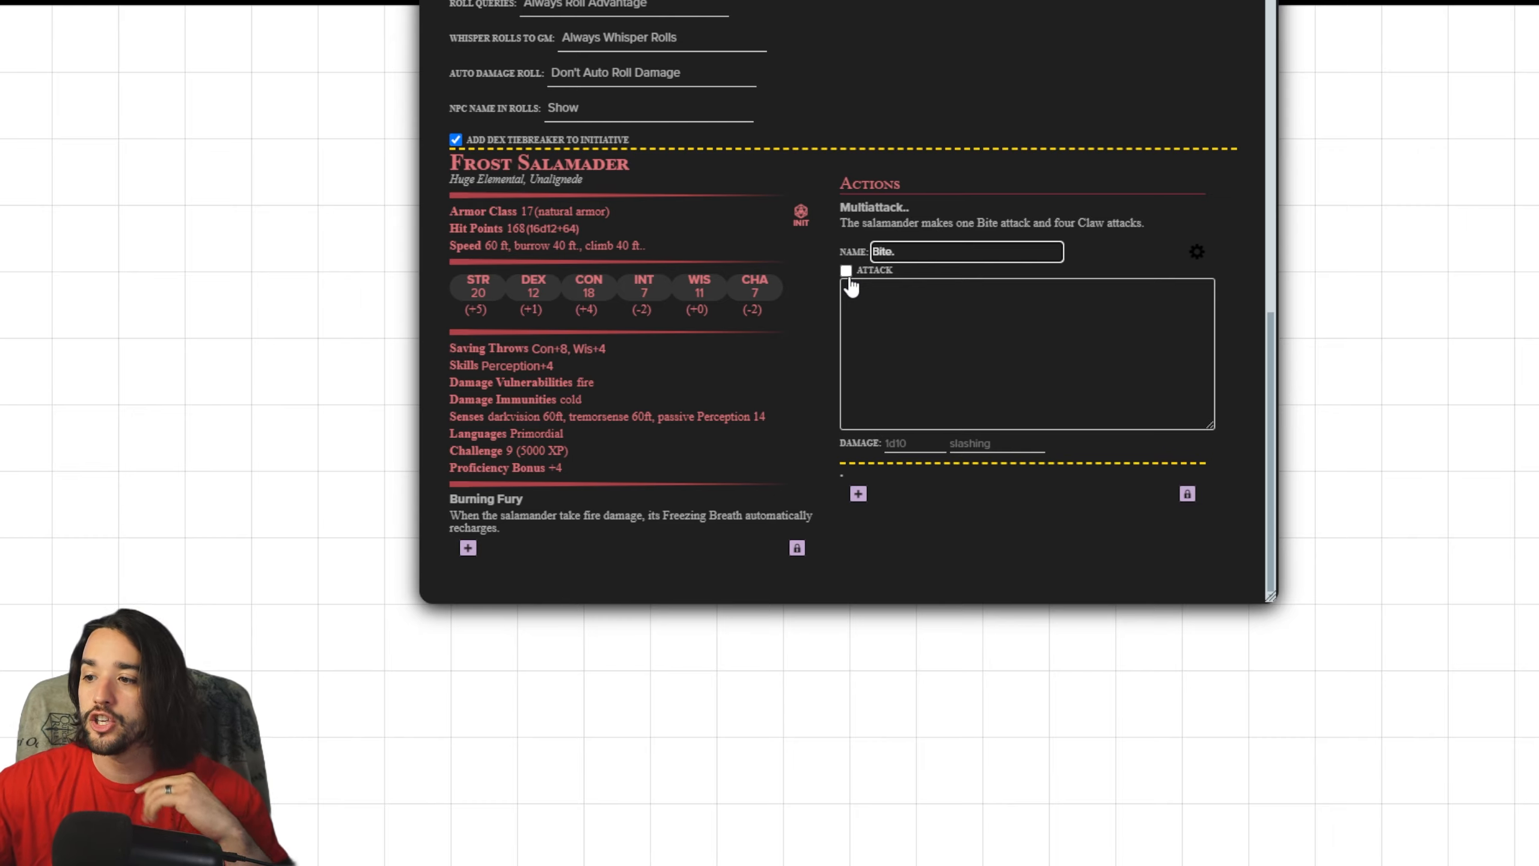
pyautogui.click(920, 358)
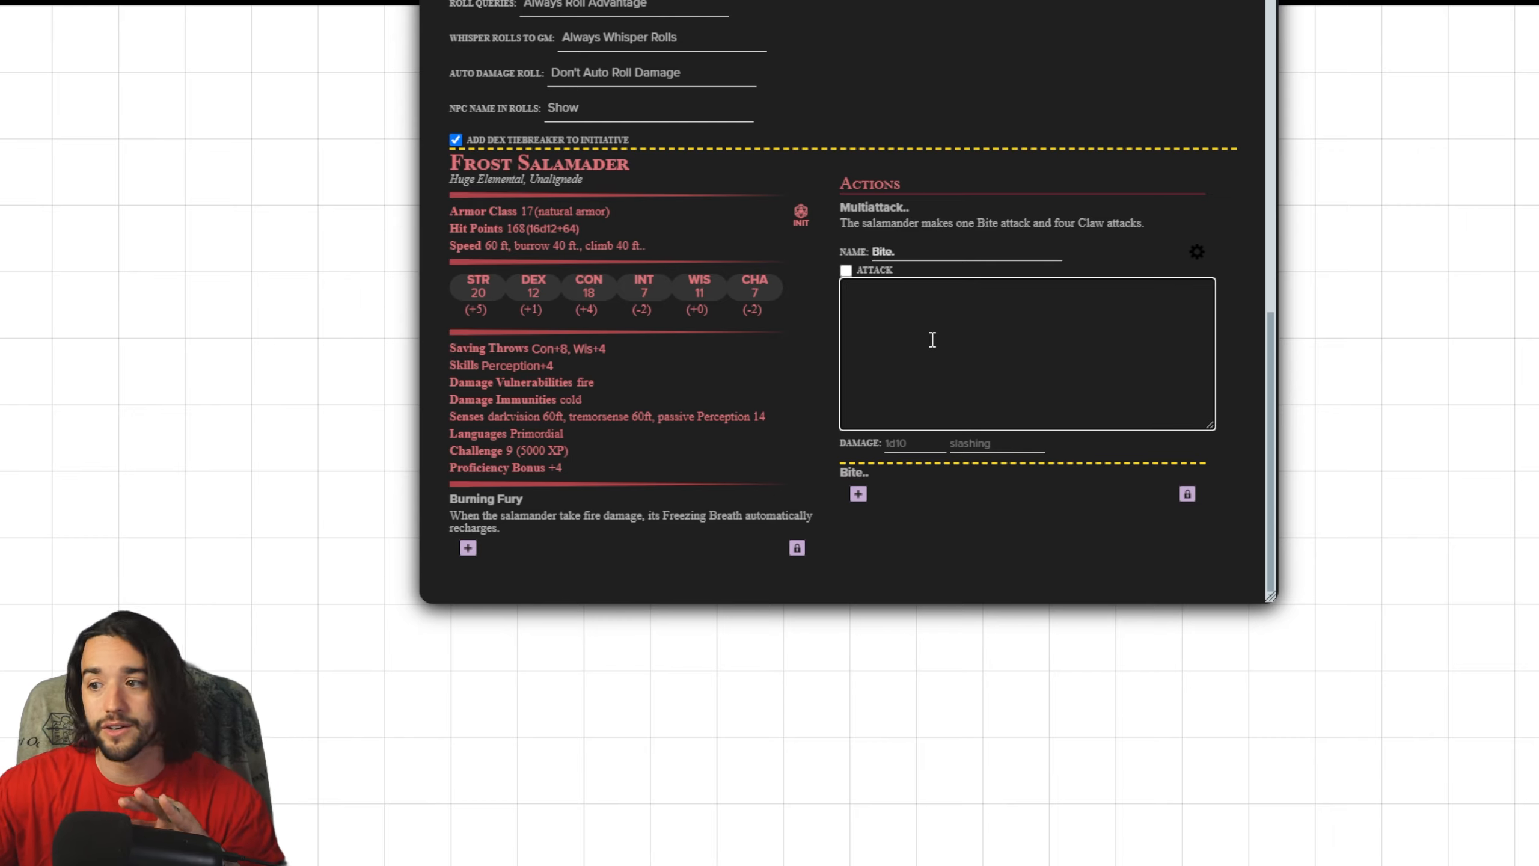
pyautogui.click(917, 443)
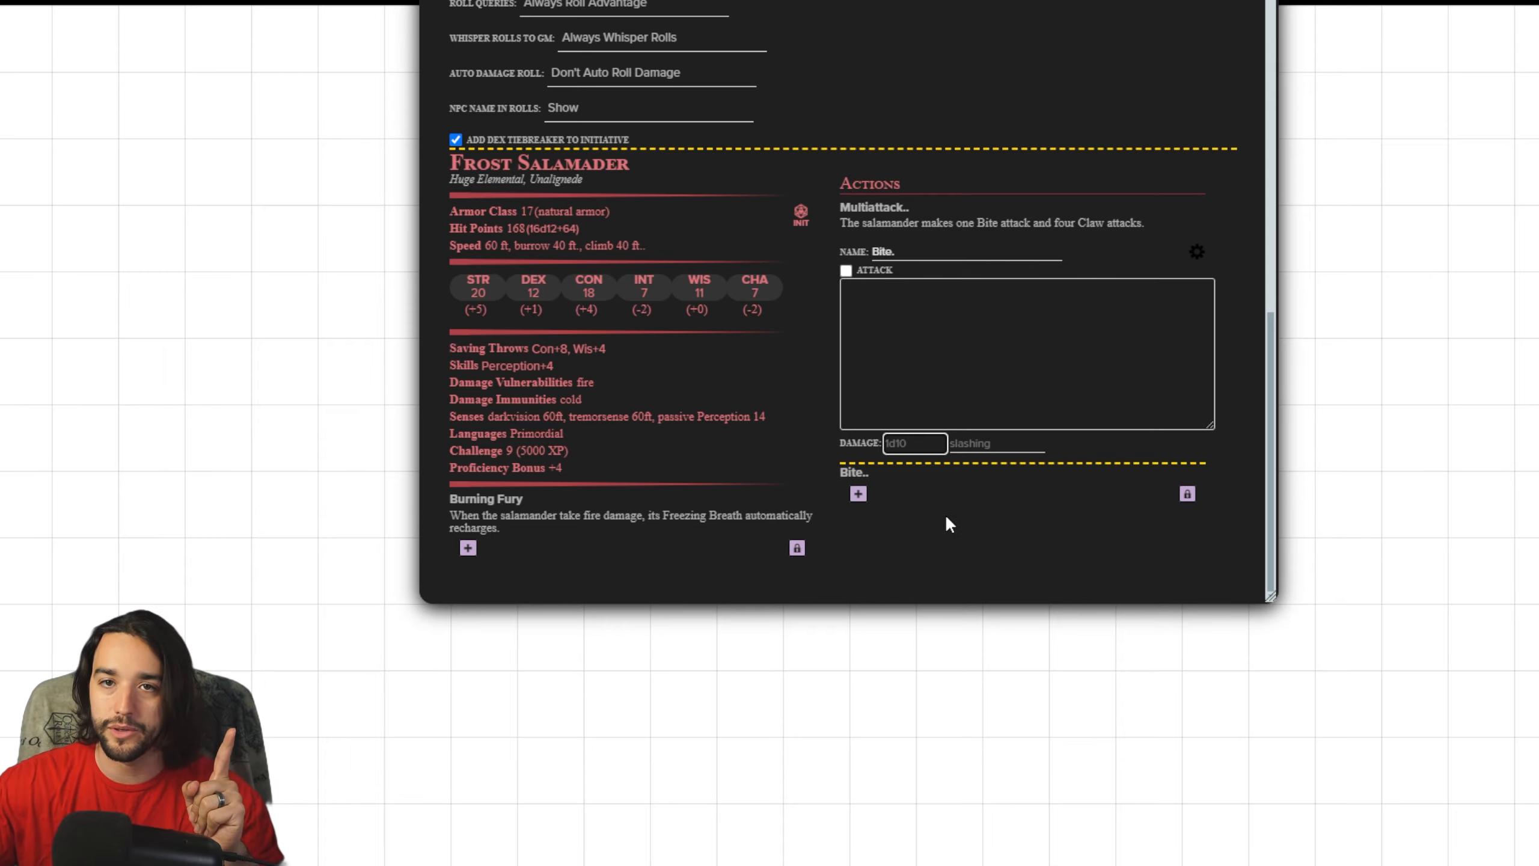
pyautogui.click(846, 273)
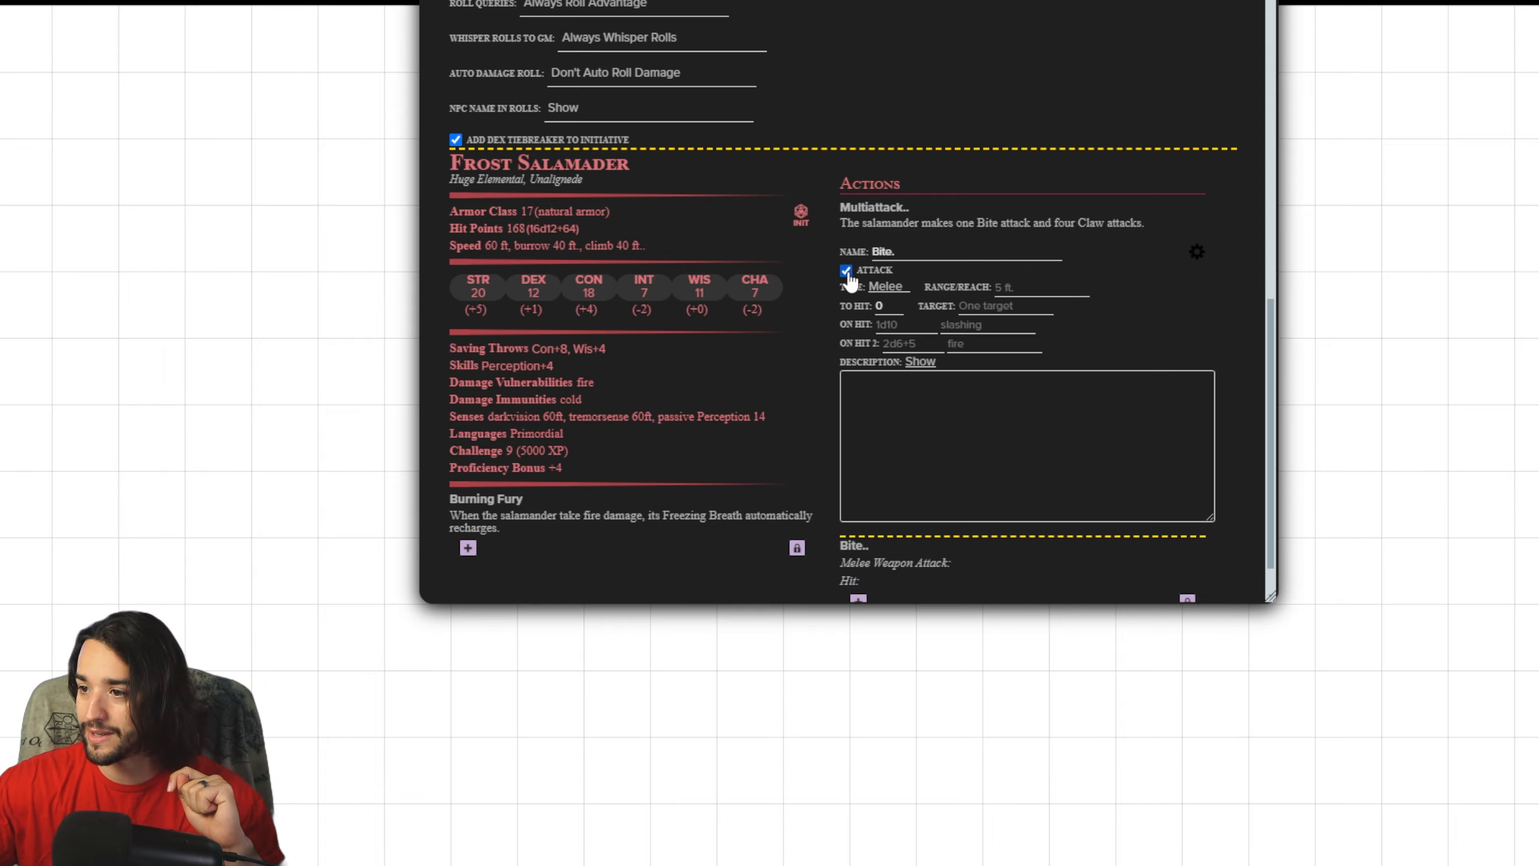
pyautogui.click(894, 288)
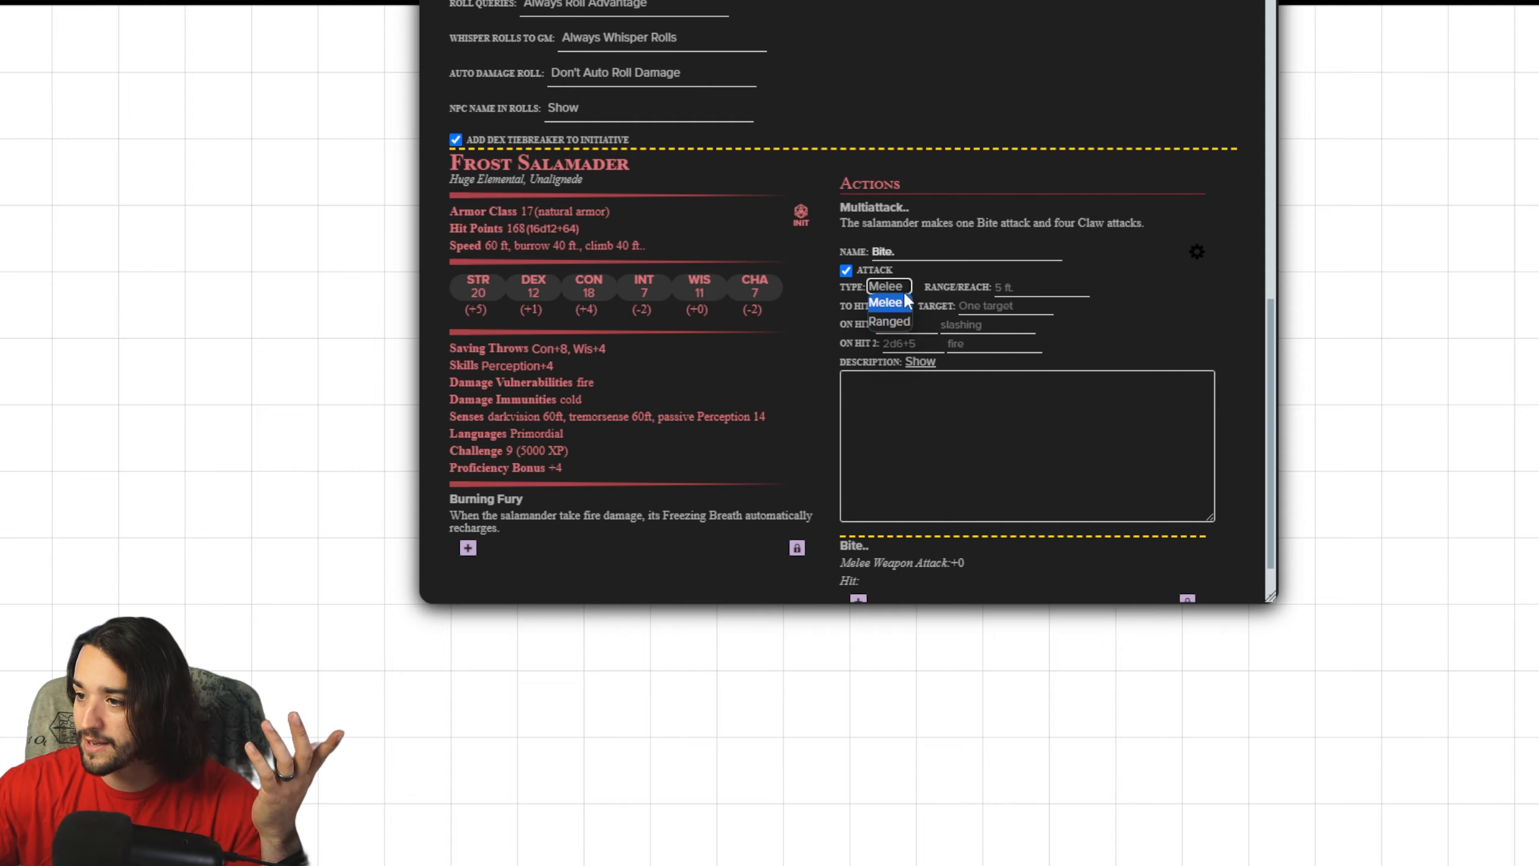
pyautogui.click(905, 297)
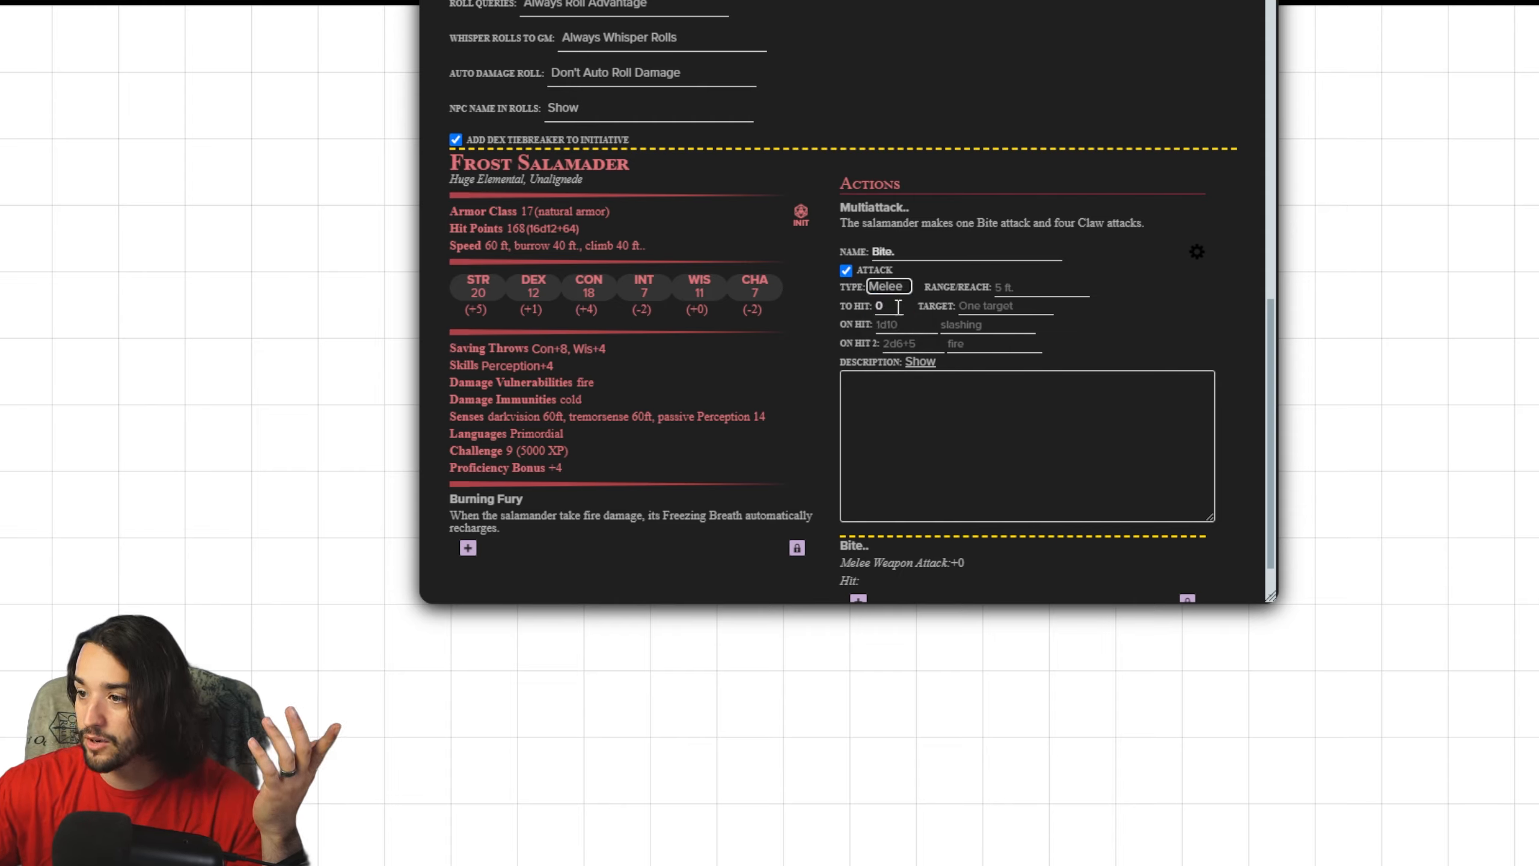
# Step: Set the Bite attack's reach to "15 ft.,", its to-hit bonus to +9 and its target to "one target"
pyautogui.click(1030, 290)
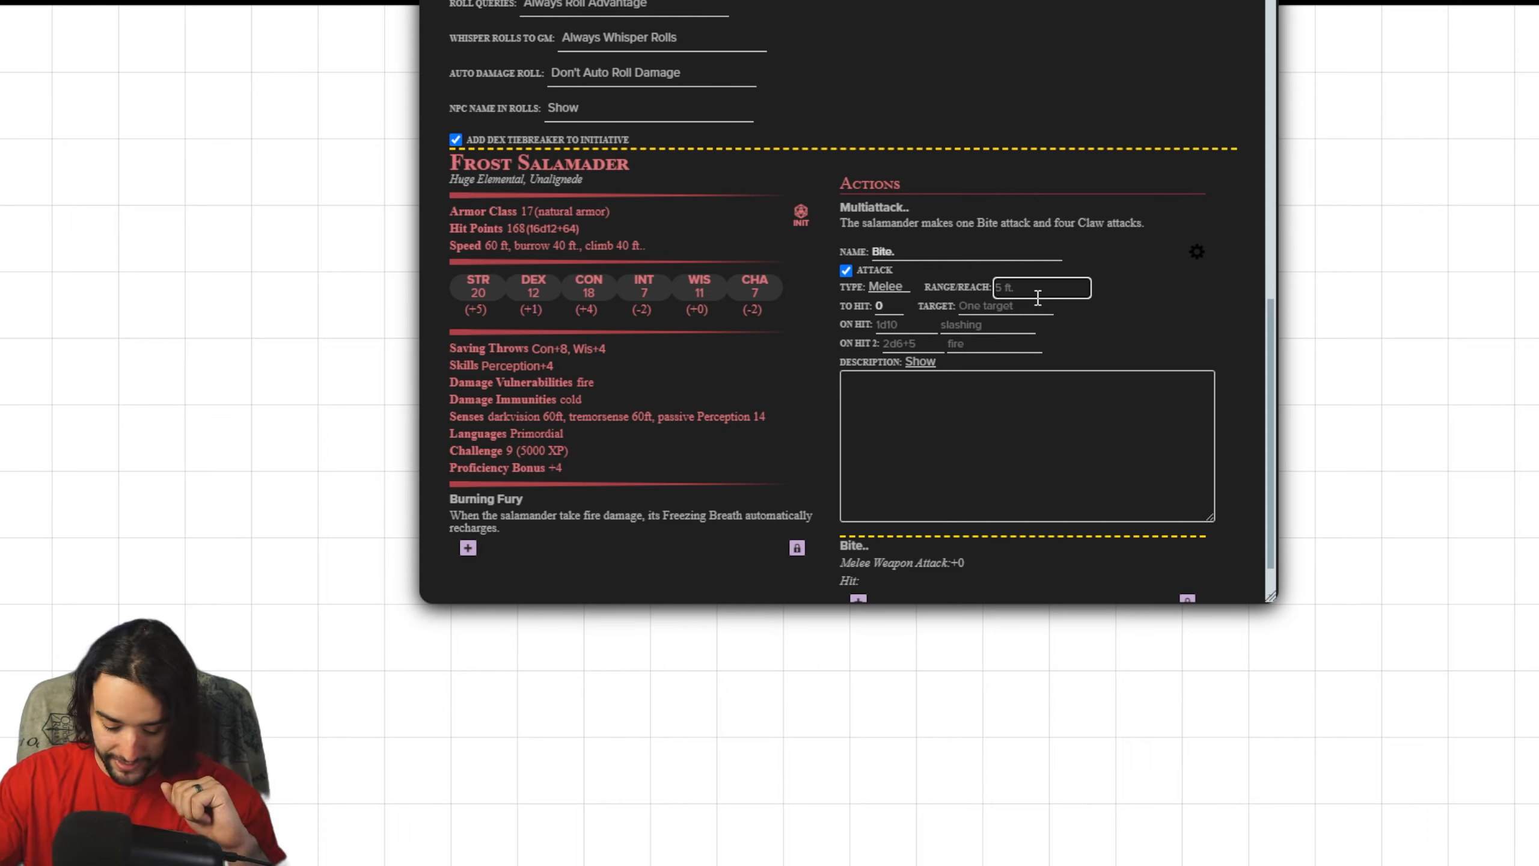
pyautogui.write('15')
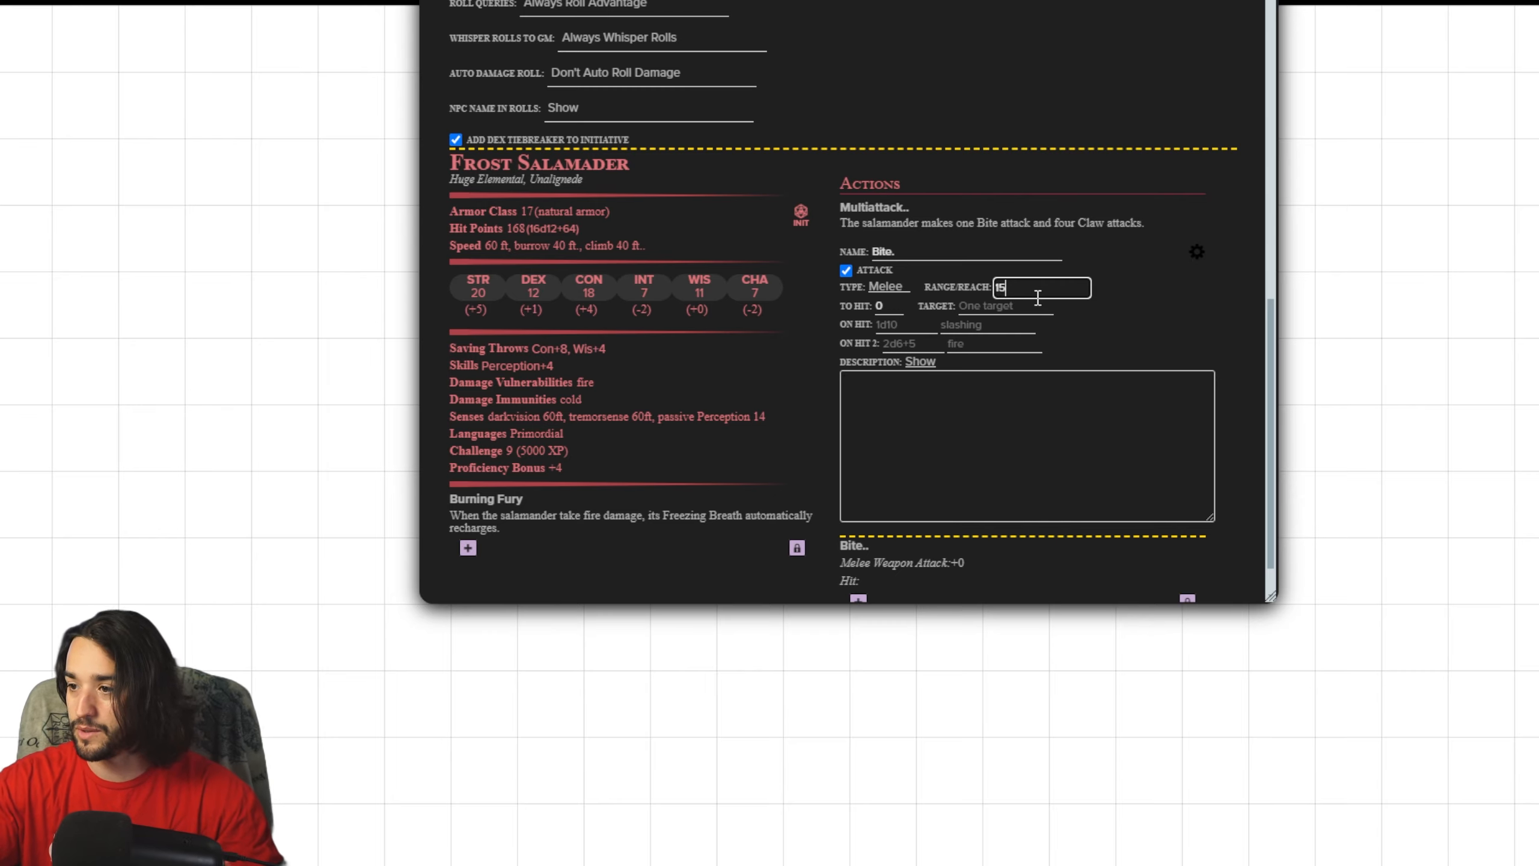
pyautogui.write(' ft,')
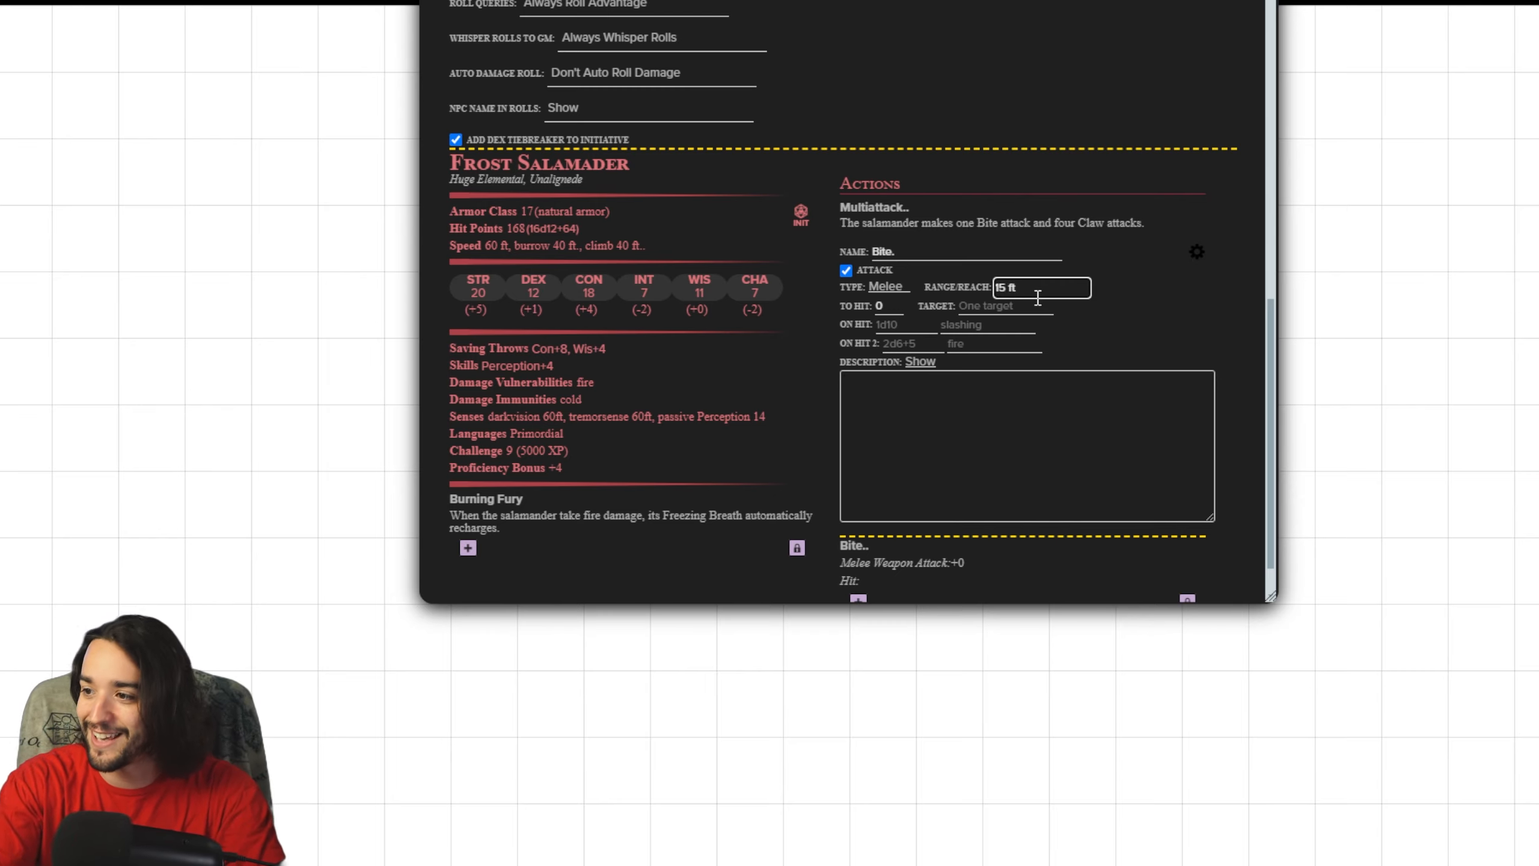
pyautogui.press('BackSpace')
pyautogui.write('.')
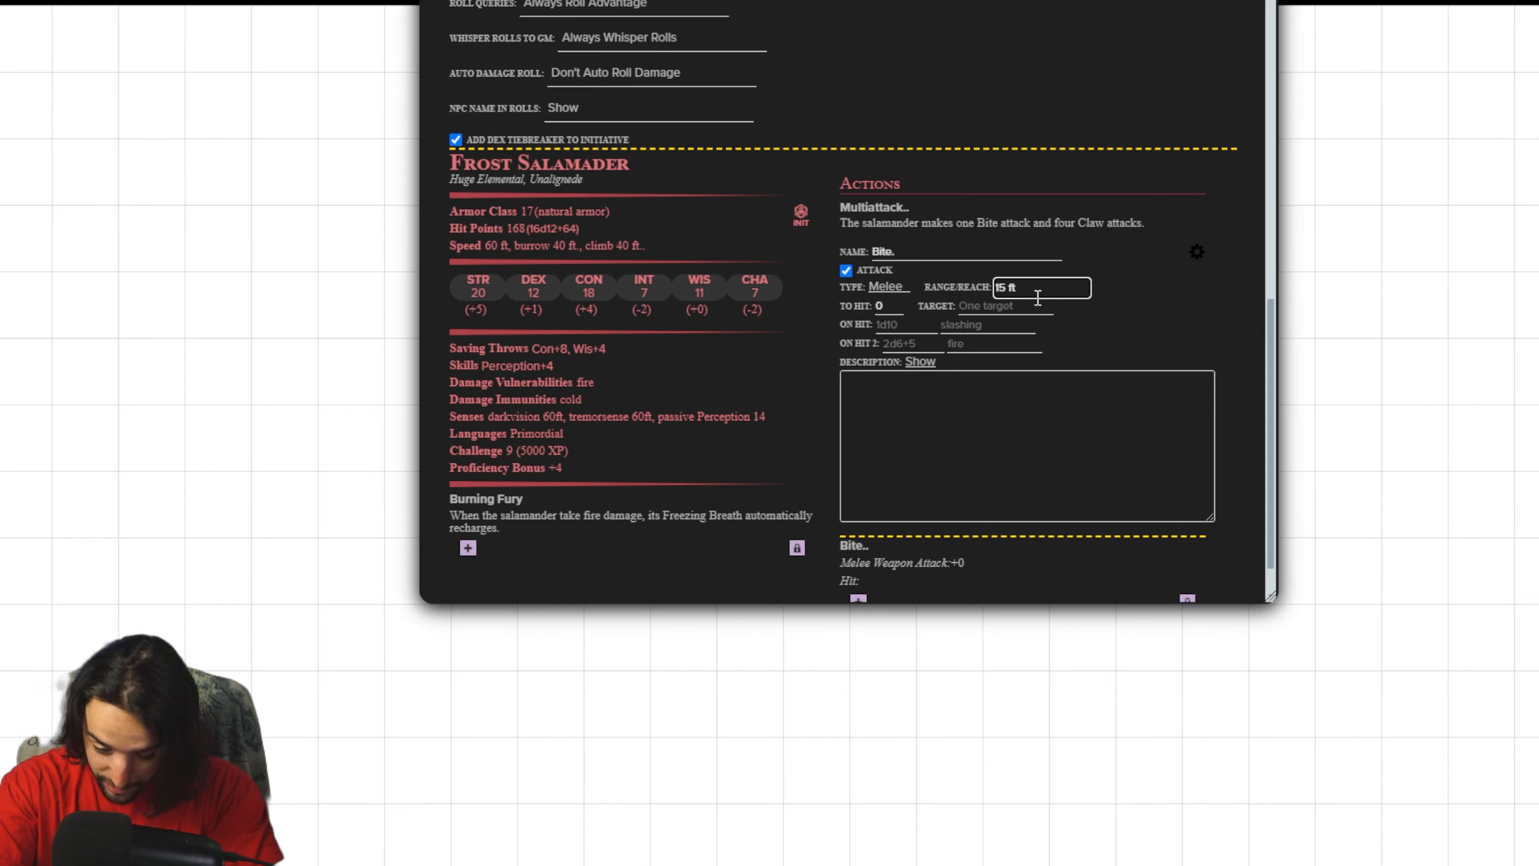
pyautogui.click(888, 306)
pyautogui.write('+9')
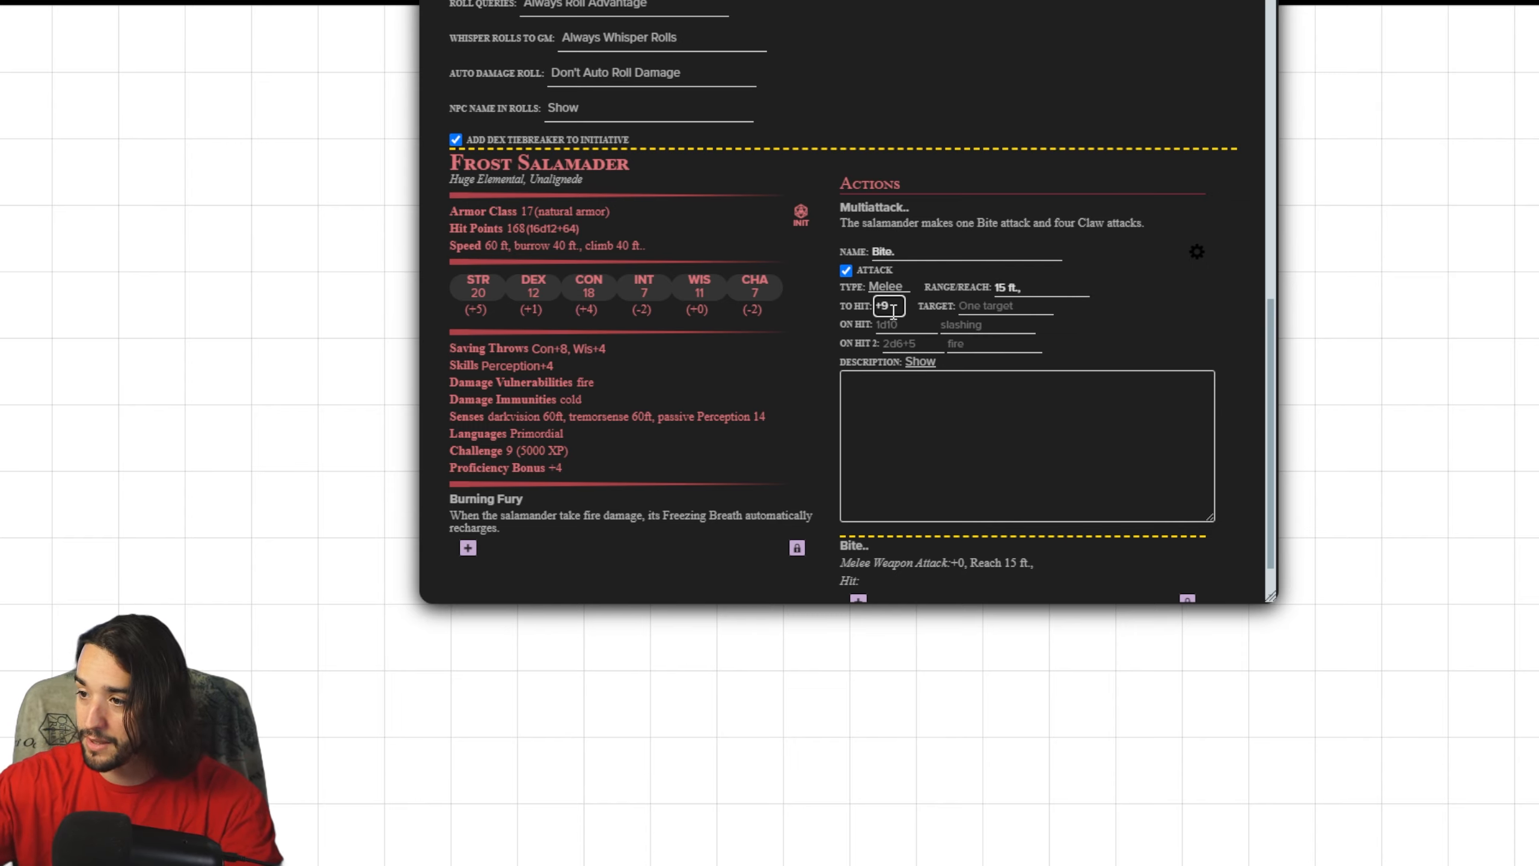
pyautogui.click(965, 307)
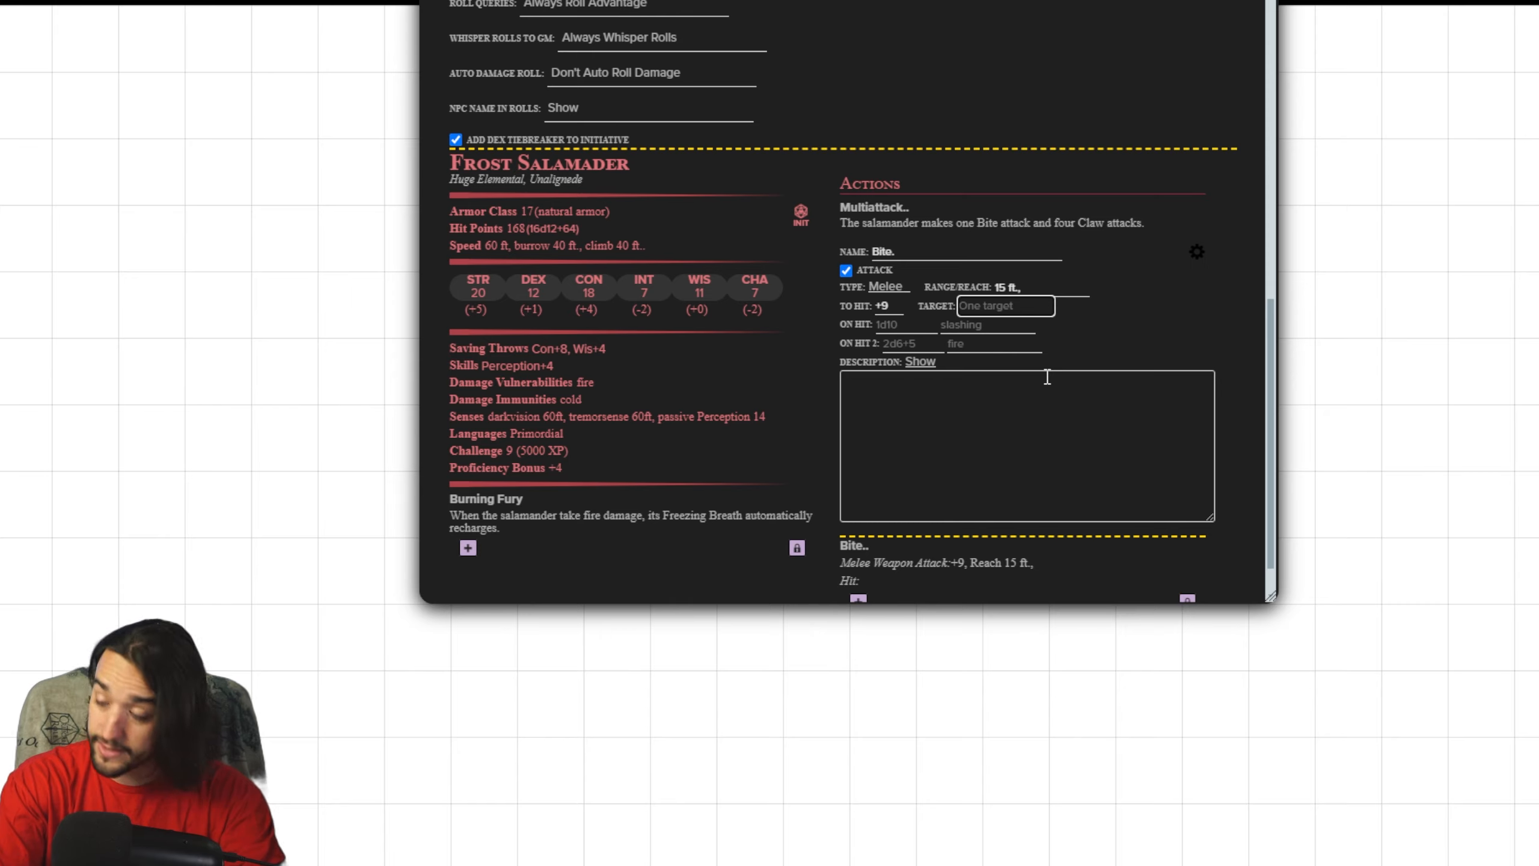
pyautogui.write('one target')
# Step: Set the Bite attack's first on-hit damage to 1d8+5 piercing
pyautogui.press('Tab')
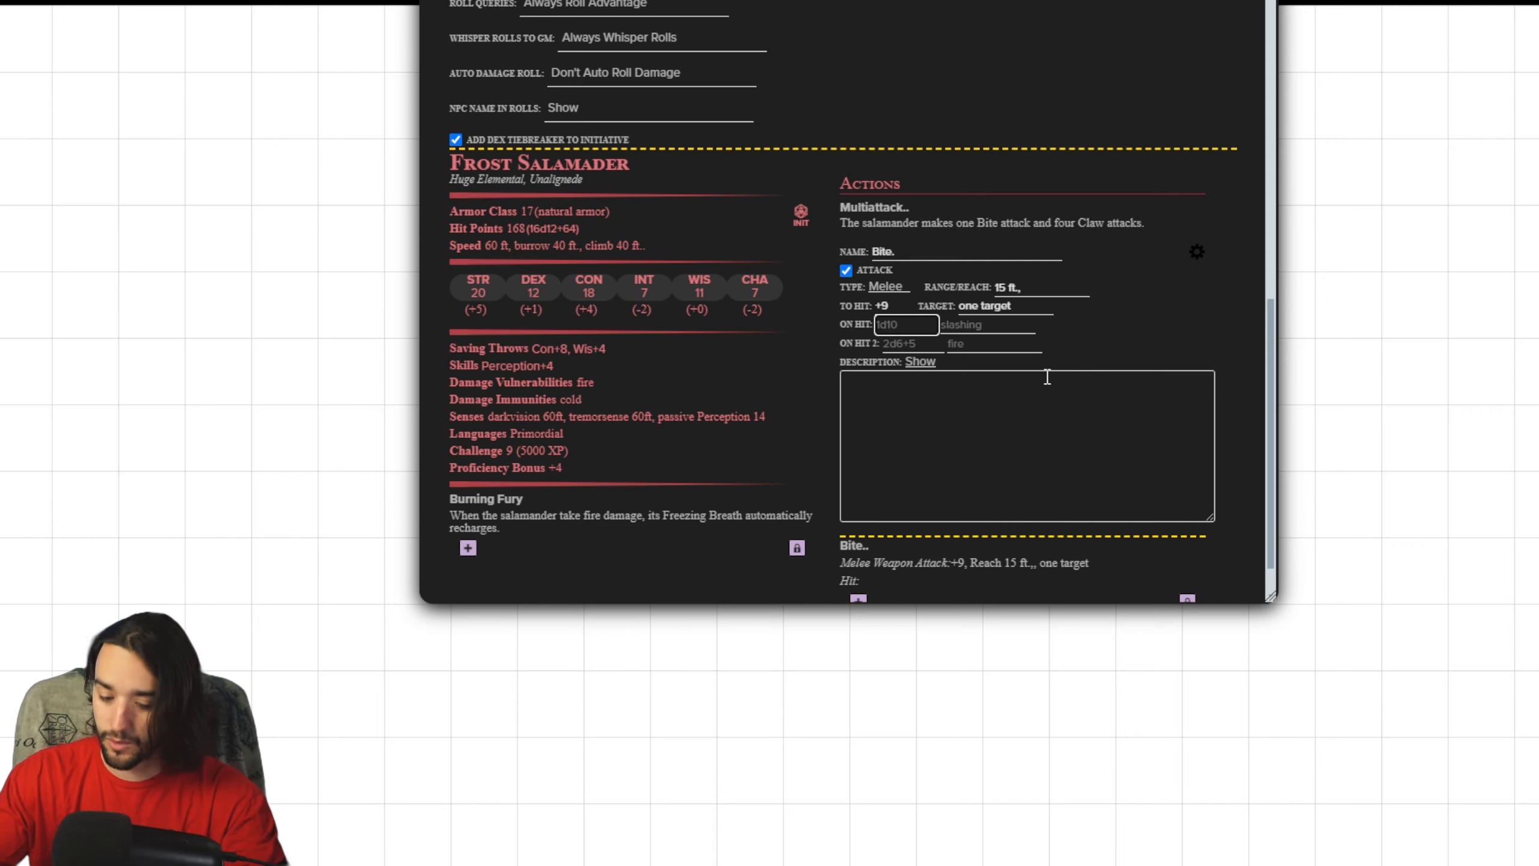
pyautogui.write('1d')
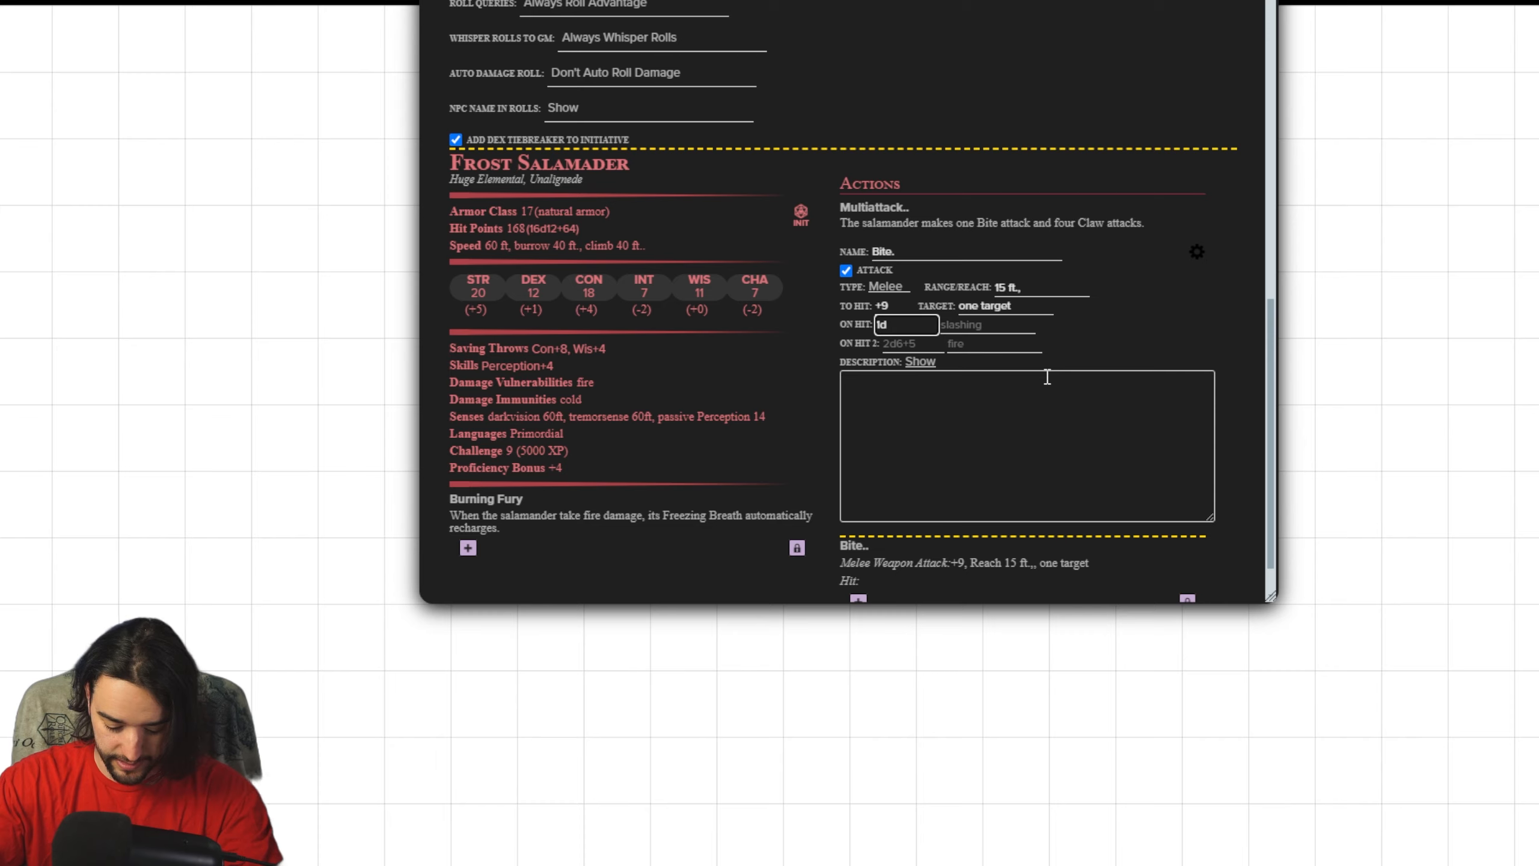
pyautogui.write('8+5')
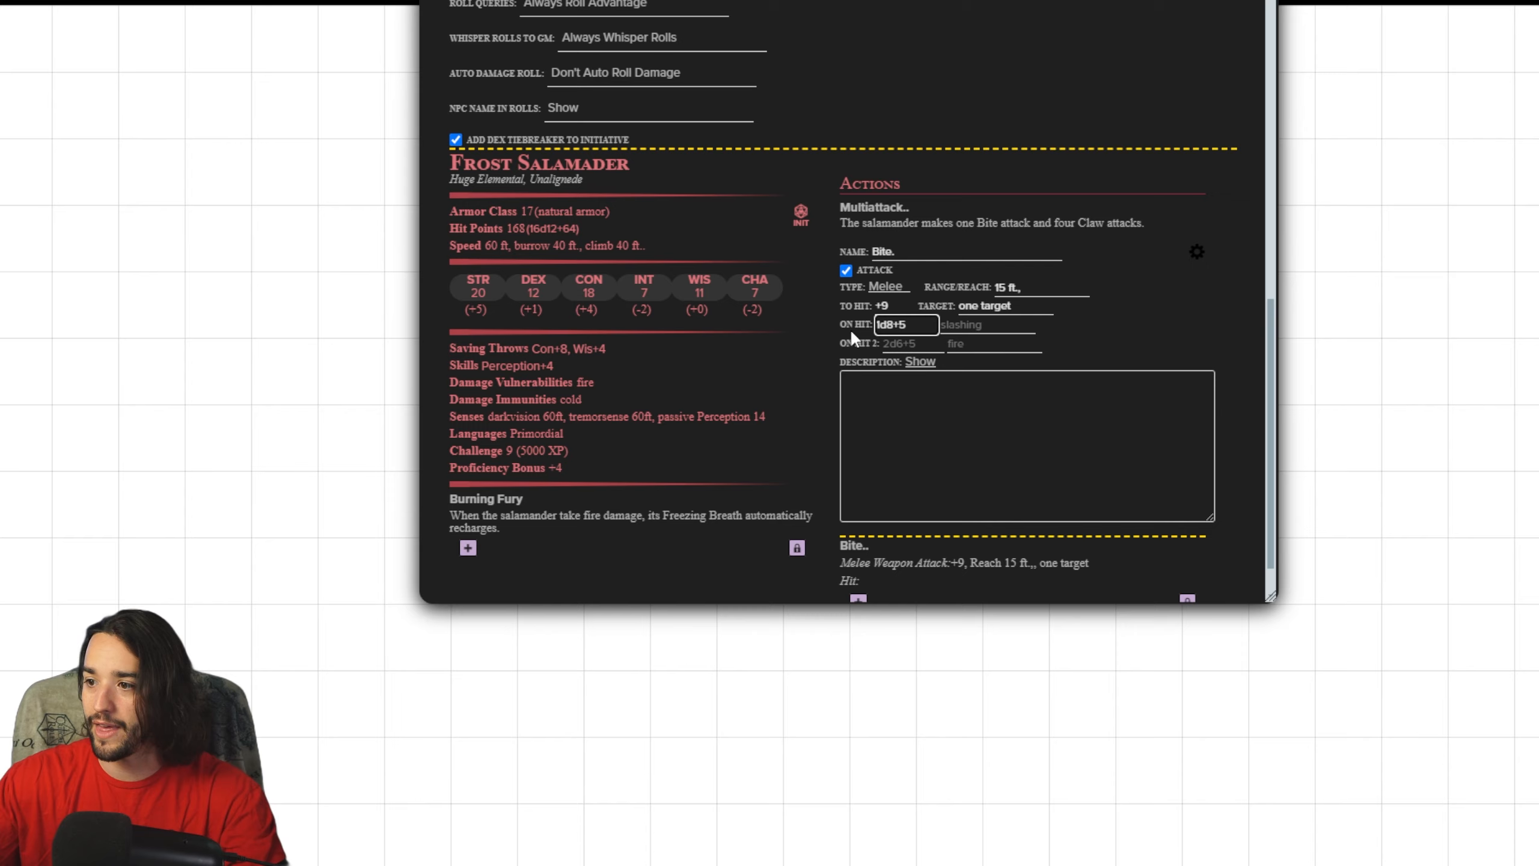
pyautogui.click(974, 333)
pyautogui.write('p')
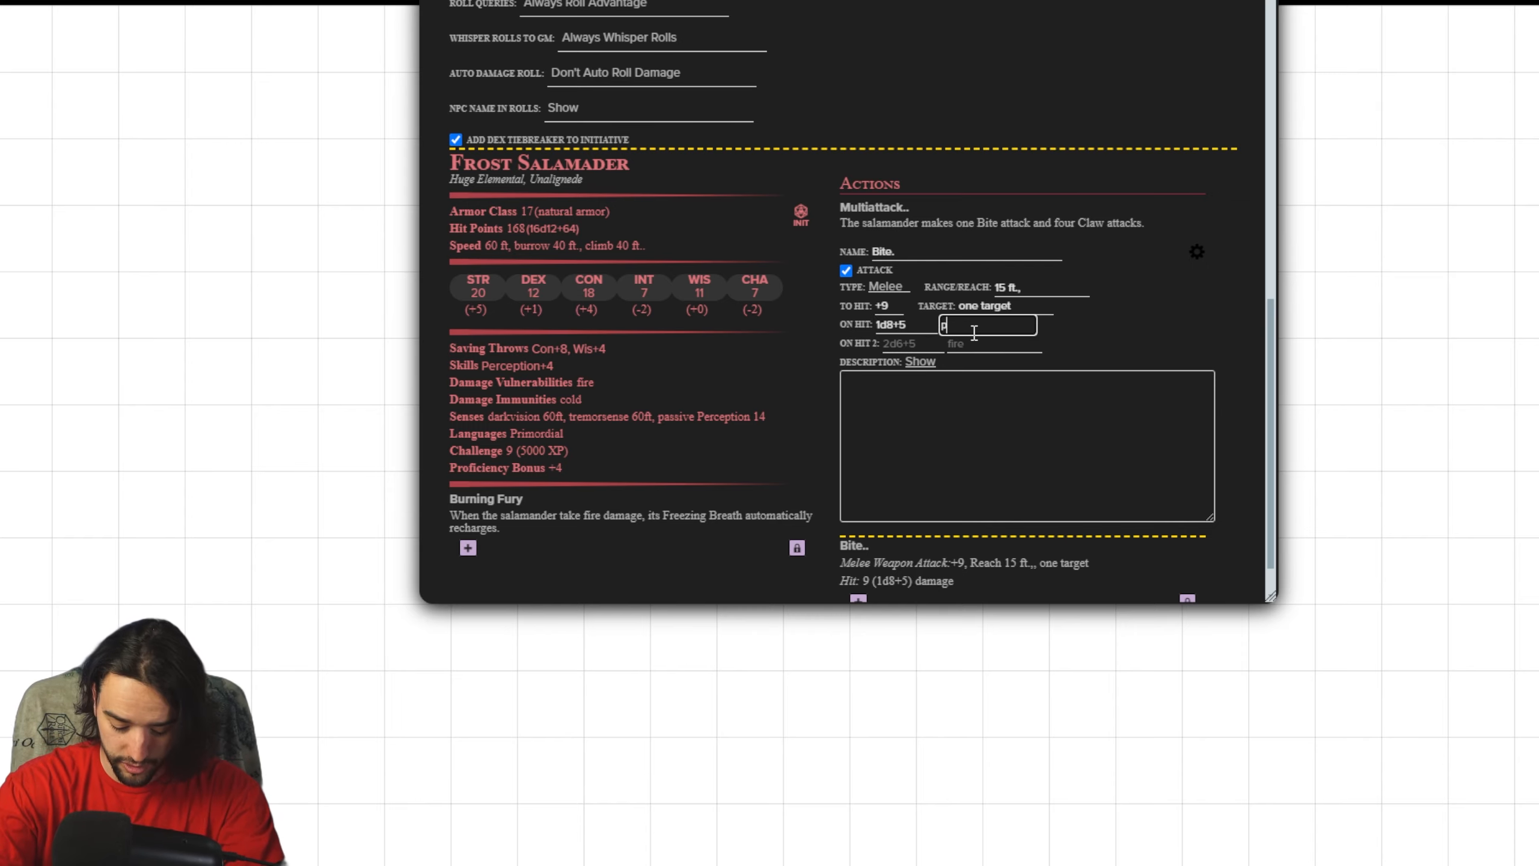
pyautogui.write('iercing')
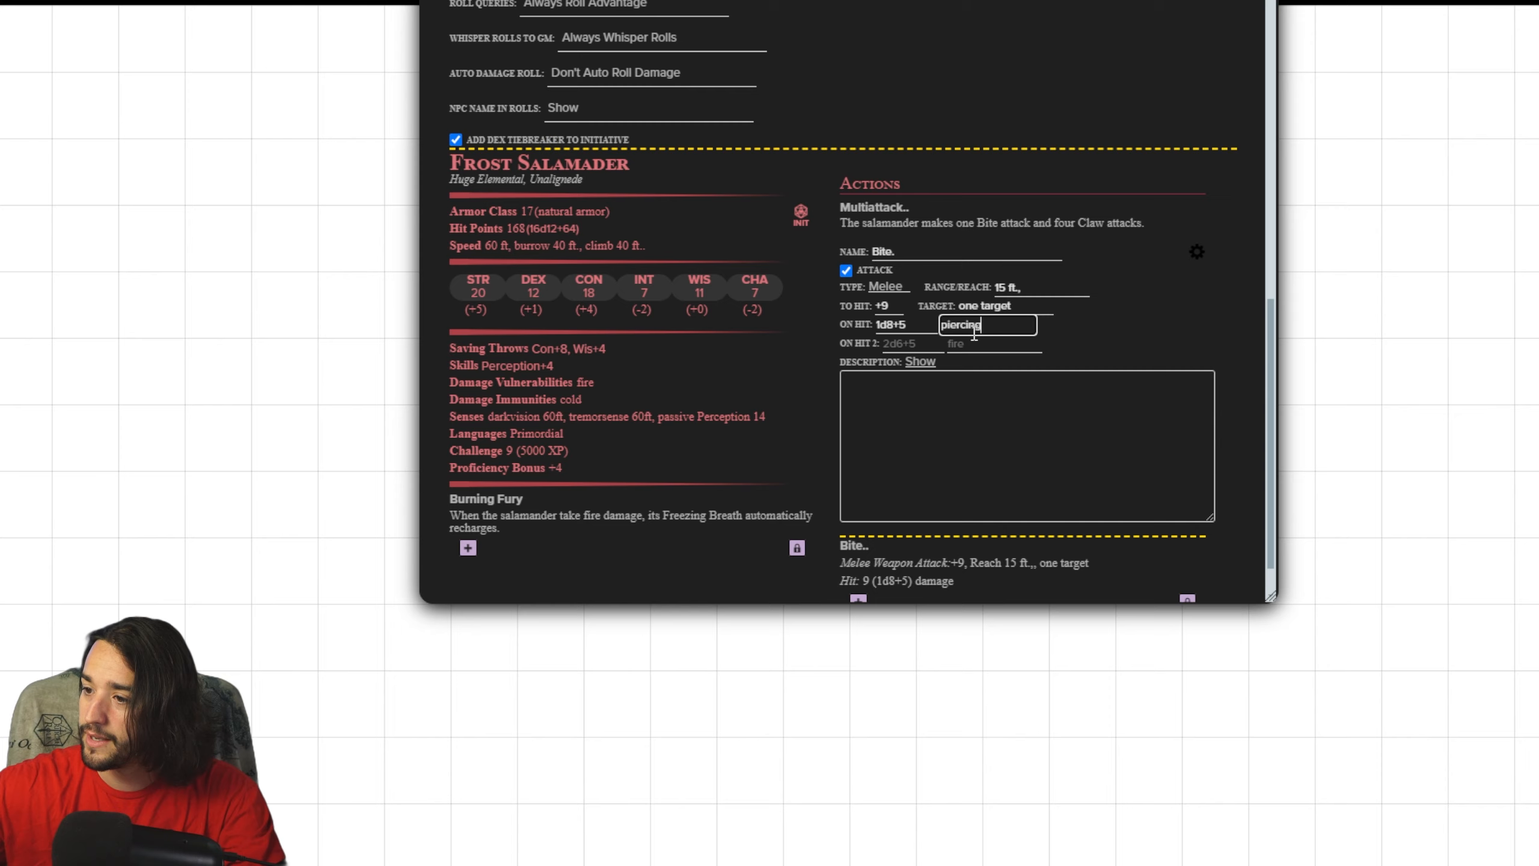
# Step: Set the Bite attack's second on-hit damage to 1d10 cold and finish editing the action
pyautogui.click(901, 351)
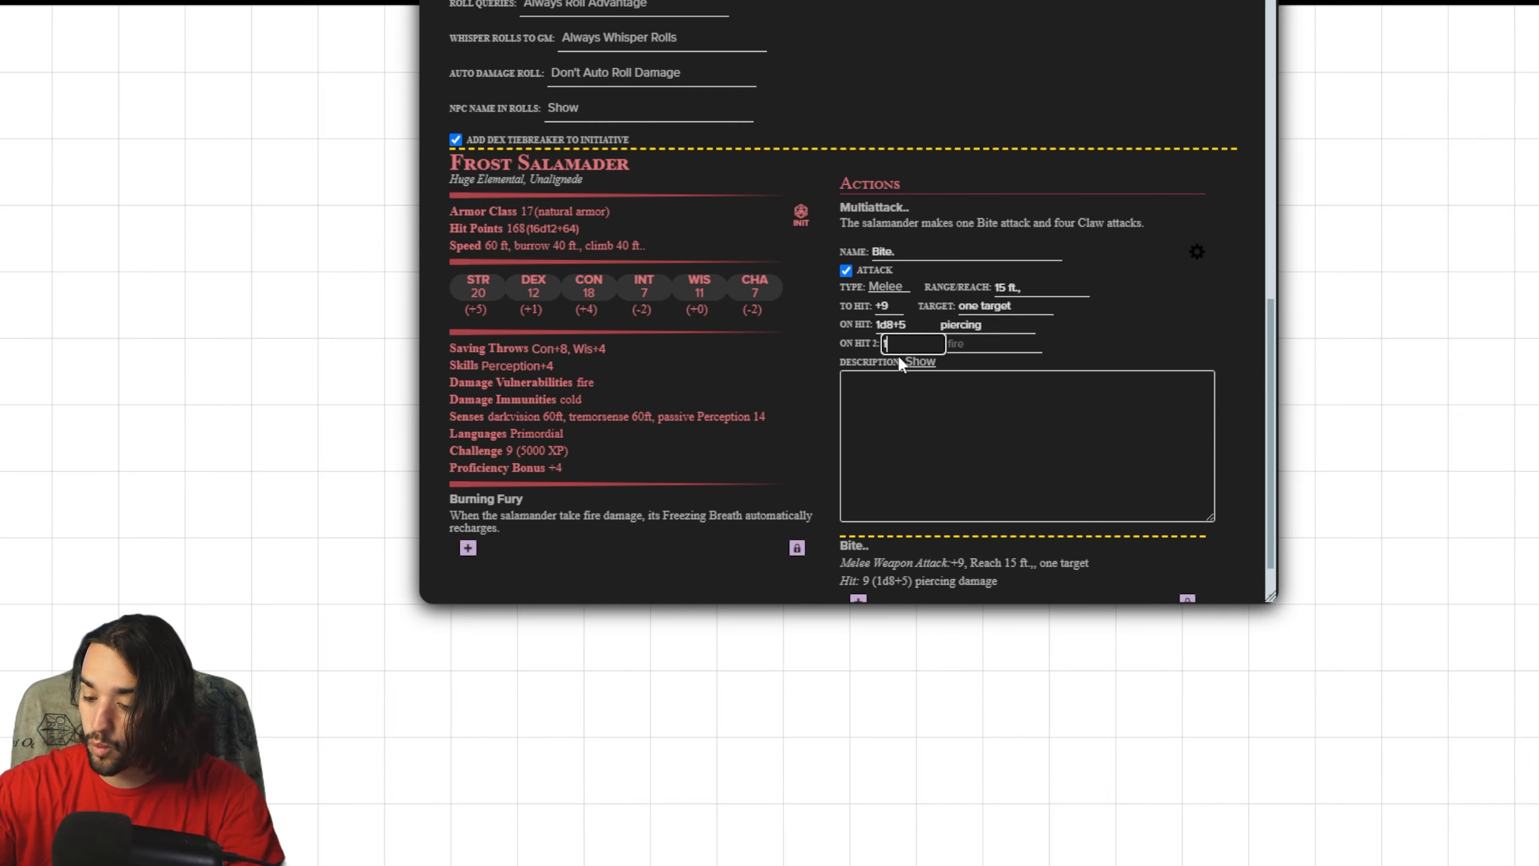
pyautogui.click(1003, 352)
pyautogui.write('c')
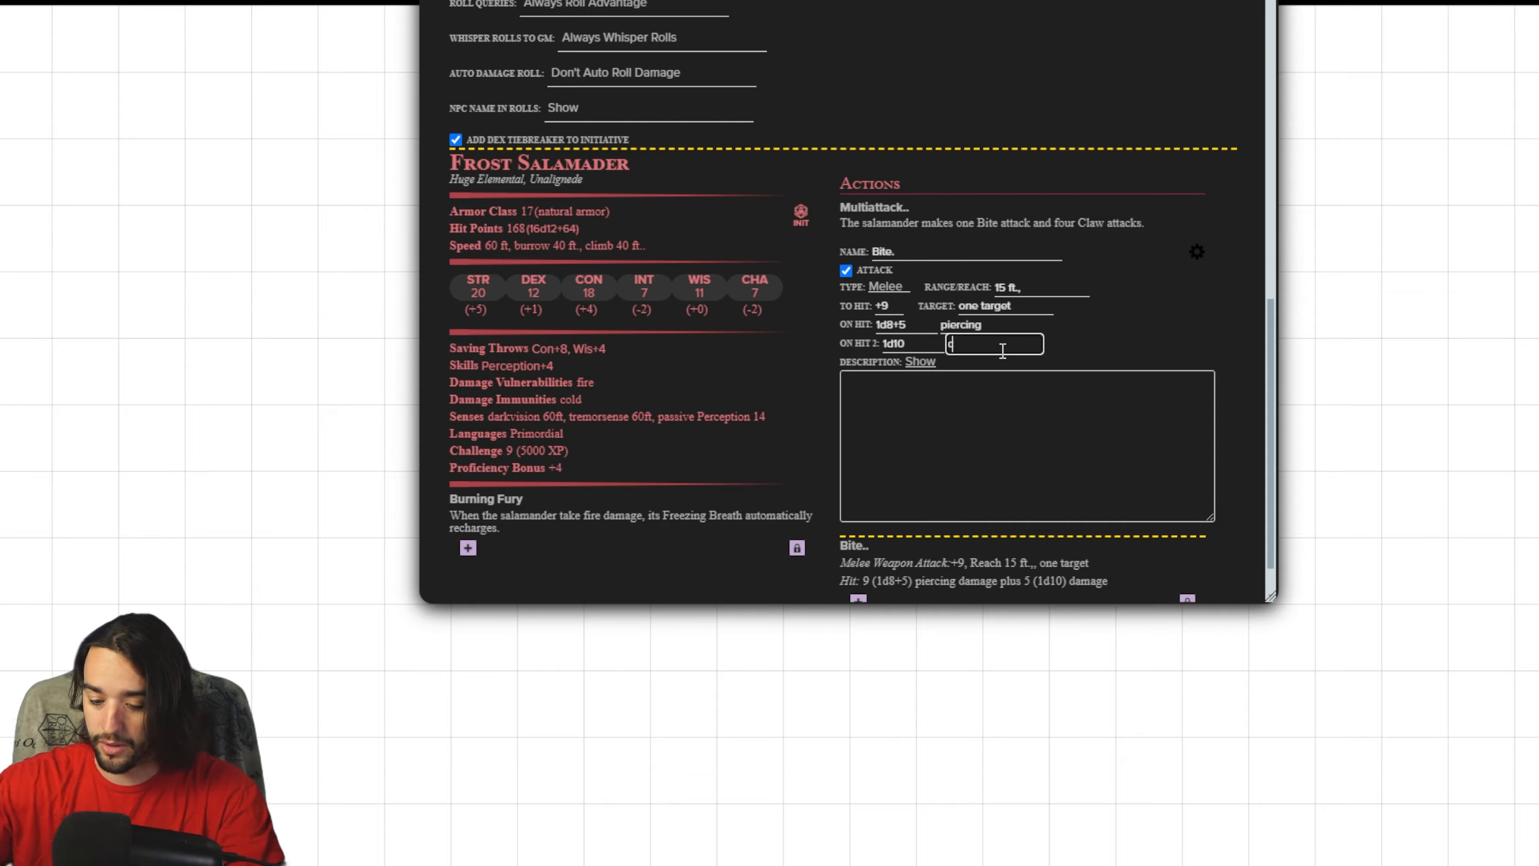
pyautogui.write('old')
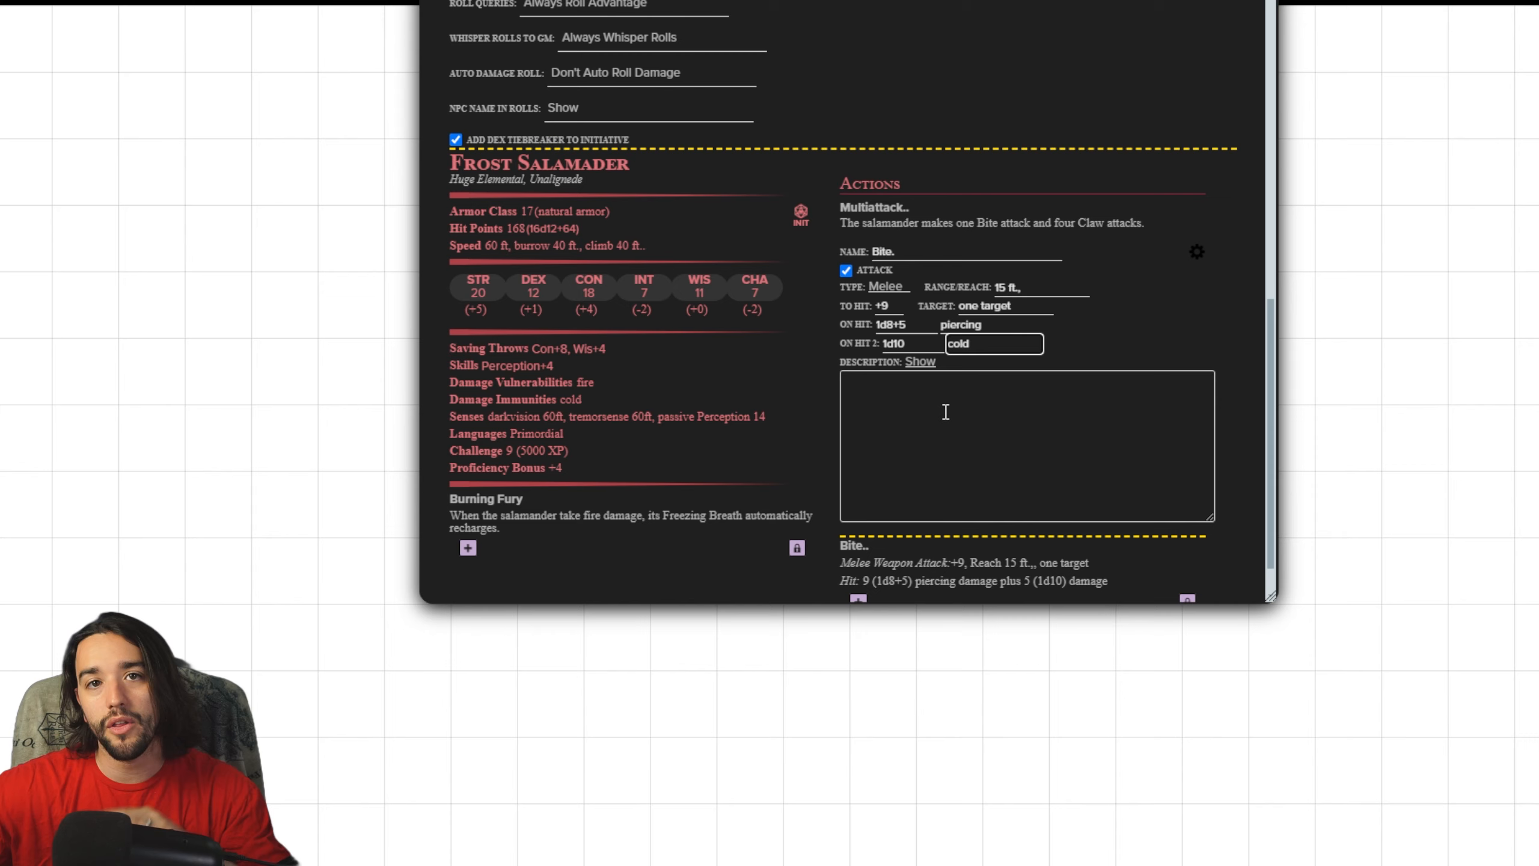
pyautogui.click(920, 360)
pyautogui.scroll(-1, 918, 328)
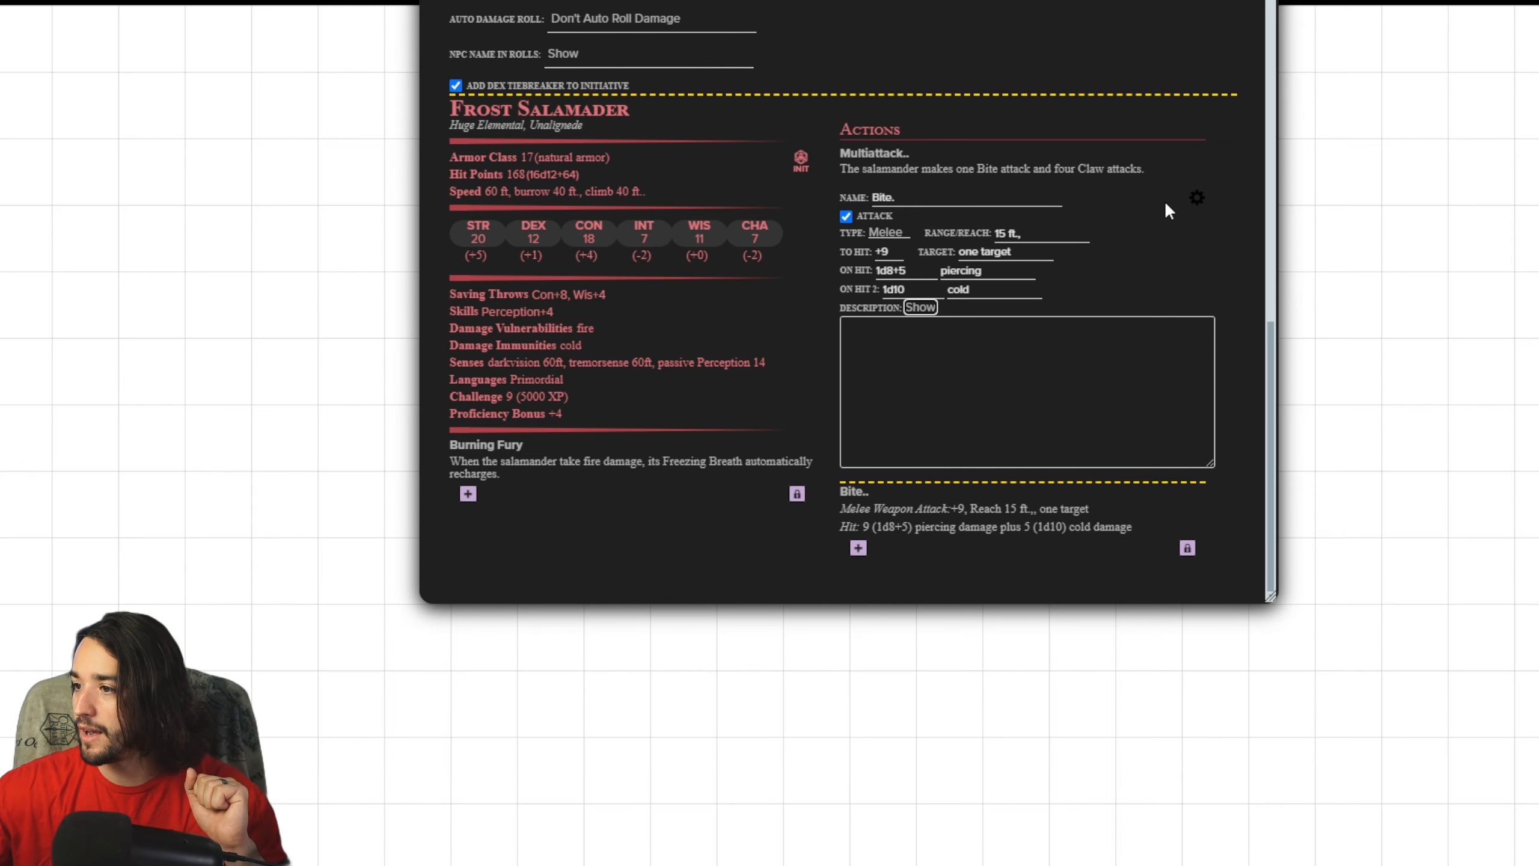
pyautogui.click(1197, 198)
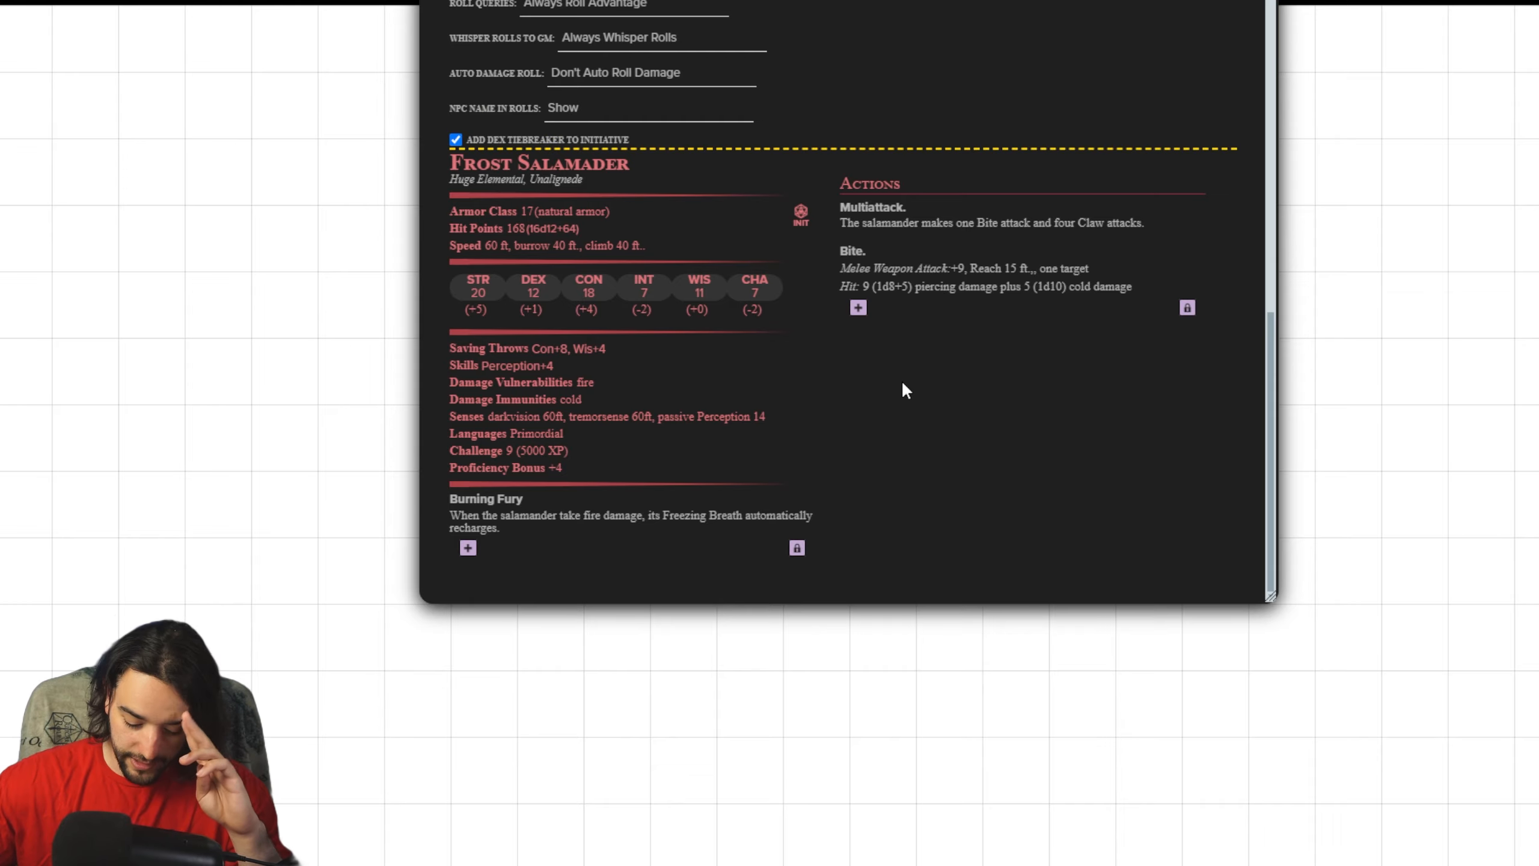
# Step: Add another action named "Claw" and mark it as an attack
pyautogui.click(858, 307)
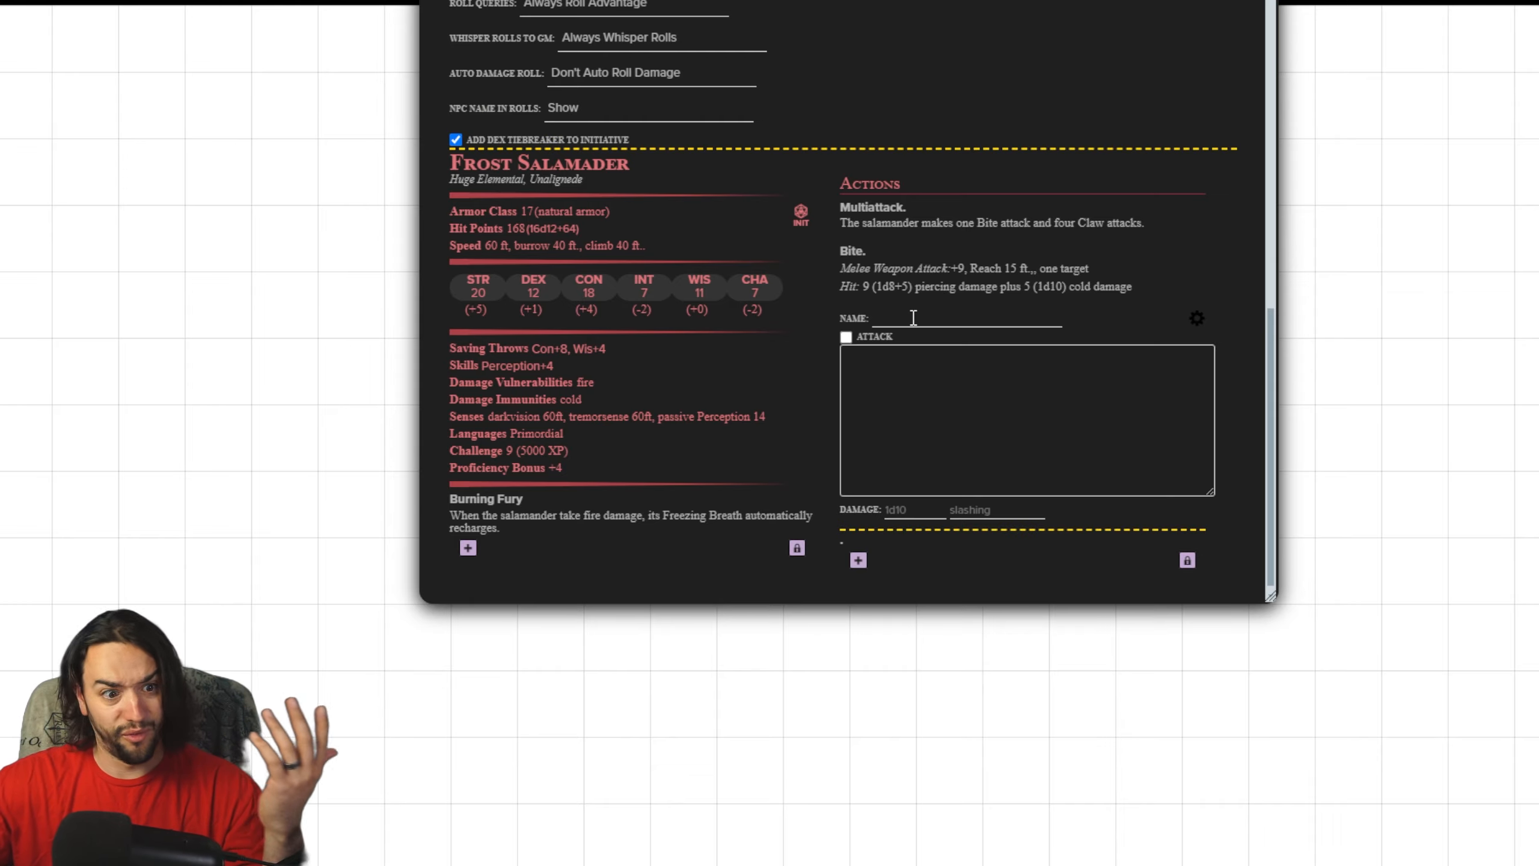
pyautogui.click(912, 315)
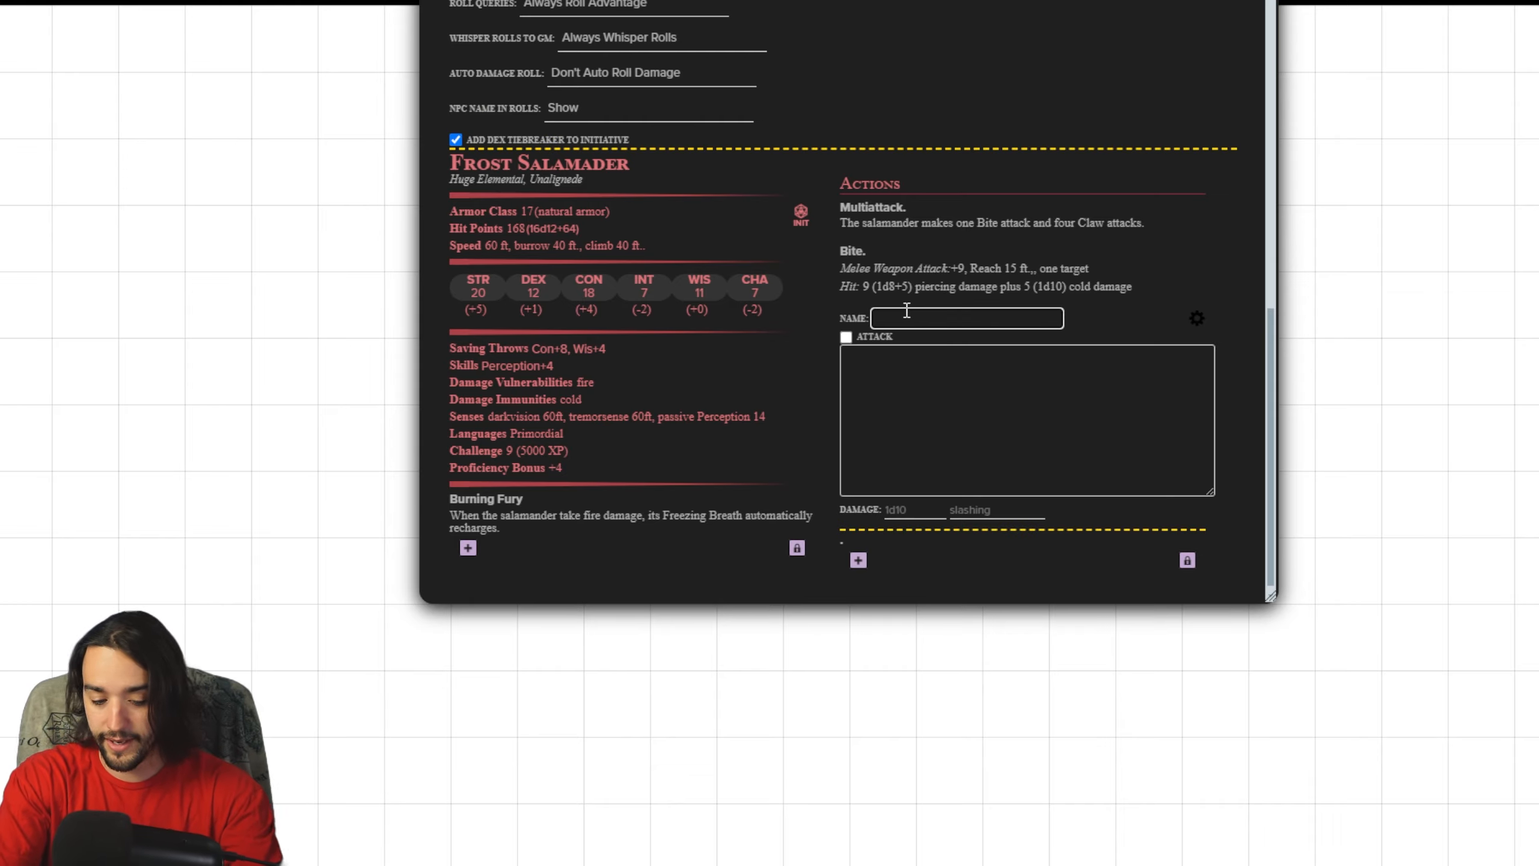
pyautogui.write('Clow')
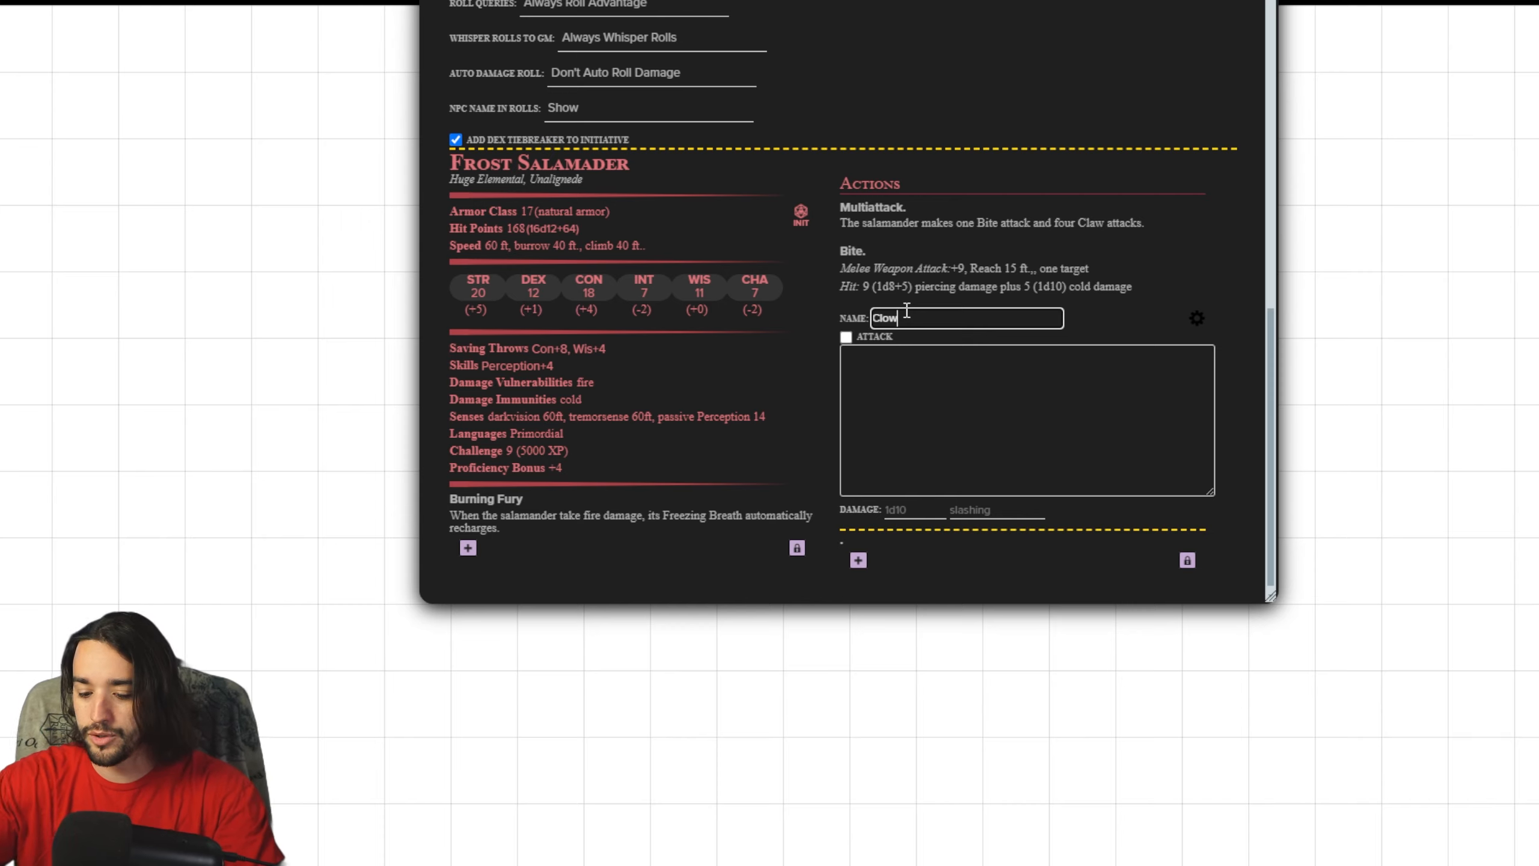
pyautogui.press('BackSpace')
pyautogui.press('BackSpace')
pyautogui.write('aw')
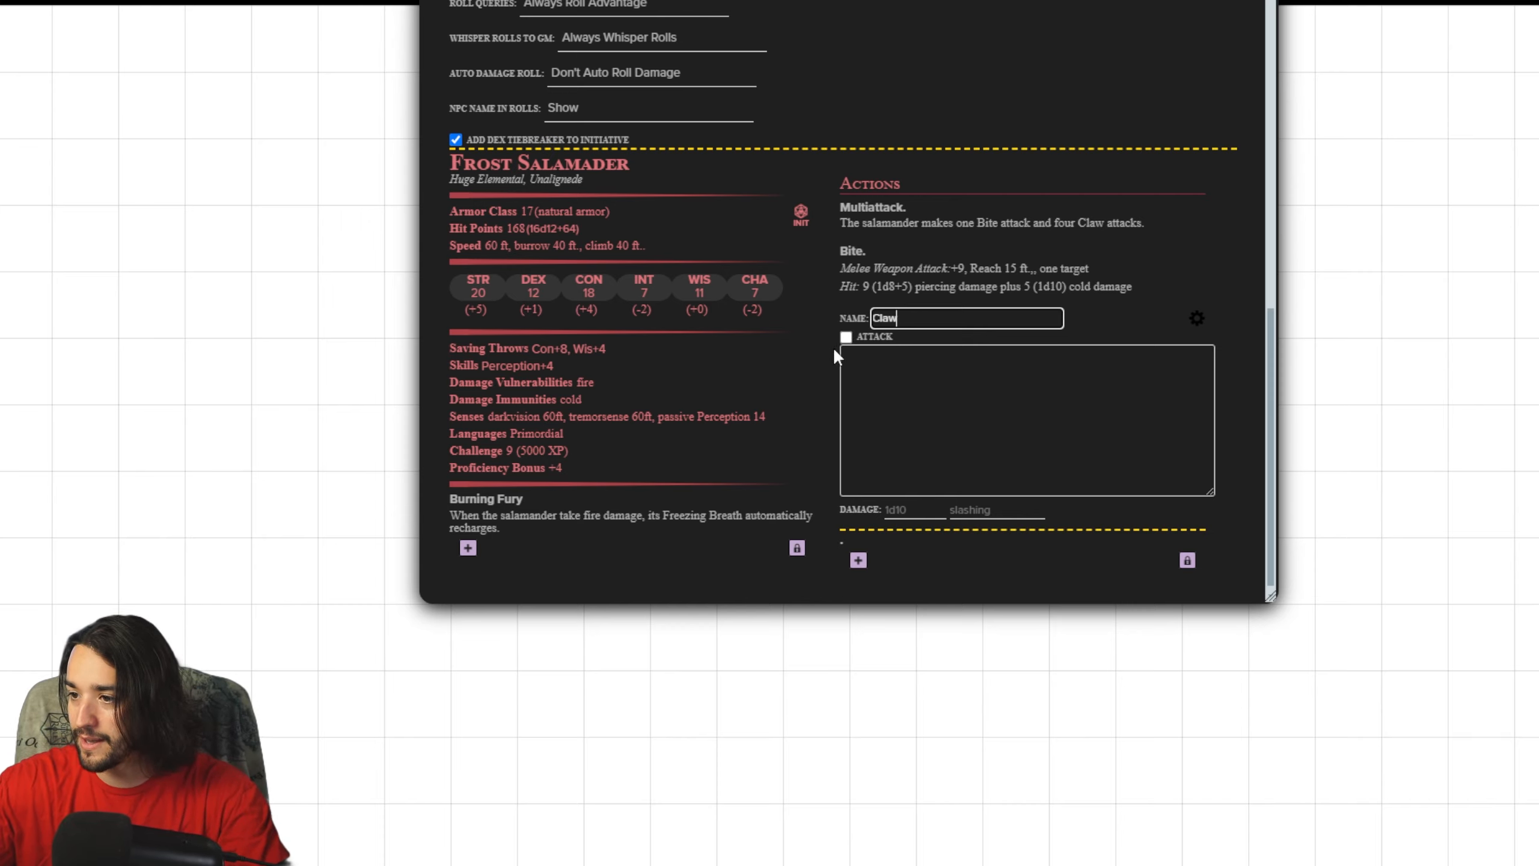
pyautogui.click(845, 336)
# Step: Give the Claw attack a reach of "10 ft.,", one target and 1d6+5 piercing damage, and finish editing it
pyautogui.click(1027, 355)
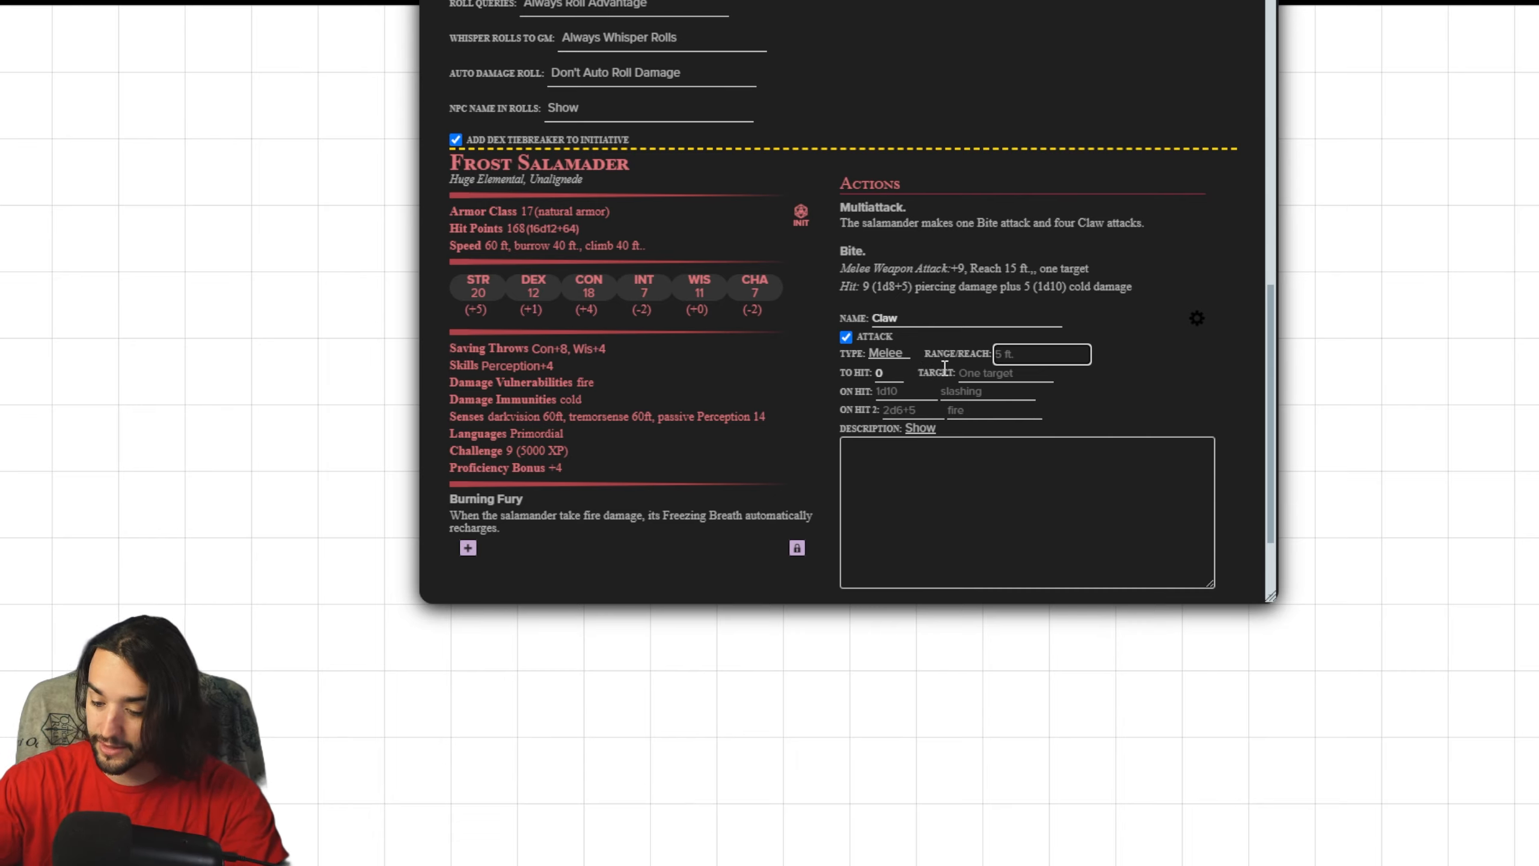
pyautogui.write('10 ft.,')
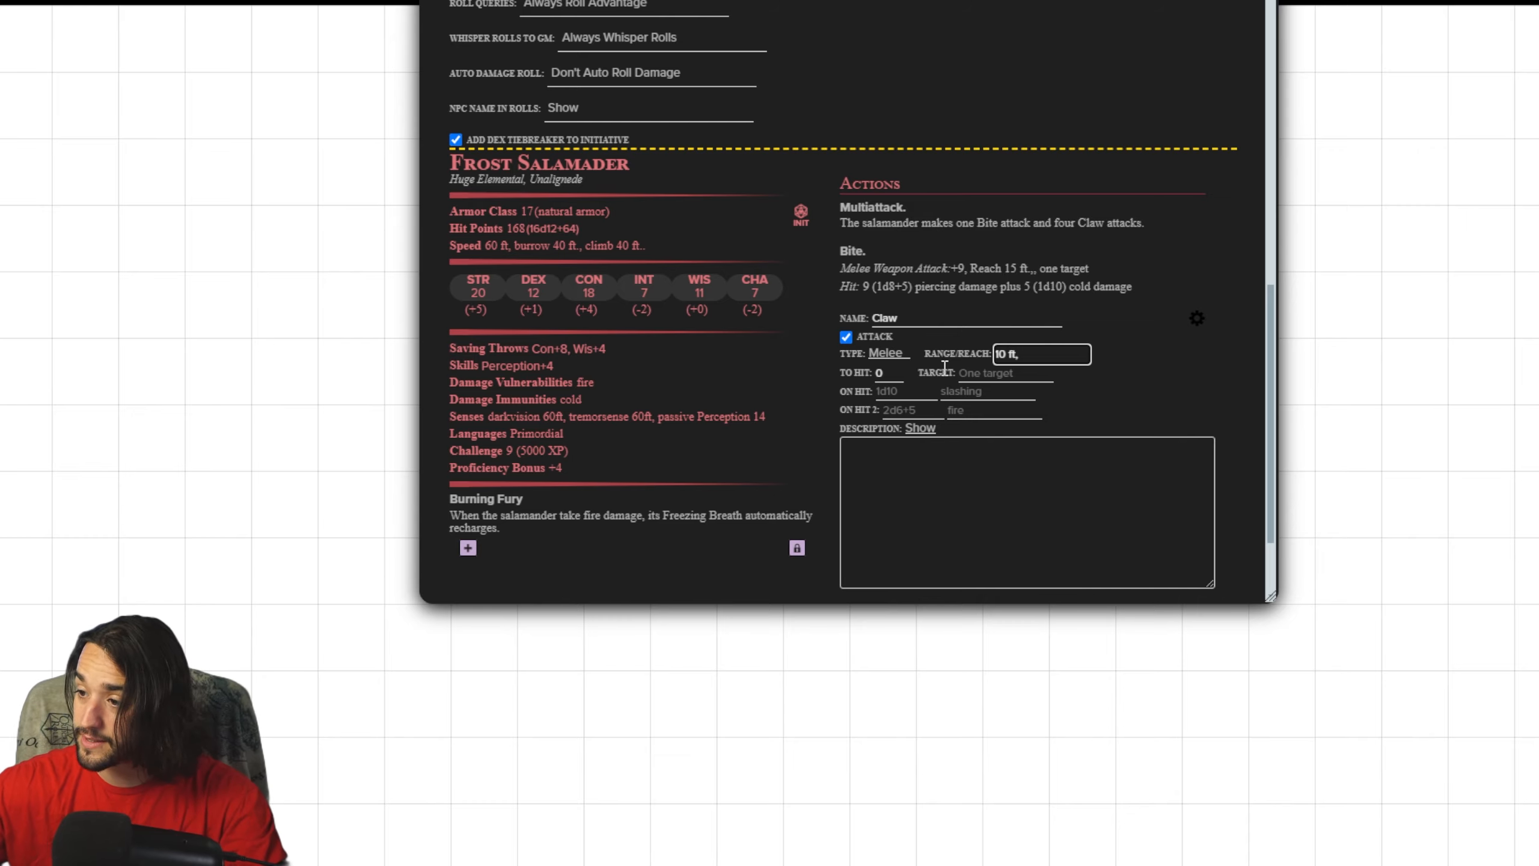
pyautogui.click(1195, 323)
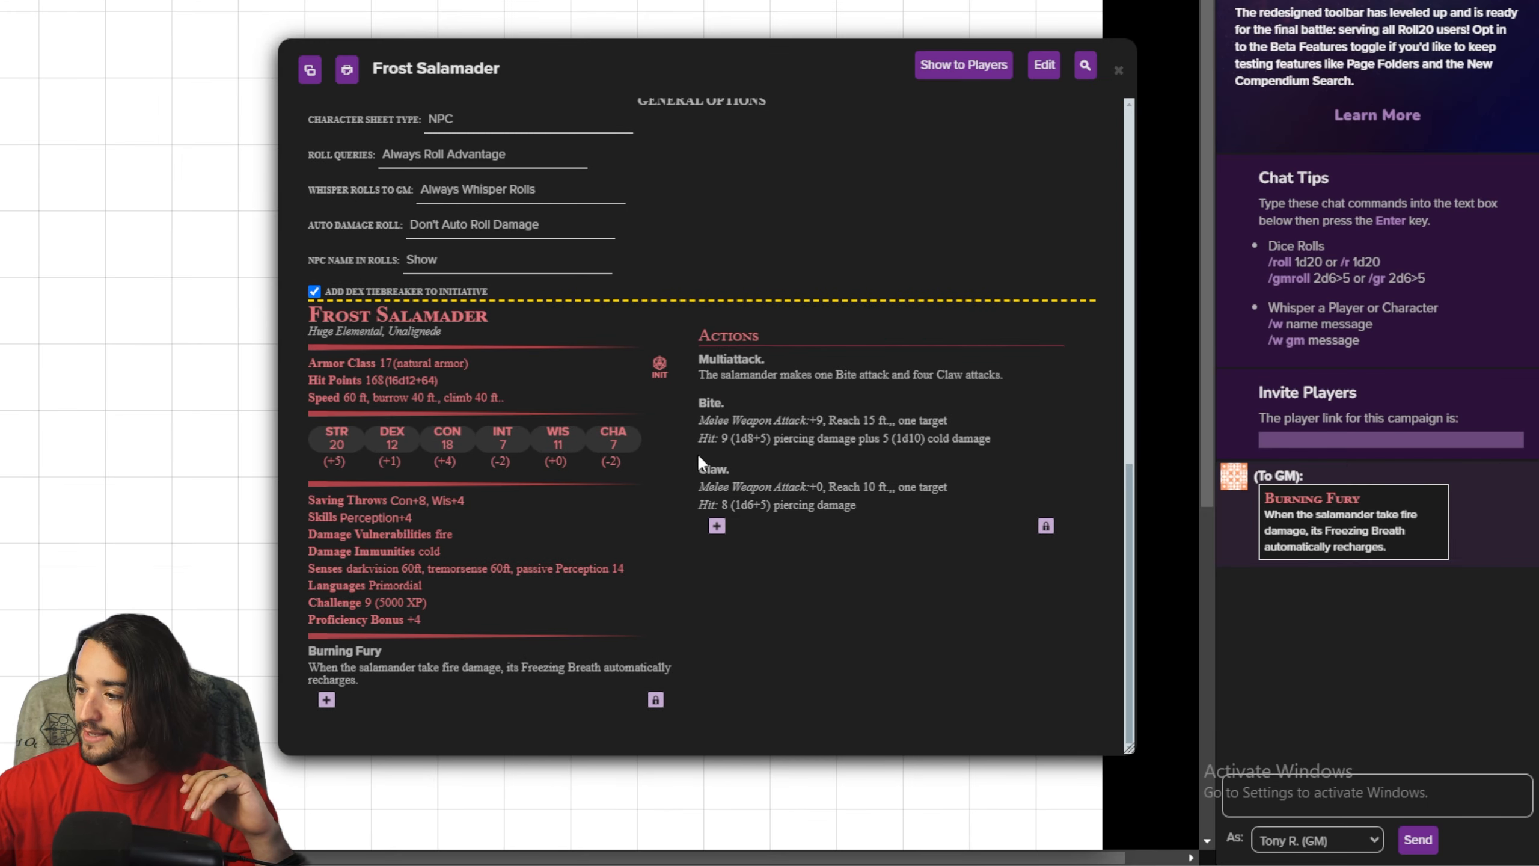
# Step: Roll the Bite attack from the Frost Salamader sheet to the chat and examine the attack roll
pyautogui.click(715, 413)
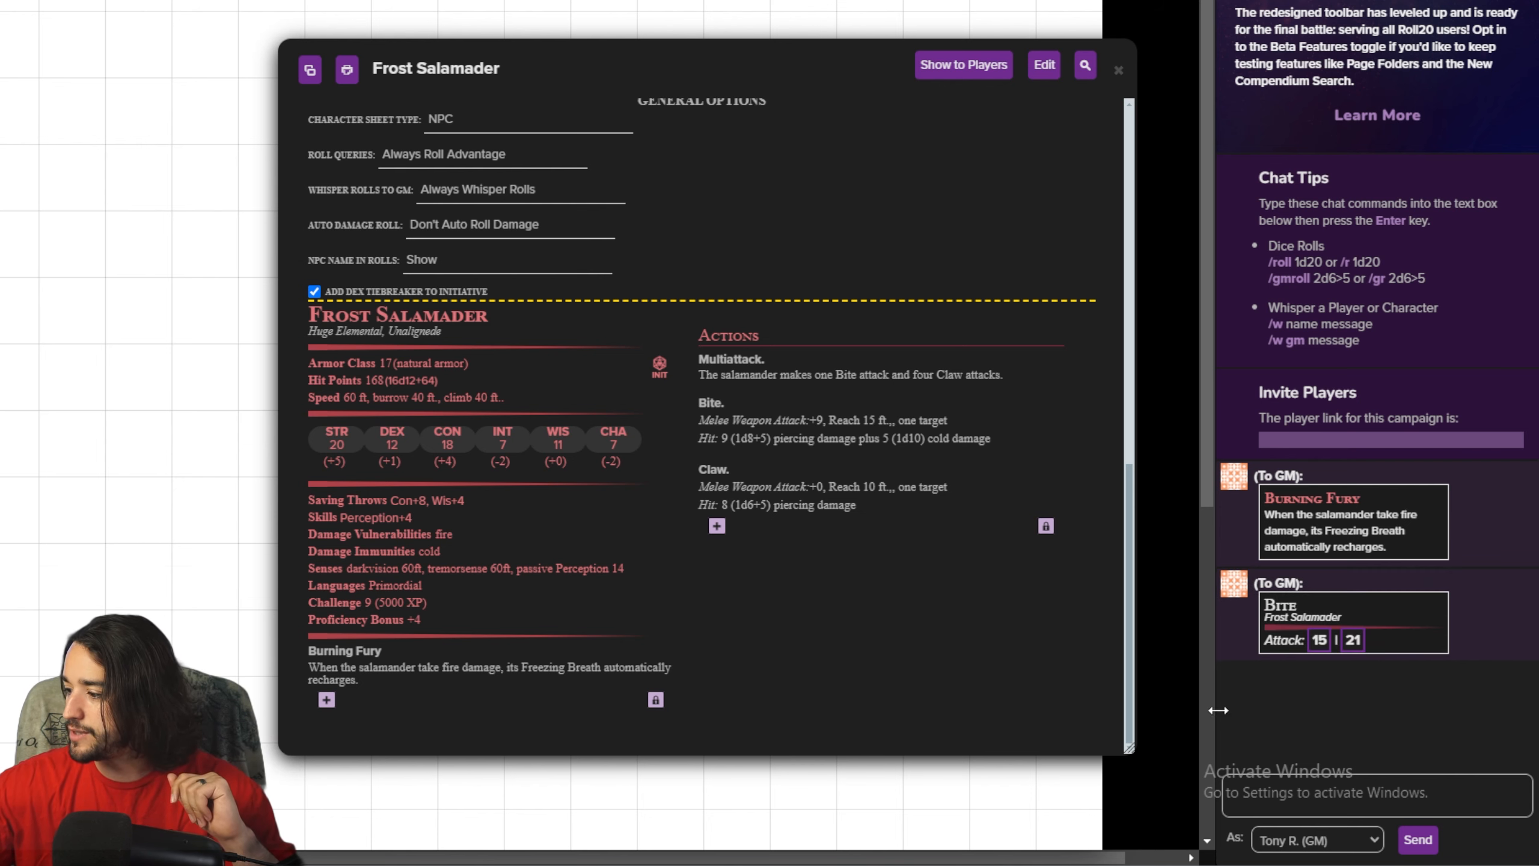
pyautogui.moveTo(1311, 645)
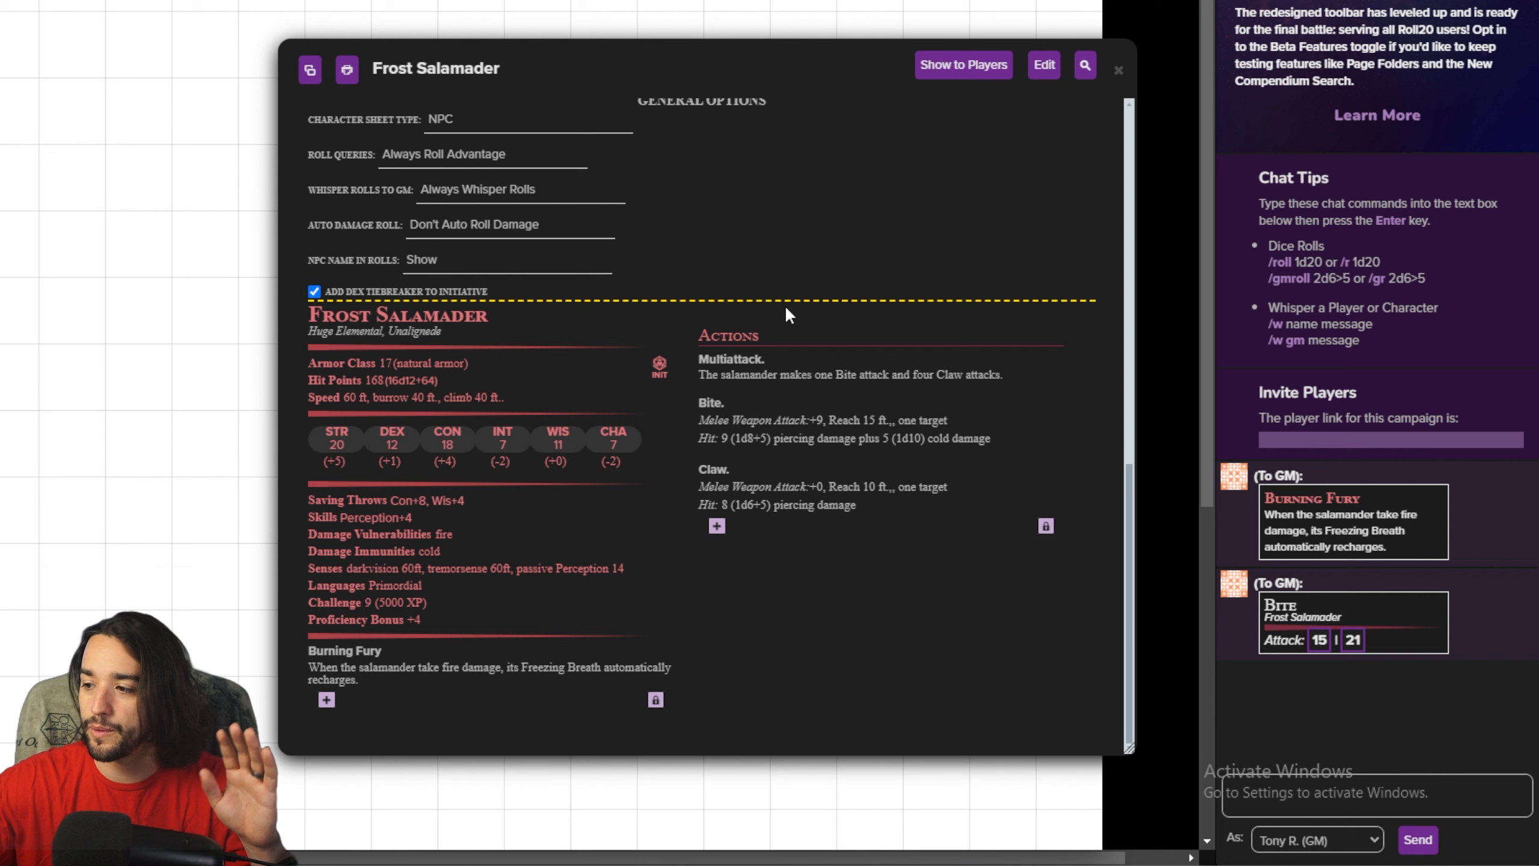
# Step: Roll the Bite attack's damage from its attack card in the chat and examine the piercing and cold damage rolls
pyautogui.scroll(1, 628, 300)
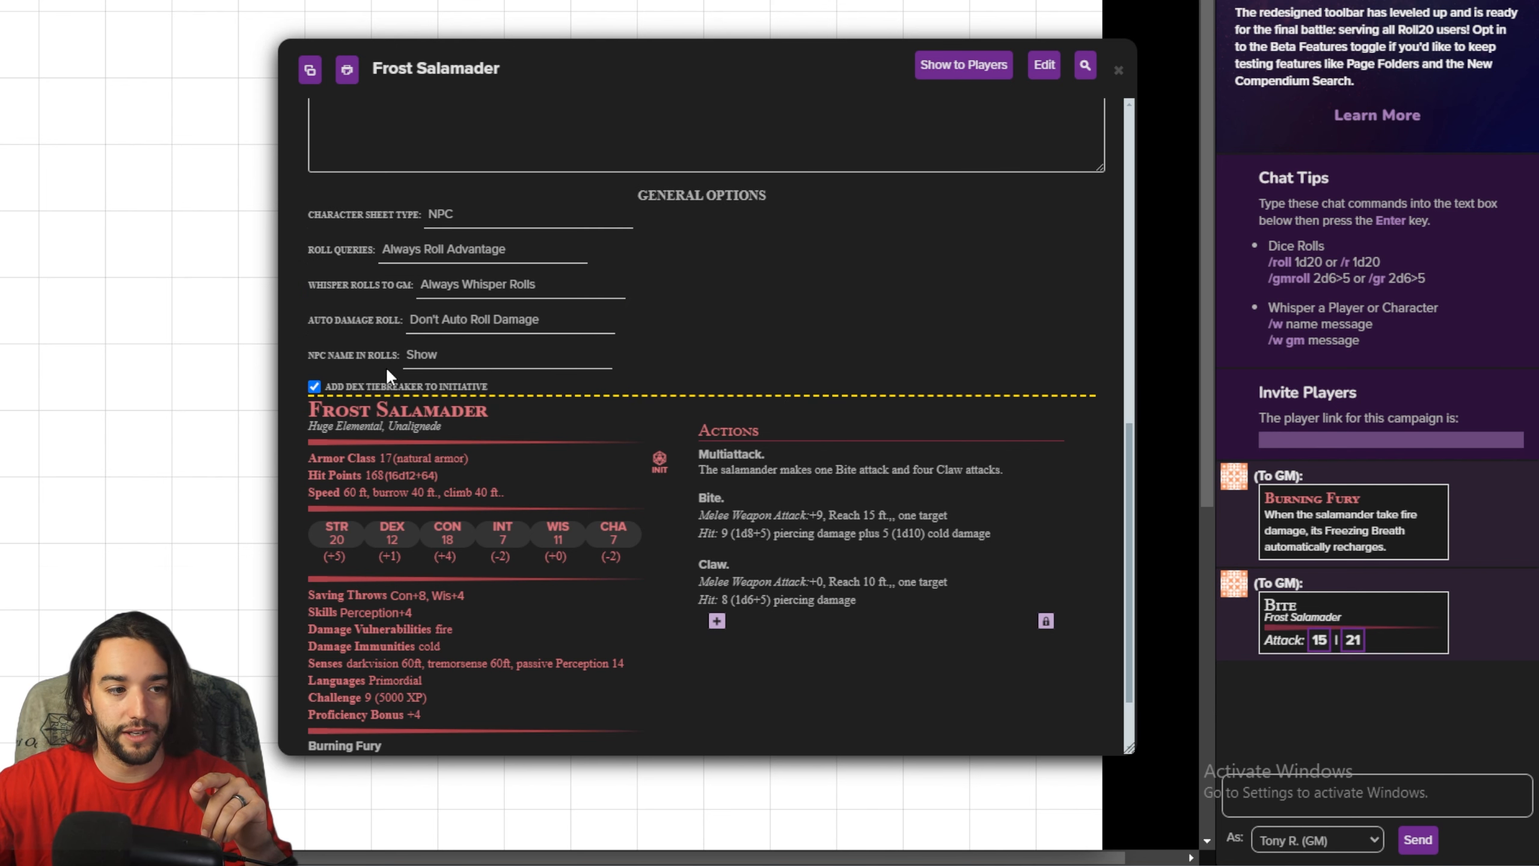
pyautogui.scroll(-2, 389, 374)
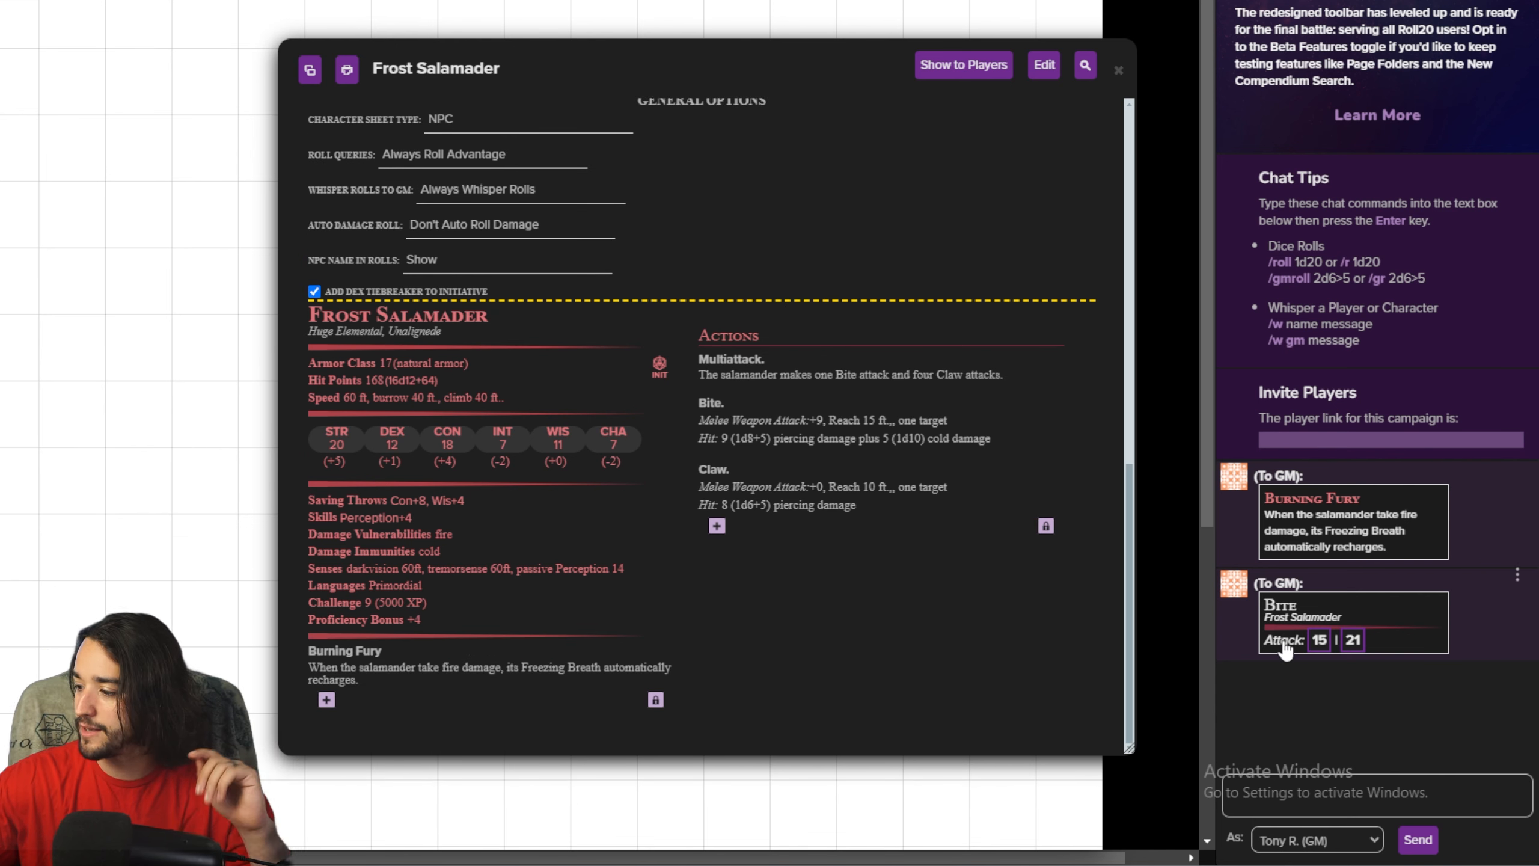
pyautogui.click(1285, 643)
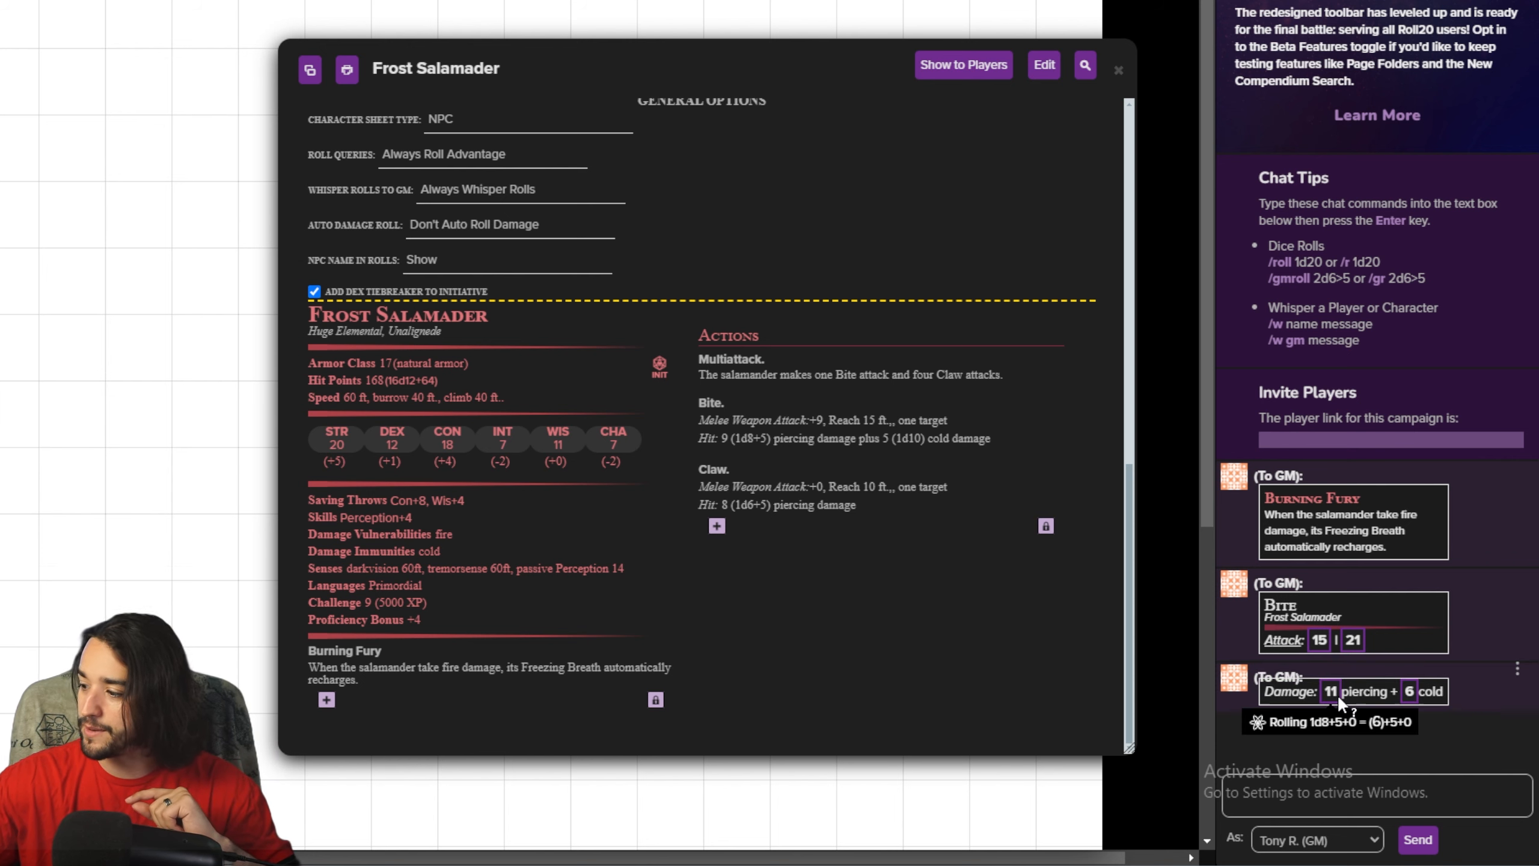
pyautogui.moveTo(1414, 698)
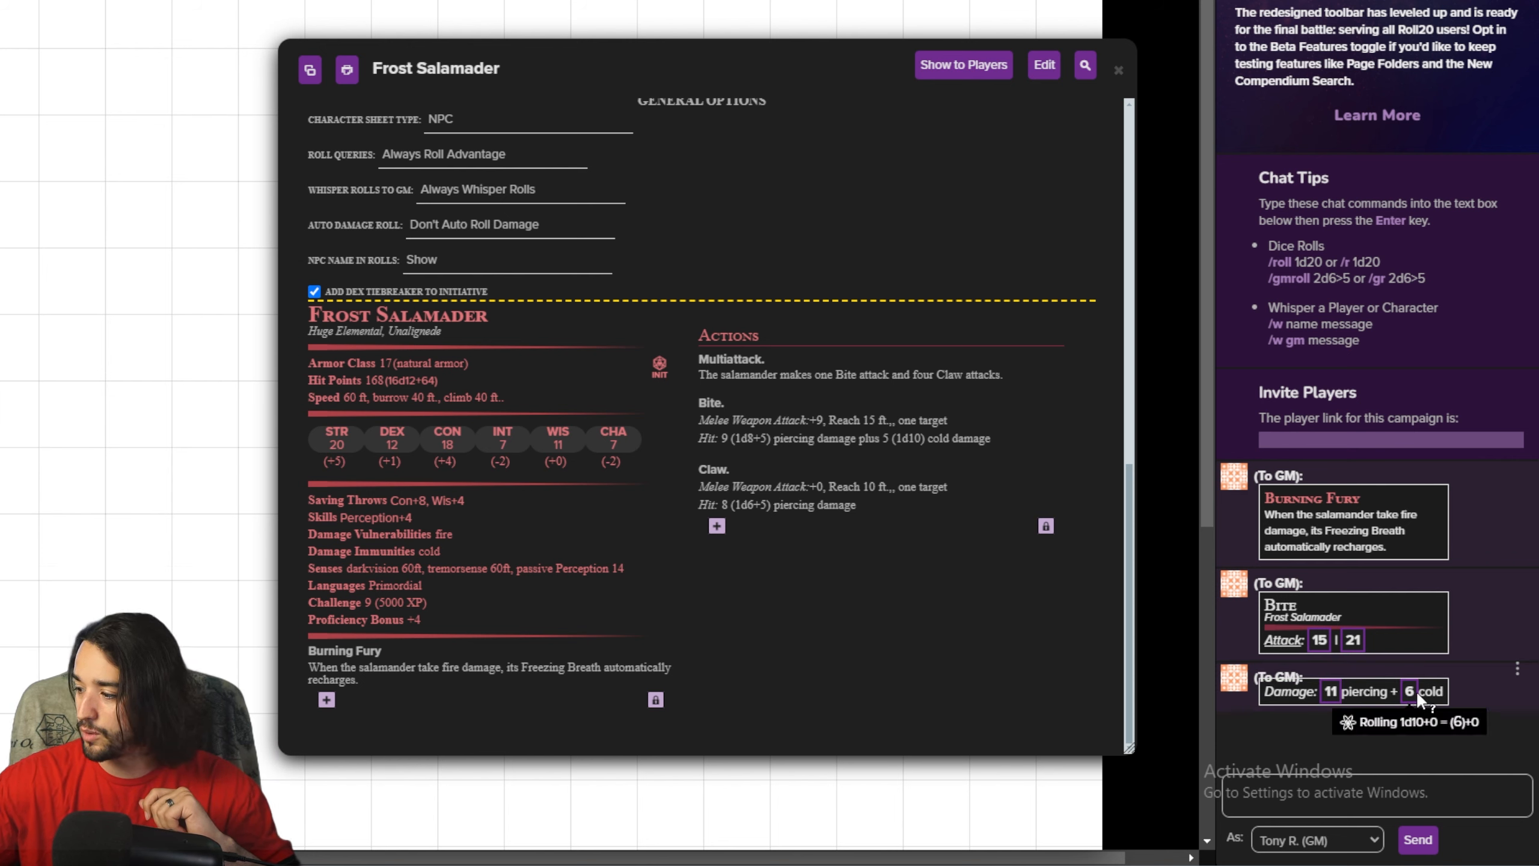
pyautogui.moveTo(1331, 696)
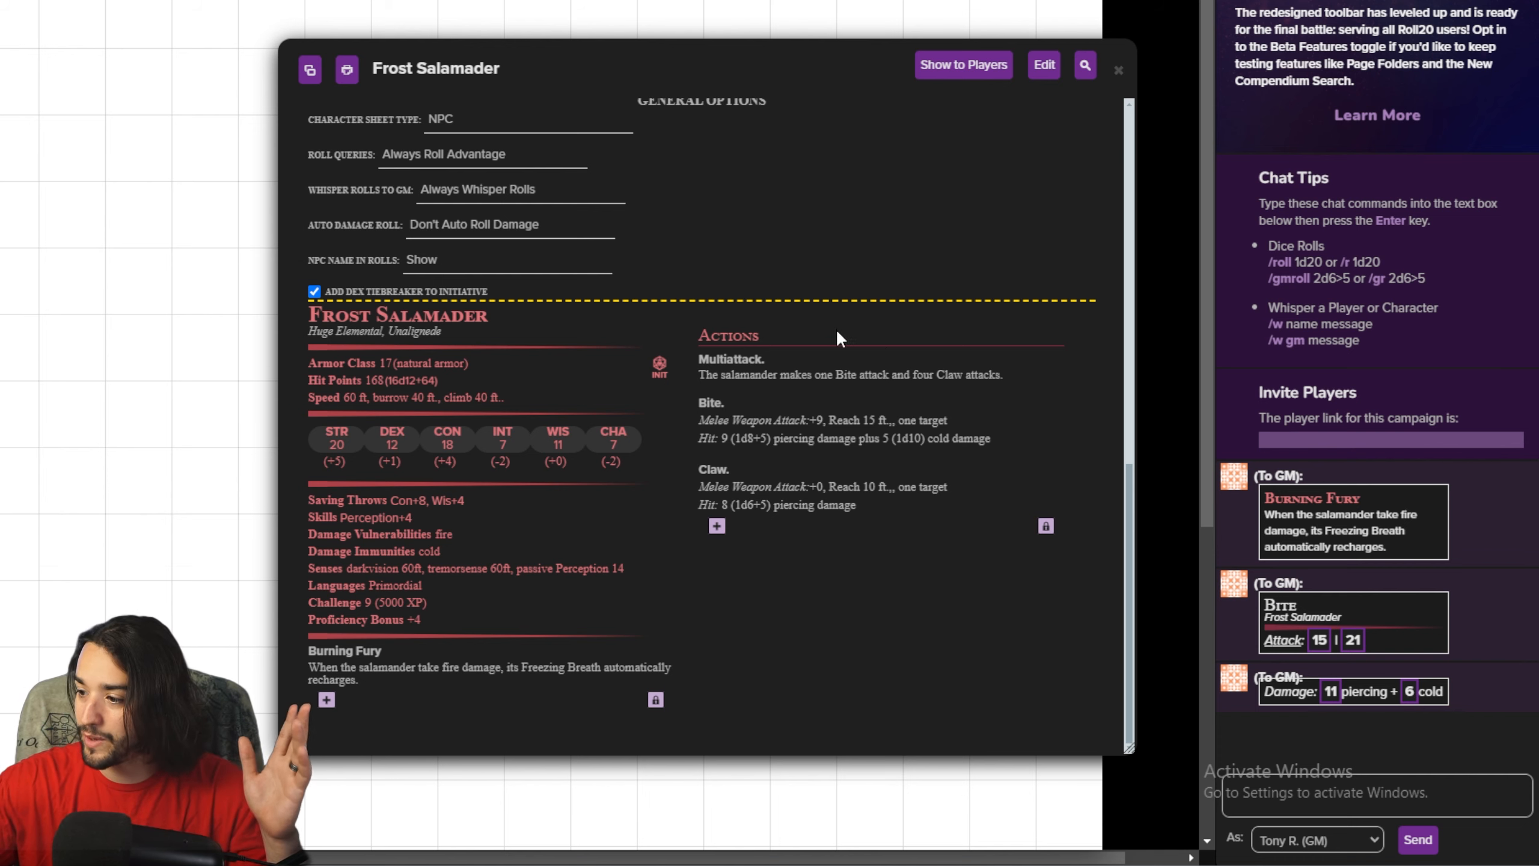
# Step: Roll the Claw attack five times from the sheet and roll its damage from the Claw cards in the chat
pyautogui.click(720, 470)
pyautogui.click(720, 470)
pyautogui.click(721, 470)
pyautogui.click(721, 470)
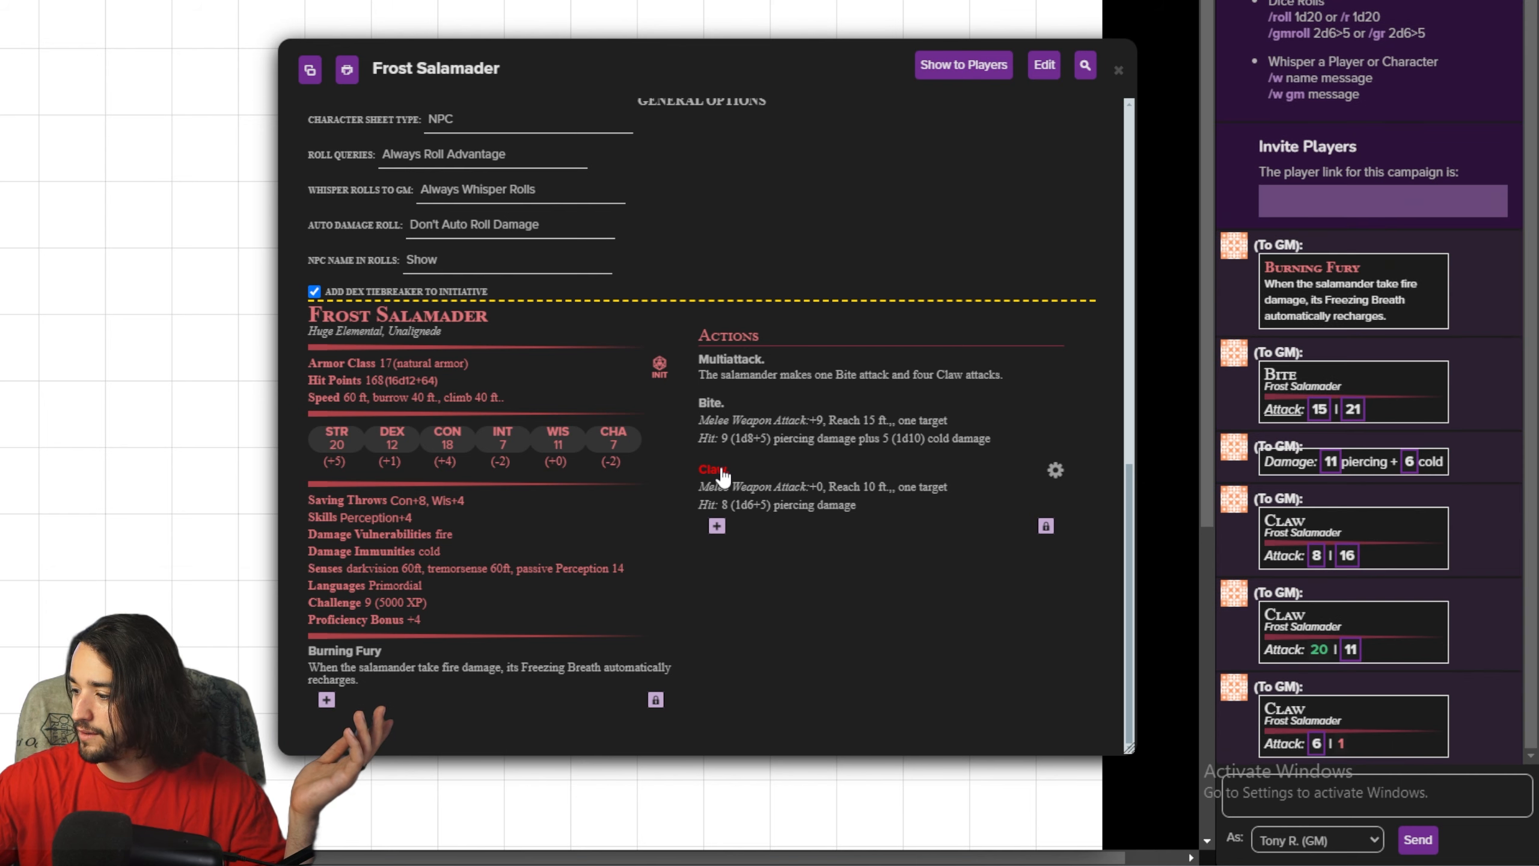
pyautogui.click(721, 470)
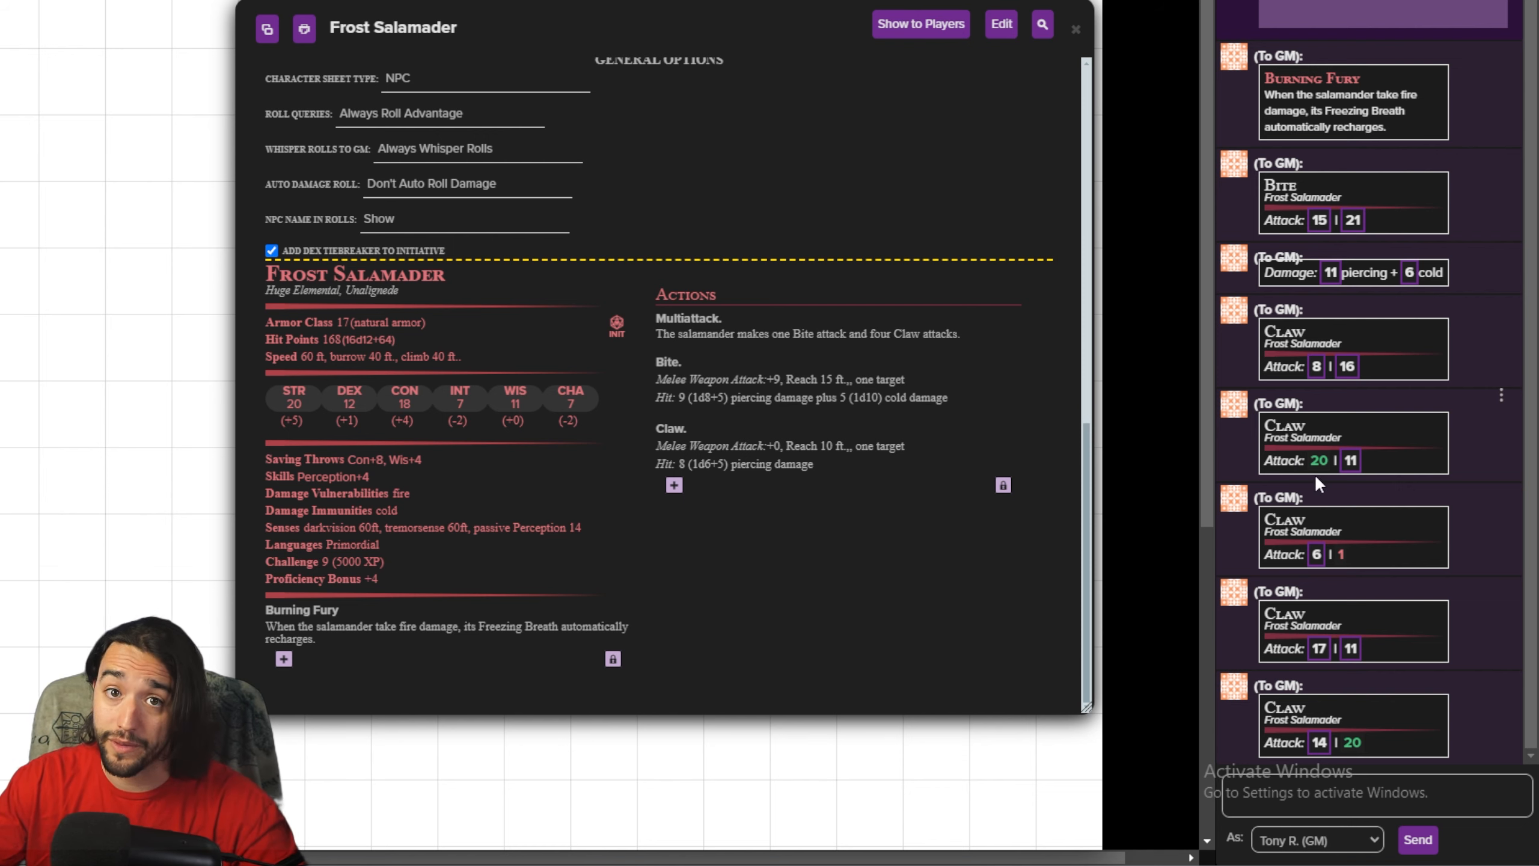
pyautogui.click(1286, 467)
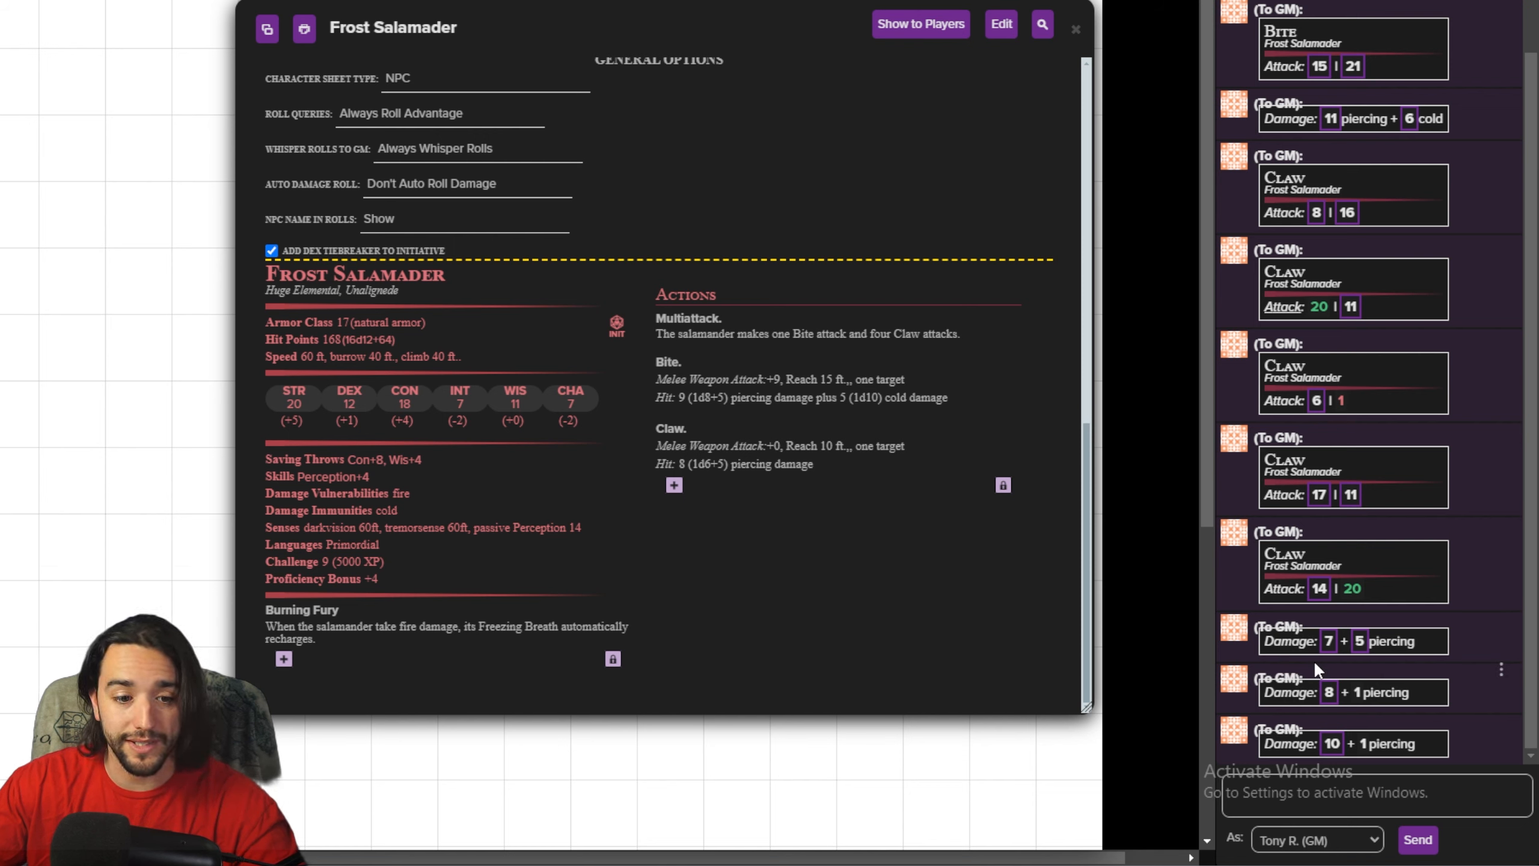
pyautogui.moveTo(1323, 646)
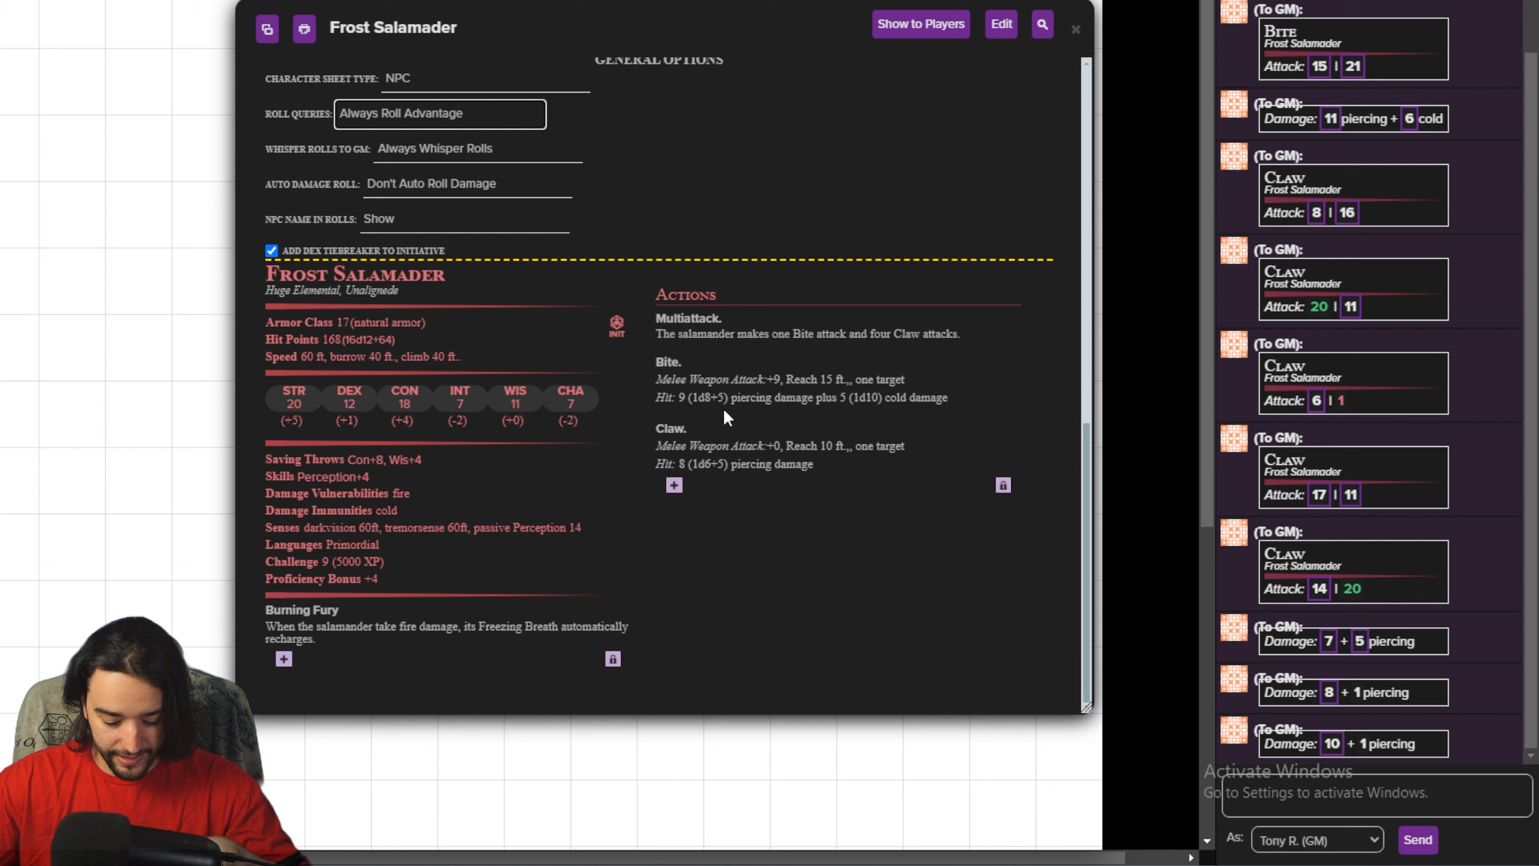
# Step: Add a new action named "Freezing Breath (Recharge 6)" below the Claw action
pyautogui.click(674, 485)
pyautogui.click(724, 496)
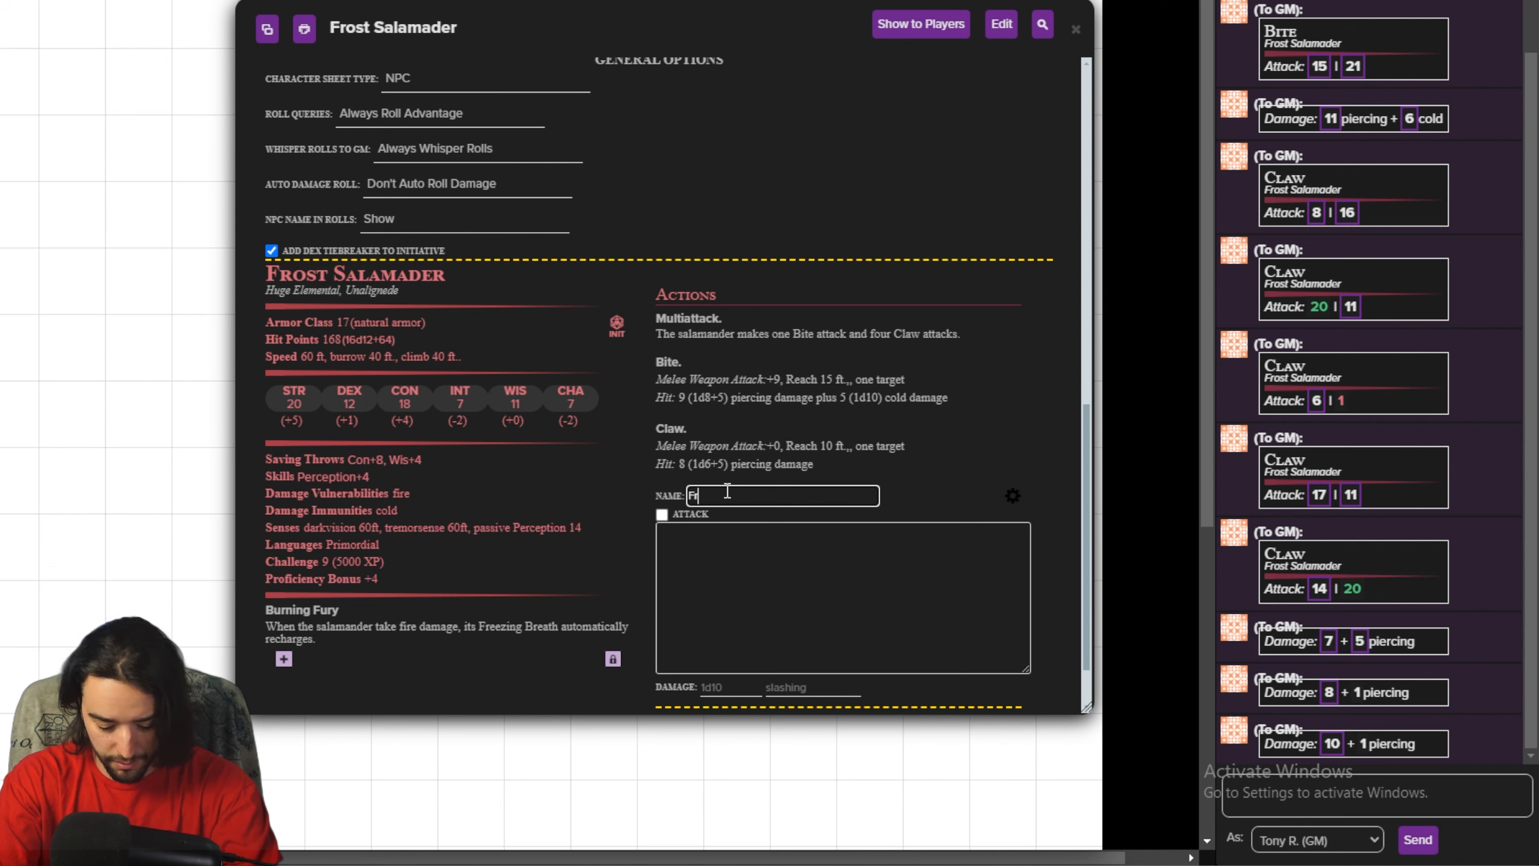
pyautogui.write('Freezing Breath')
pyautogui.scroll(-1, 727, 537)
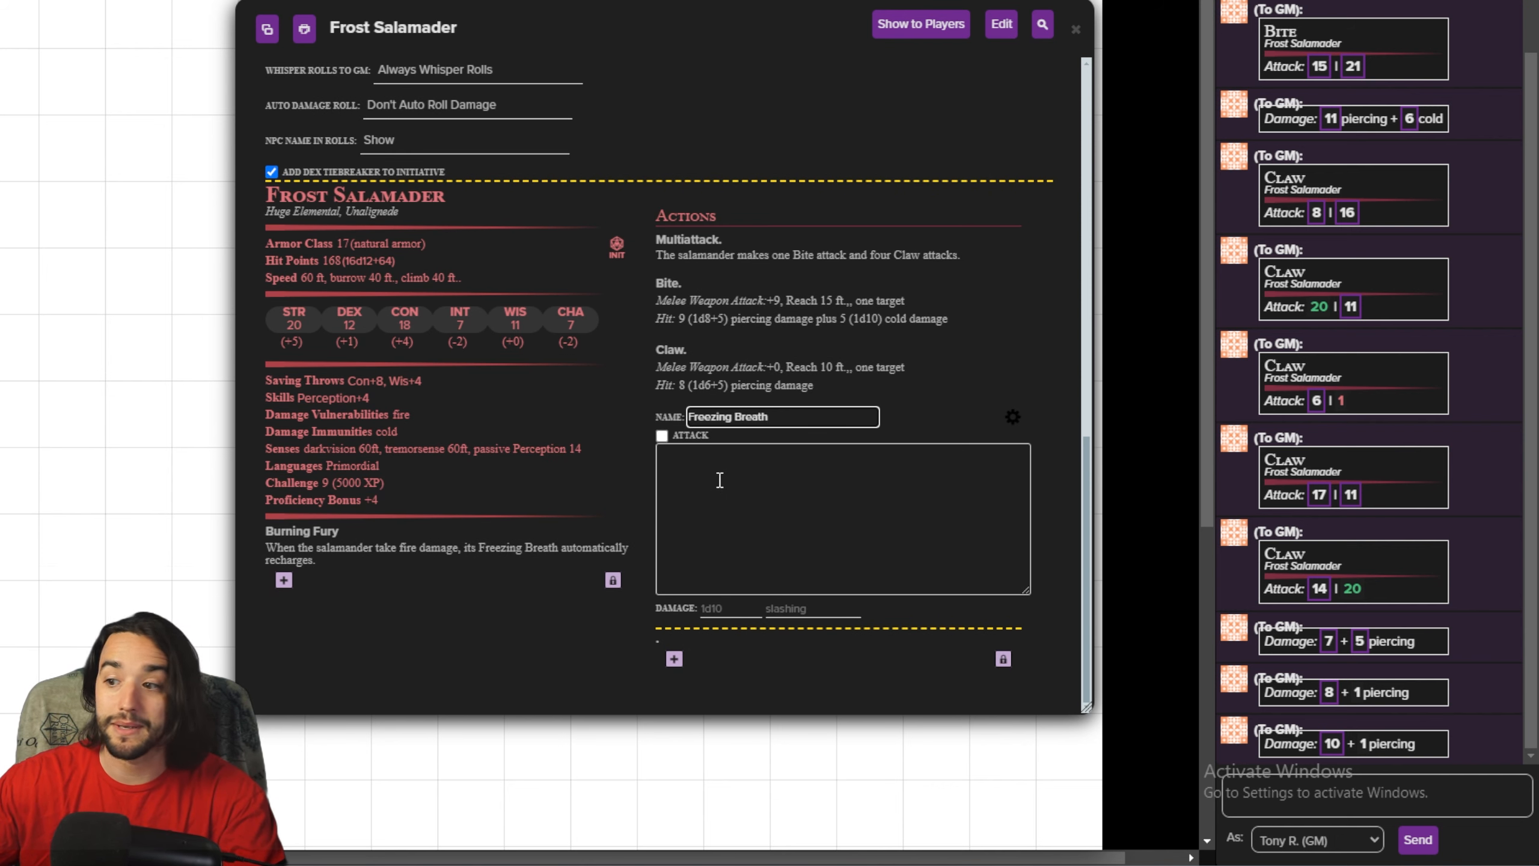
pyautogui.click(769, 491)
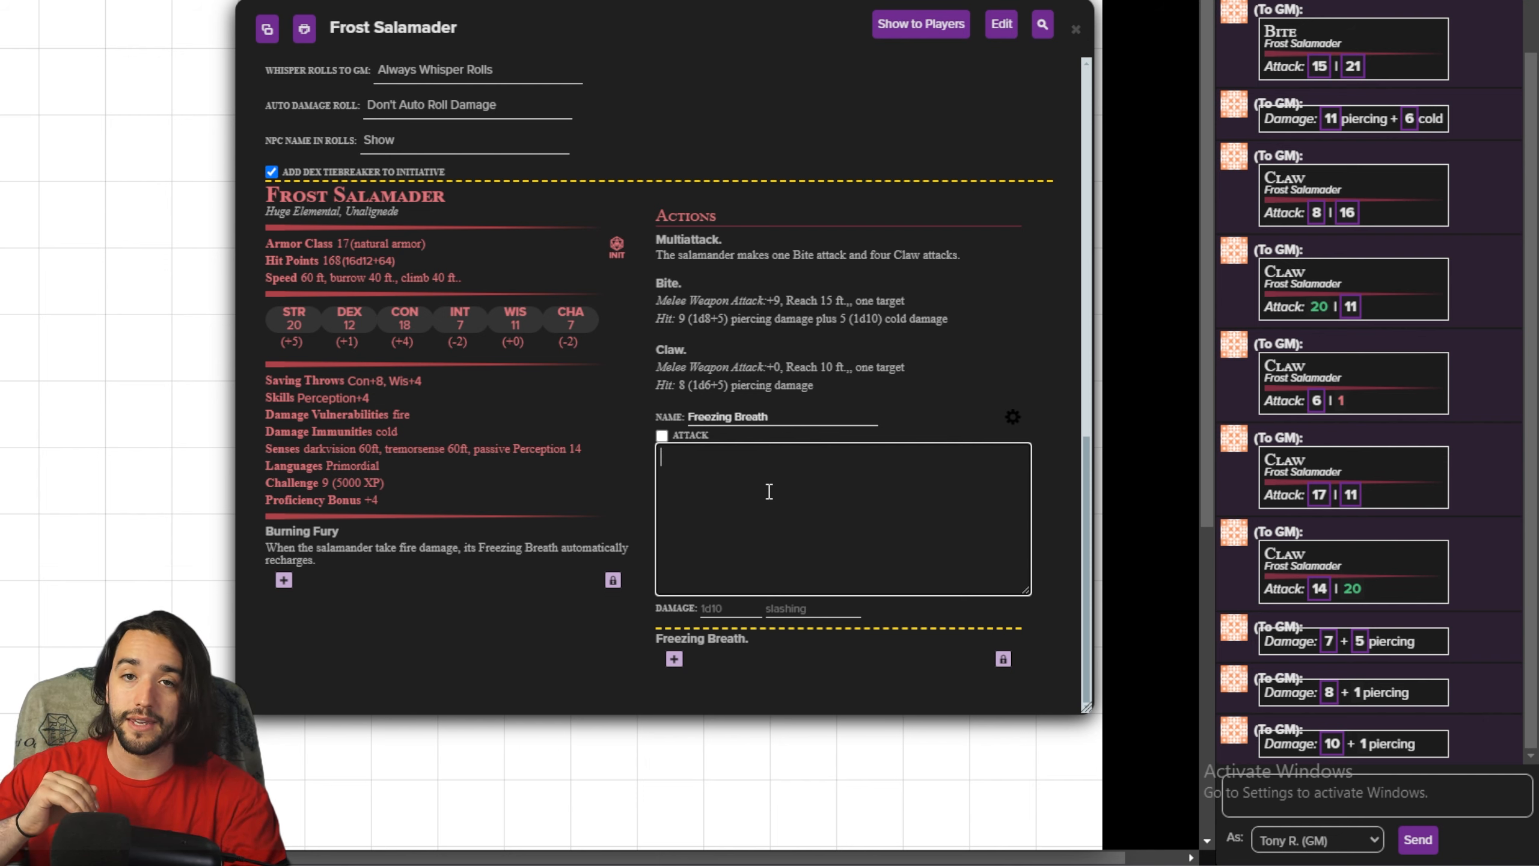
pyautogui.click(807, 419)
pyautogui.write('(Rech')
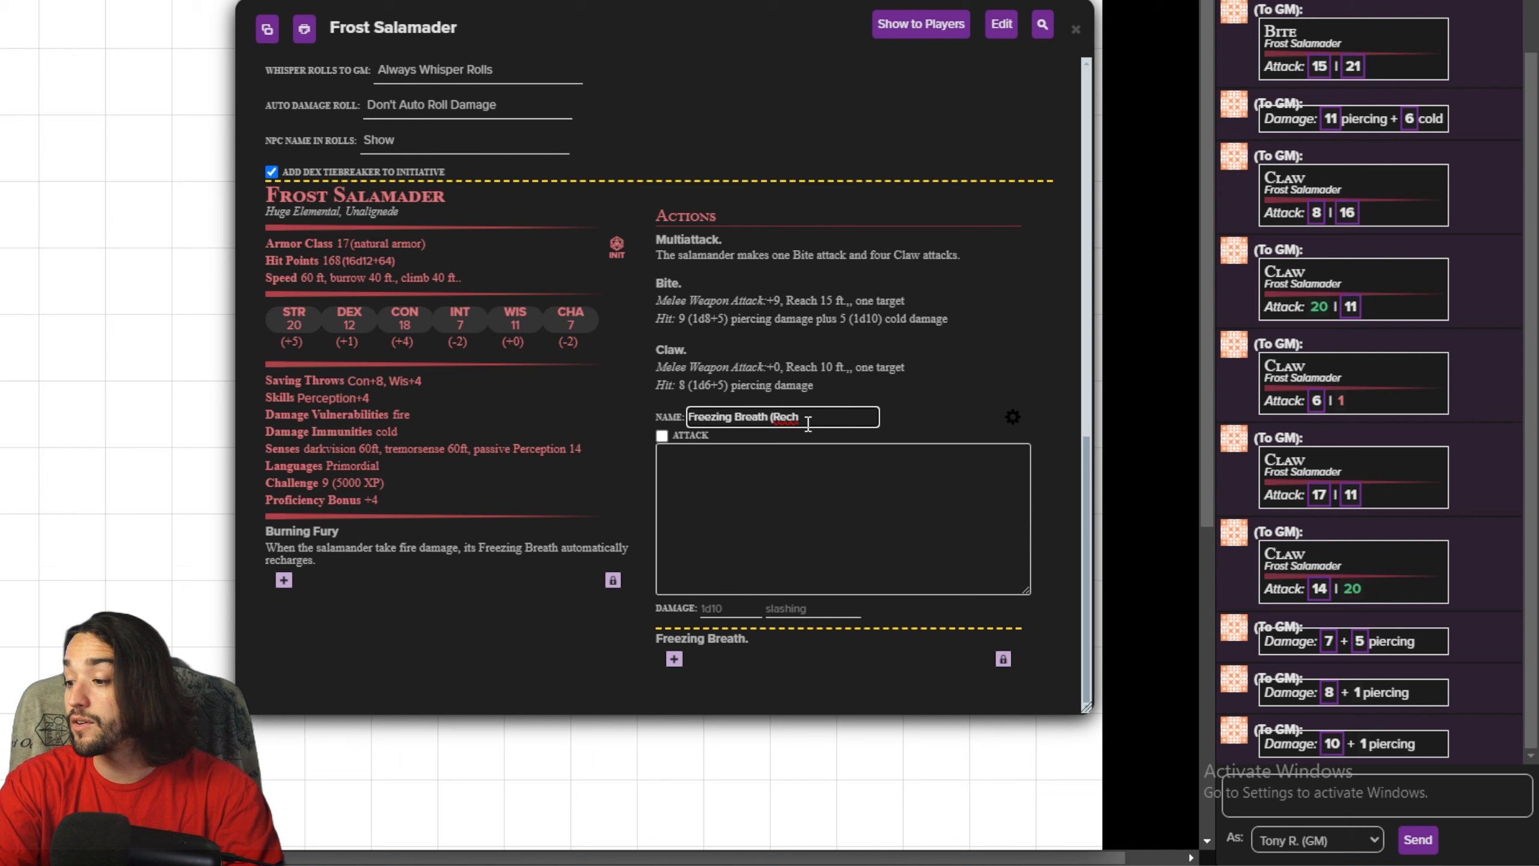
pyautogui.write('arge 6)')
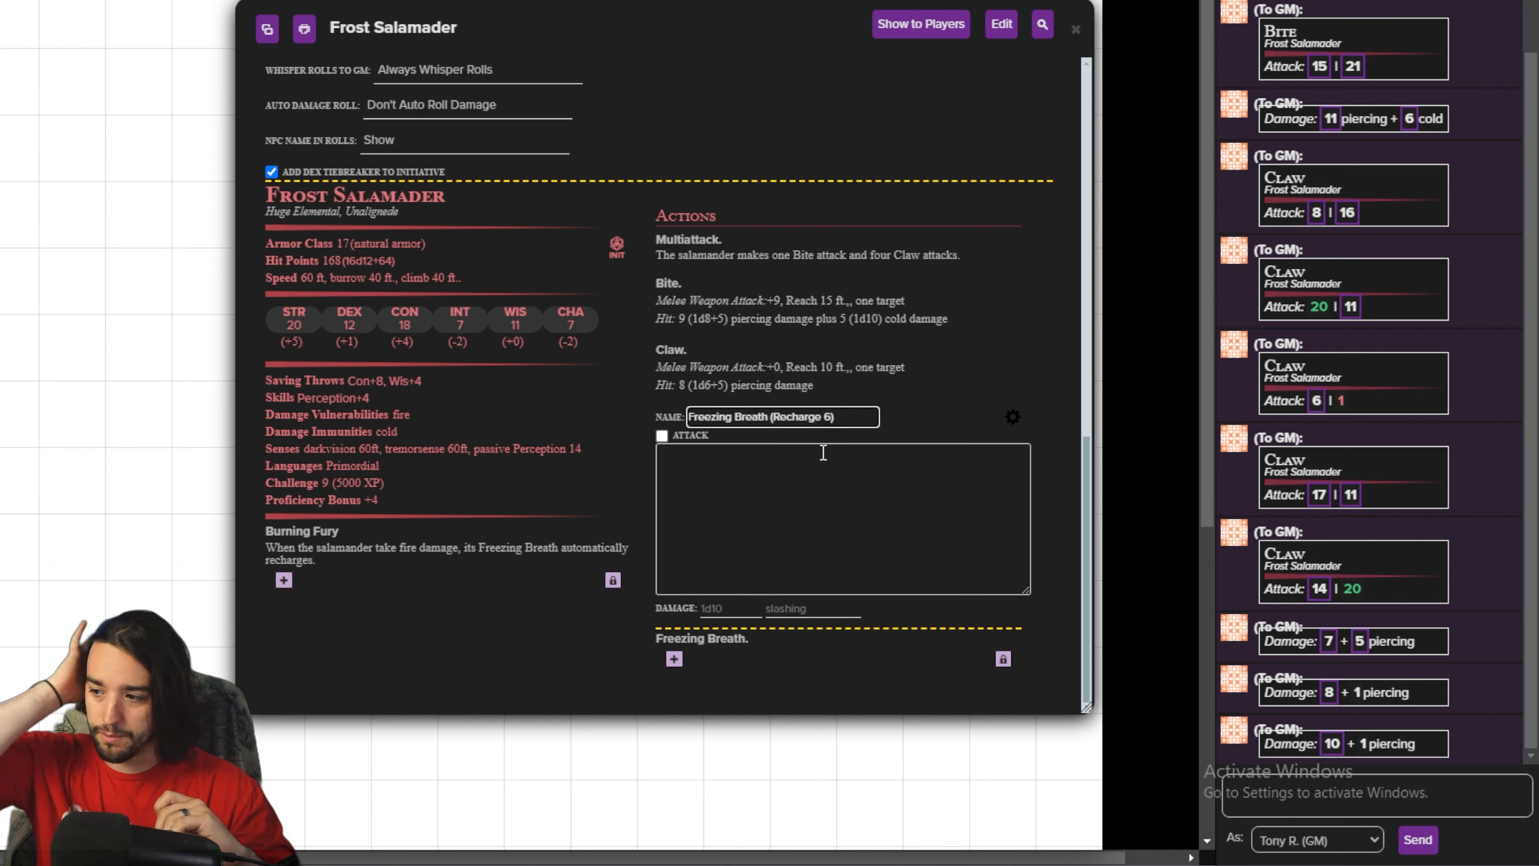
# Step: Describe Freezing Breath as a 60-foot cone, DC 17 Constitution save, 44 (8d10) cold damage, half on success; set damage to 8d10 cold and finish editing
pyautogui.click(851, 463)
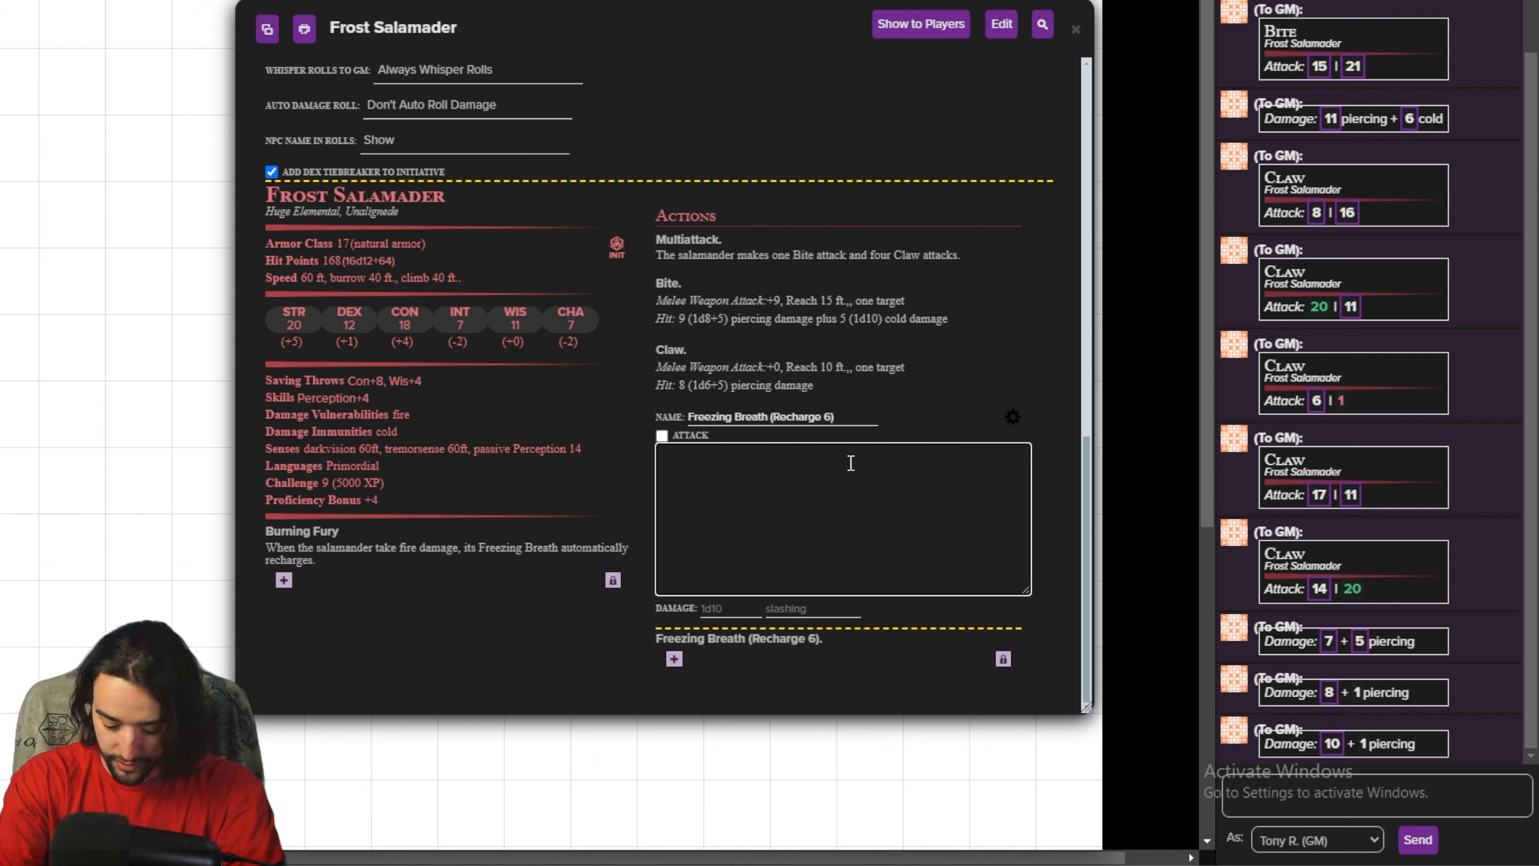
pyautogui.write('The salamander exhales chill wind in a 60-foot cone. Each creature in that area must make a DC 17 Constitution saving throw, taking 44 (8d10) cold damage on a failed save, or half as much damage on a successful one.')
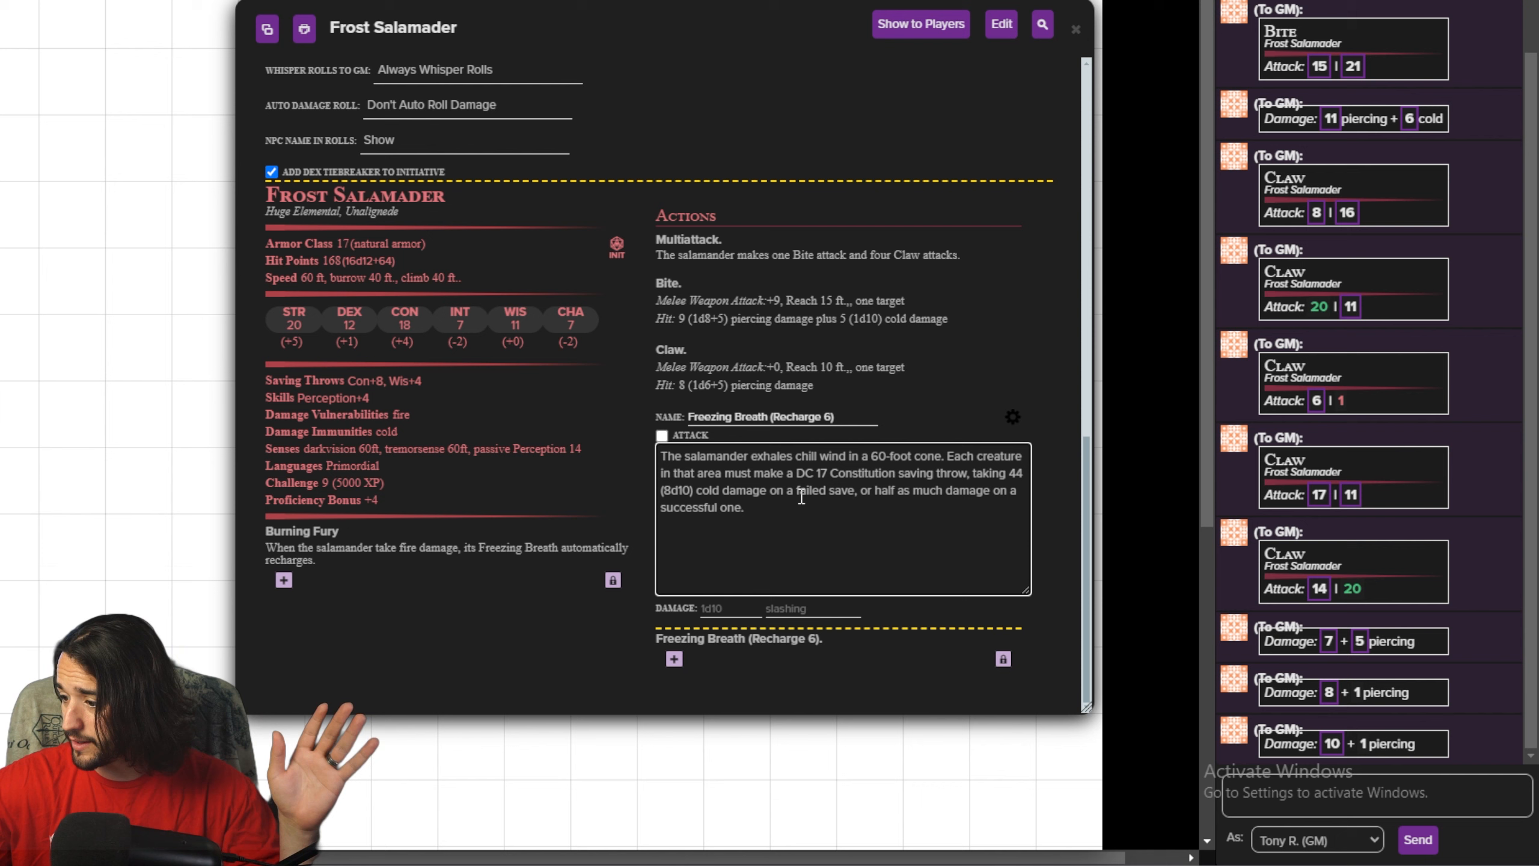
pyautogui.click(728, 608)
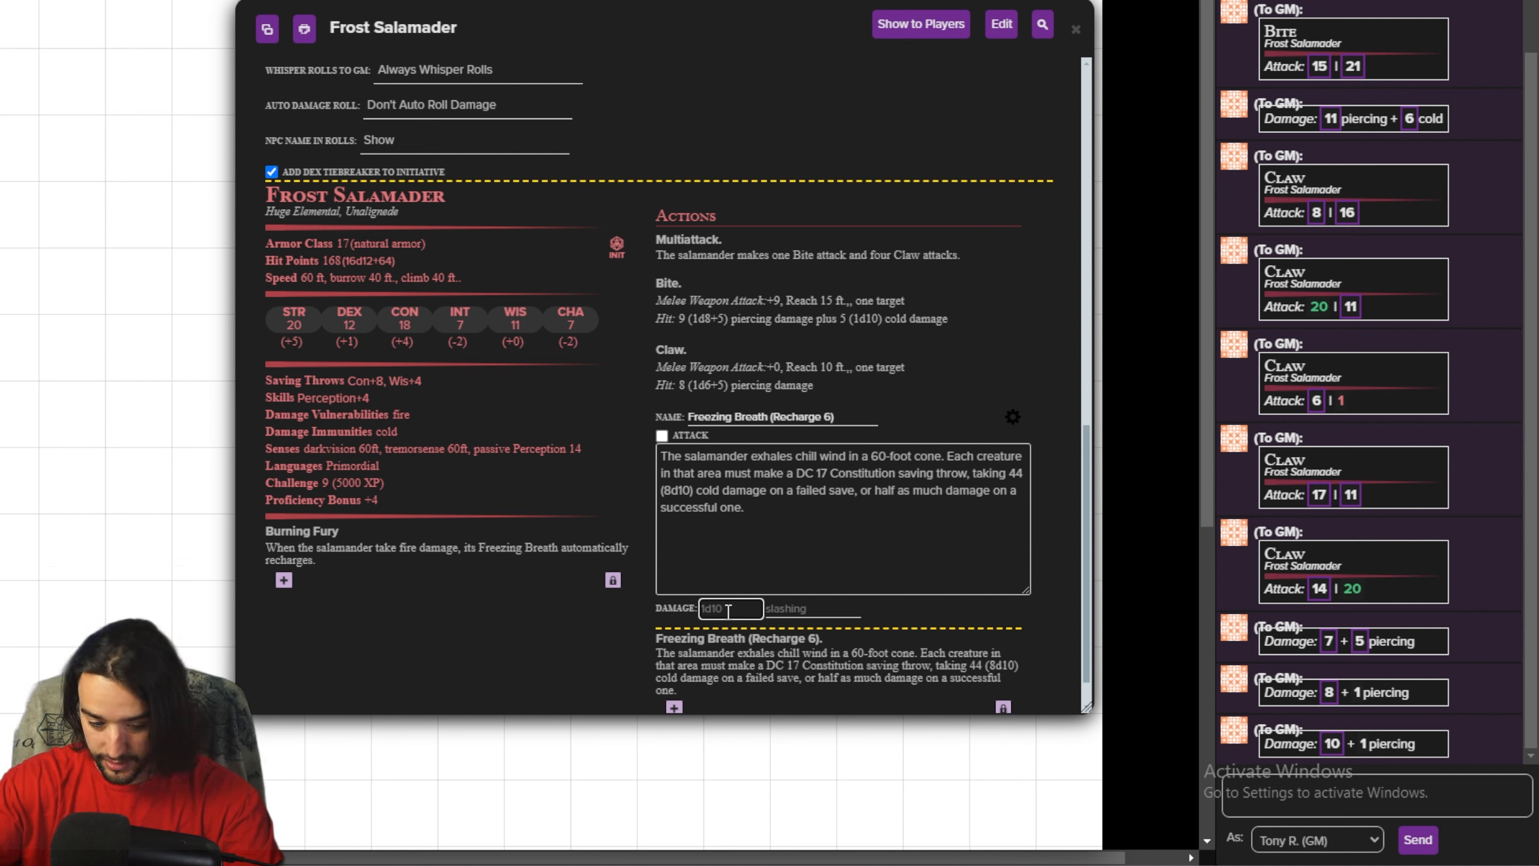
pyautogui.write('8d10')
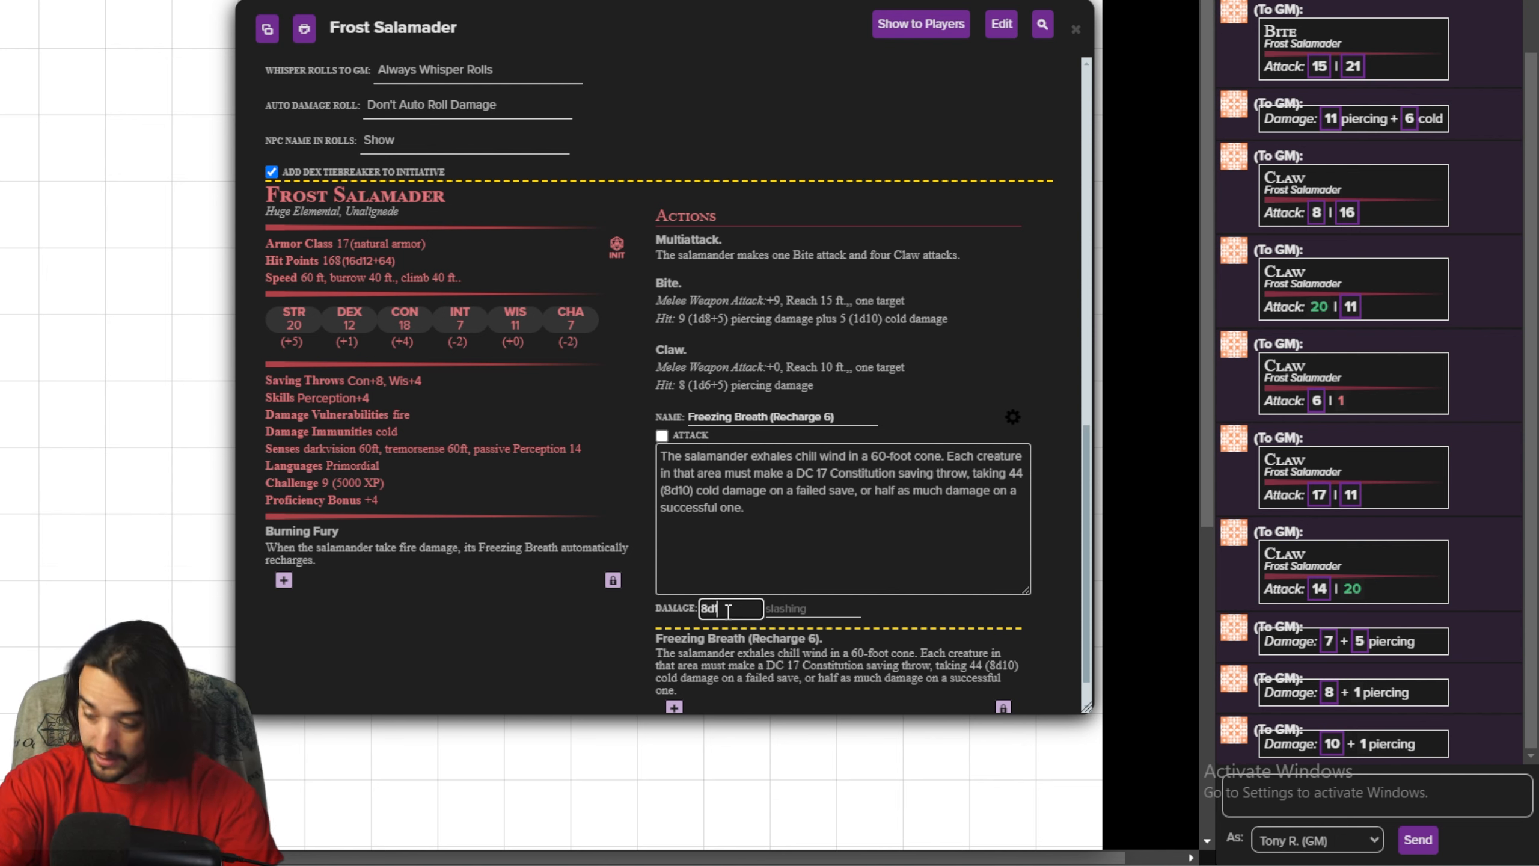
pyautogui.click(789, 605)
pyautogui.write('c')
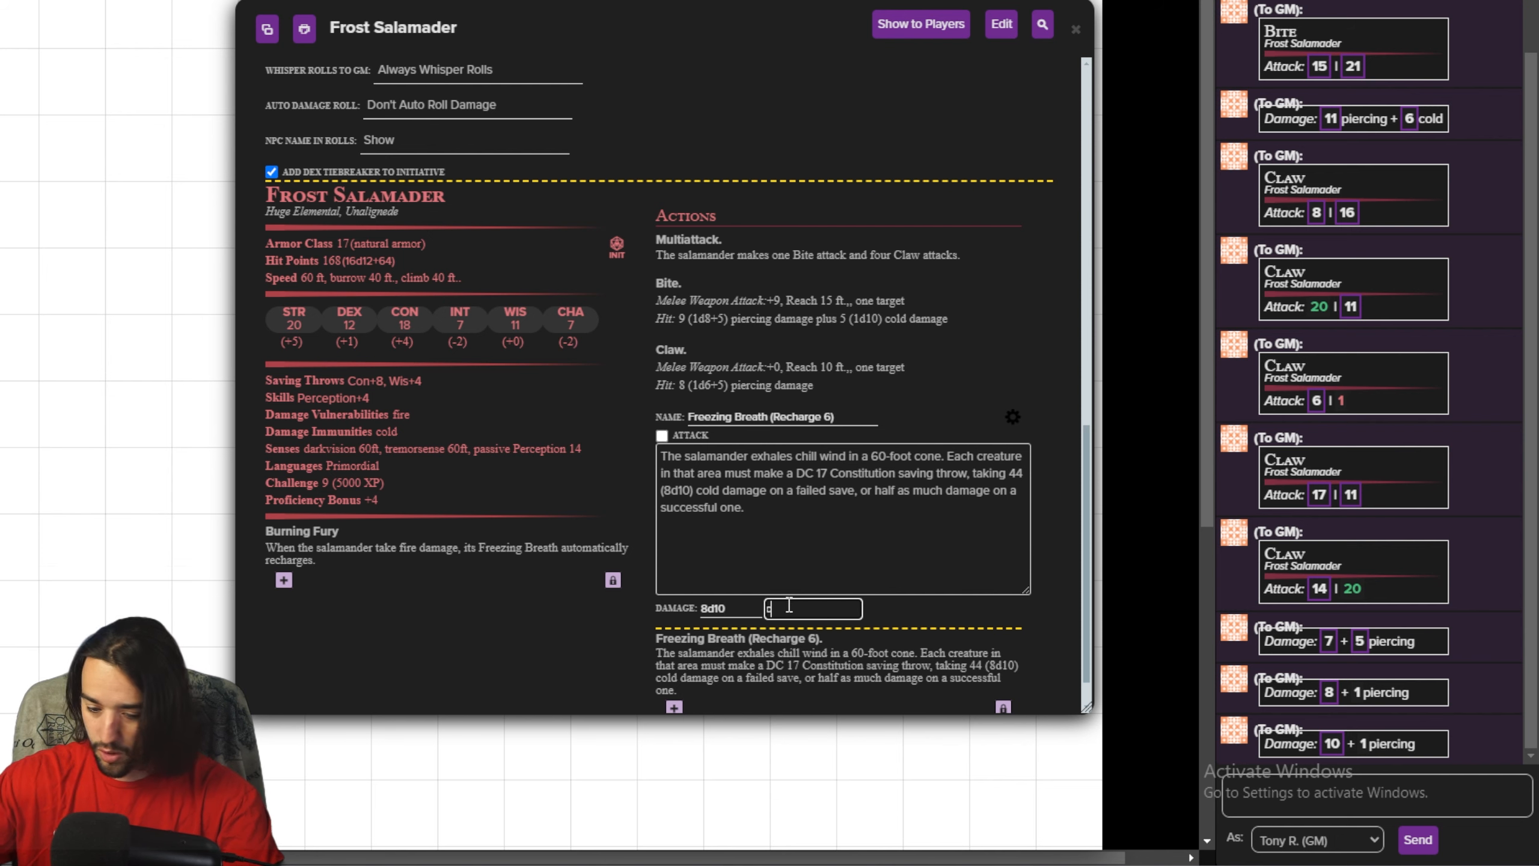
pyautogui.write('old')
pyautogui.scroll(-1, 1015, 379)
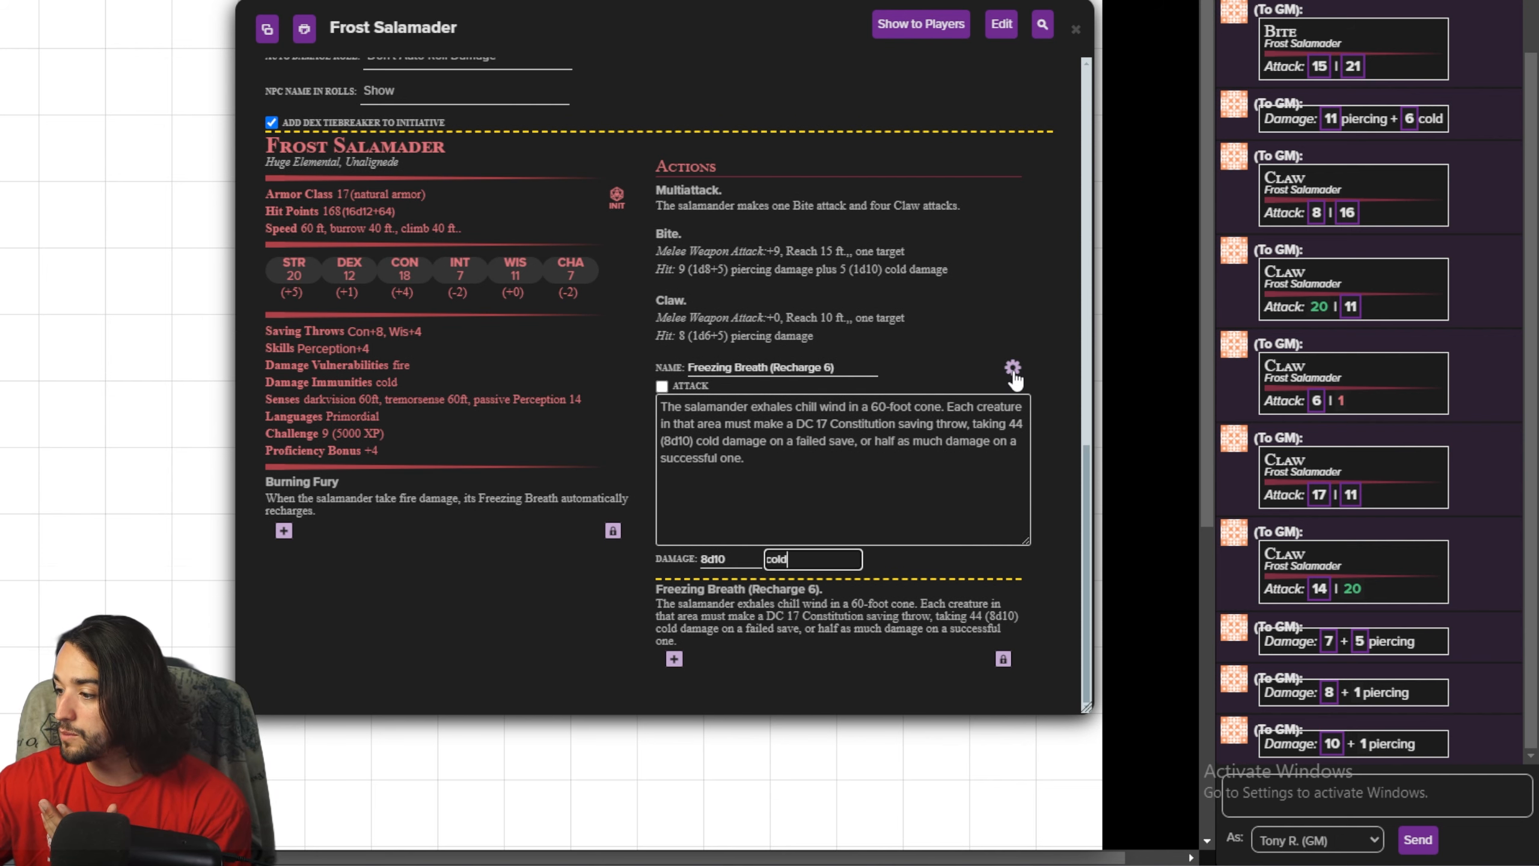
pyautogui.click(1013, 370)
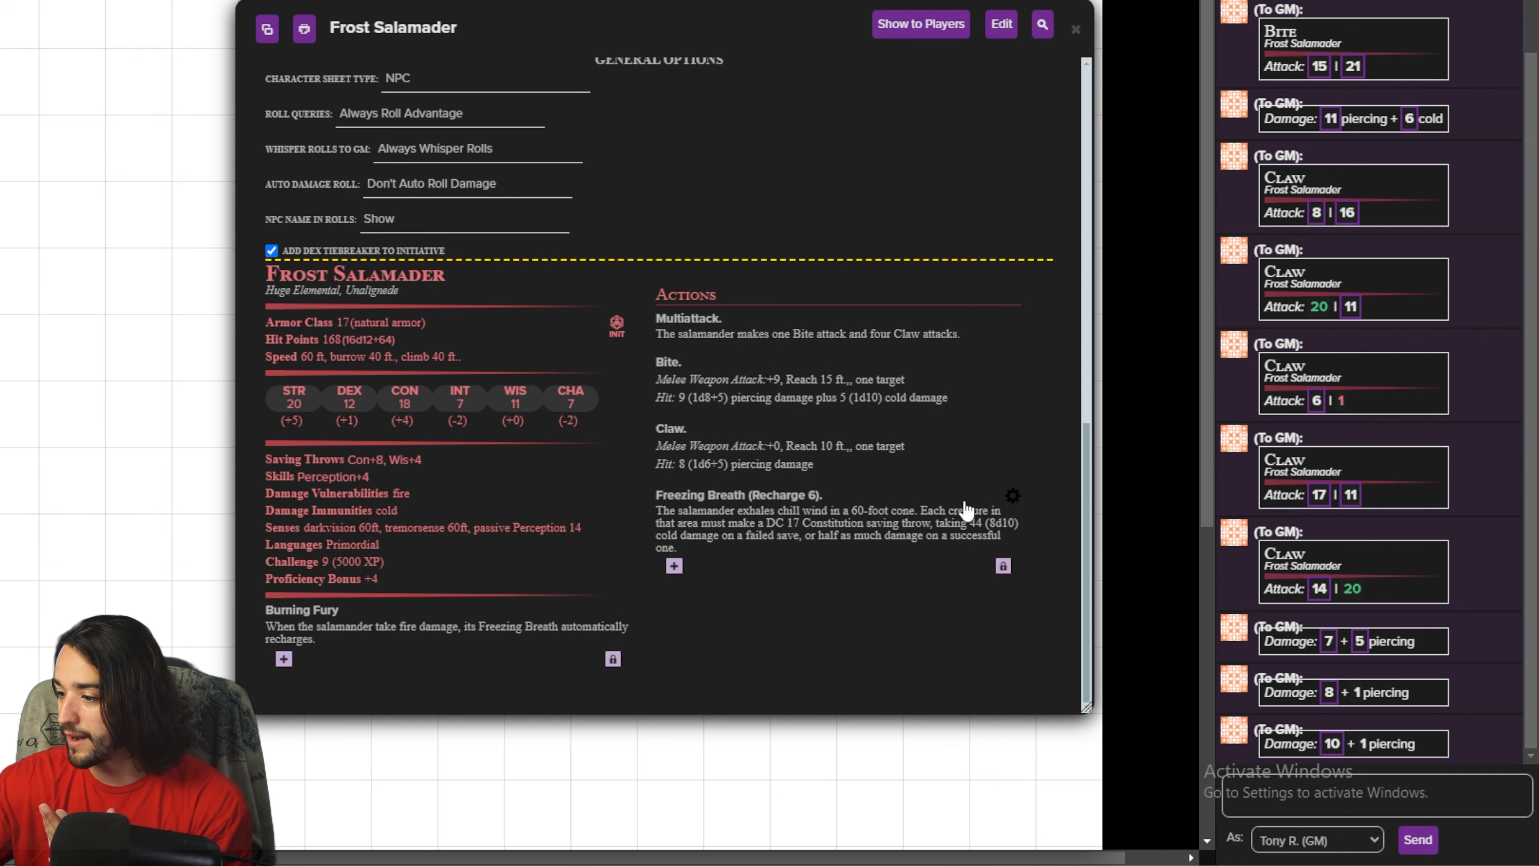
# Step: Roll the Freezing Breath action to the chat and examine its damage roll
pyautogui.click(758, 496)
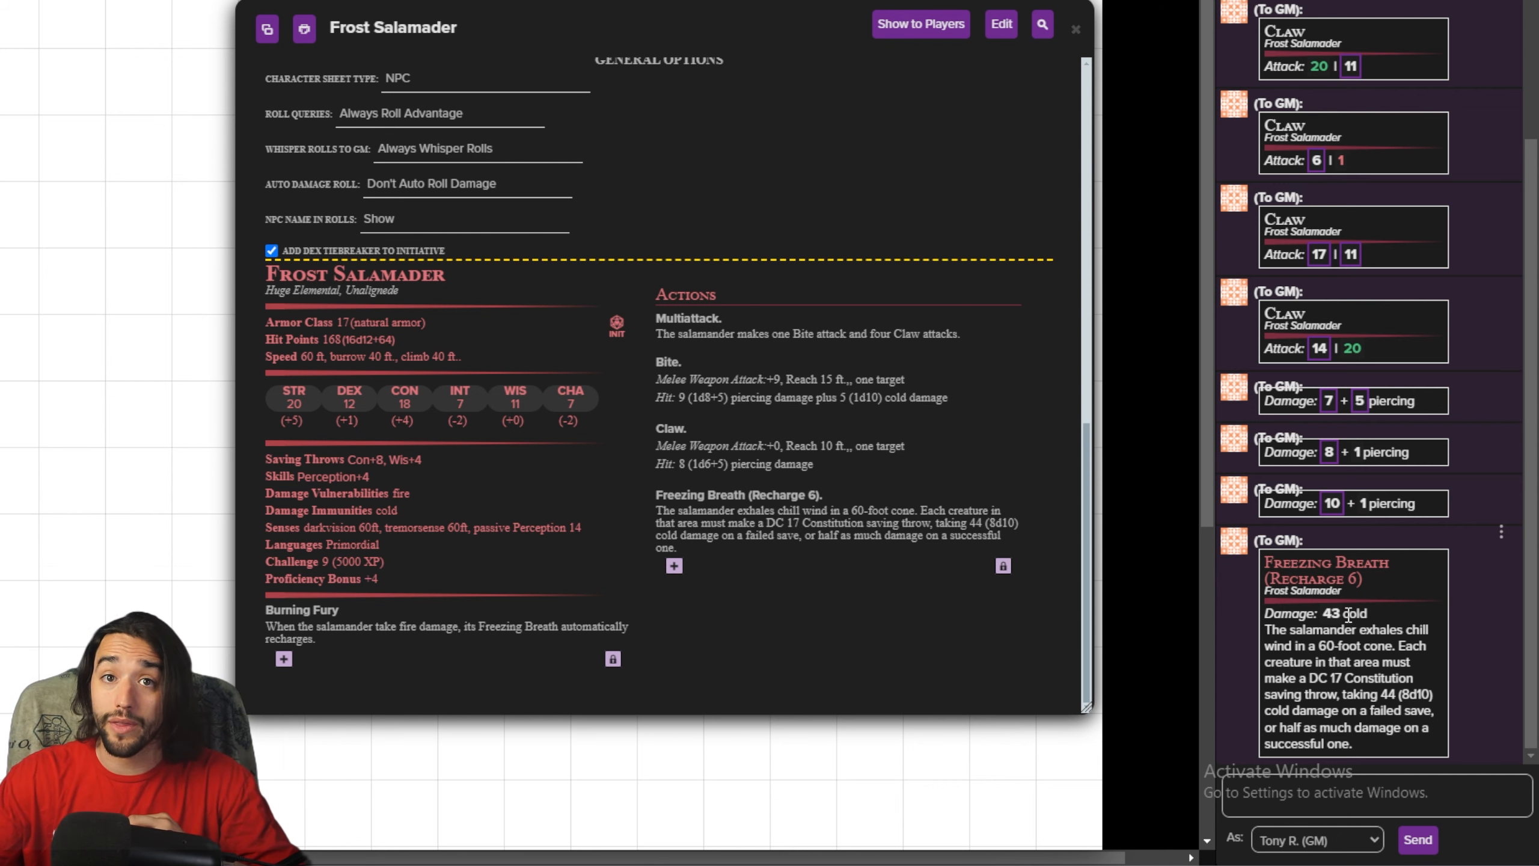
pyautogui.moveTo(1338, 624)
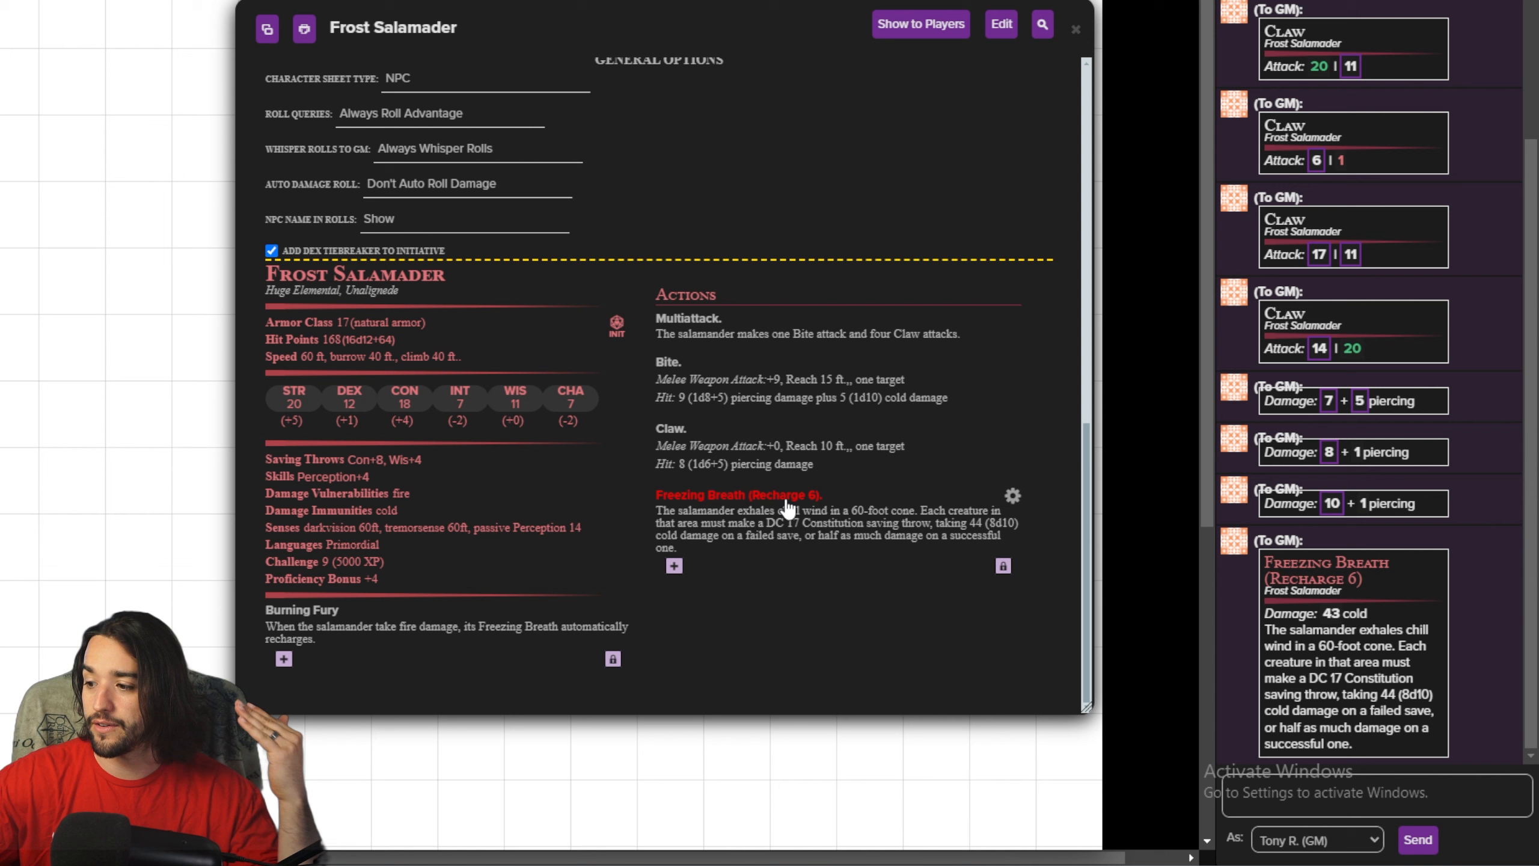
# Step: Add an action named "Recharge 6" with damage 1d6 Recharge and description "The Frost Salamander recharges it's Freezing Breath on a 6.", and finish editing
pyautogui.click(674, 570)
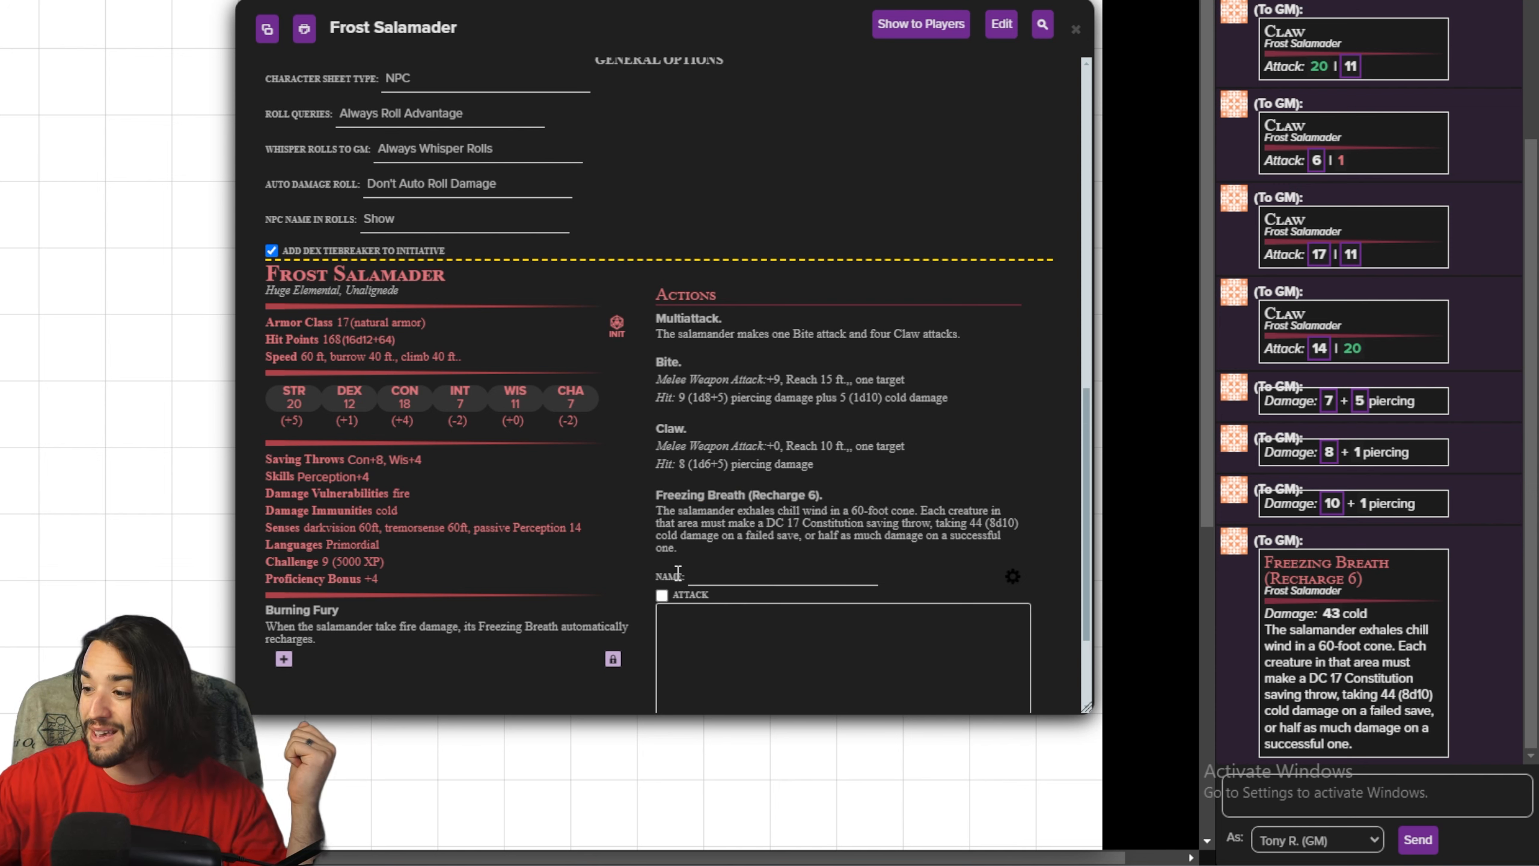
pyautogui.click(740, 581)
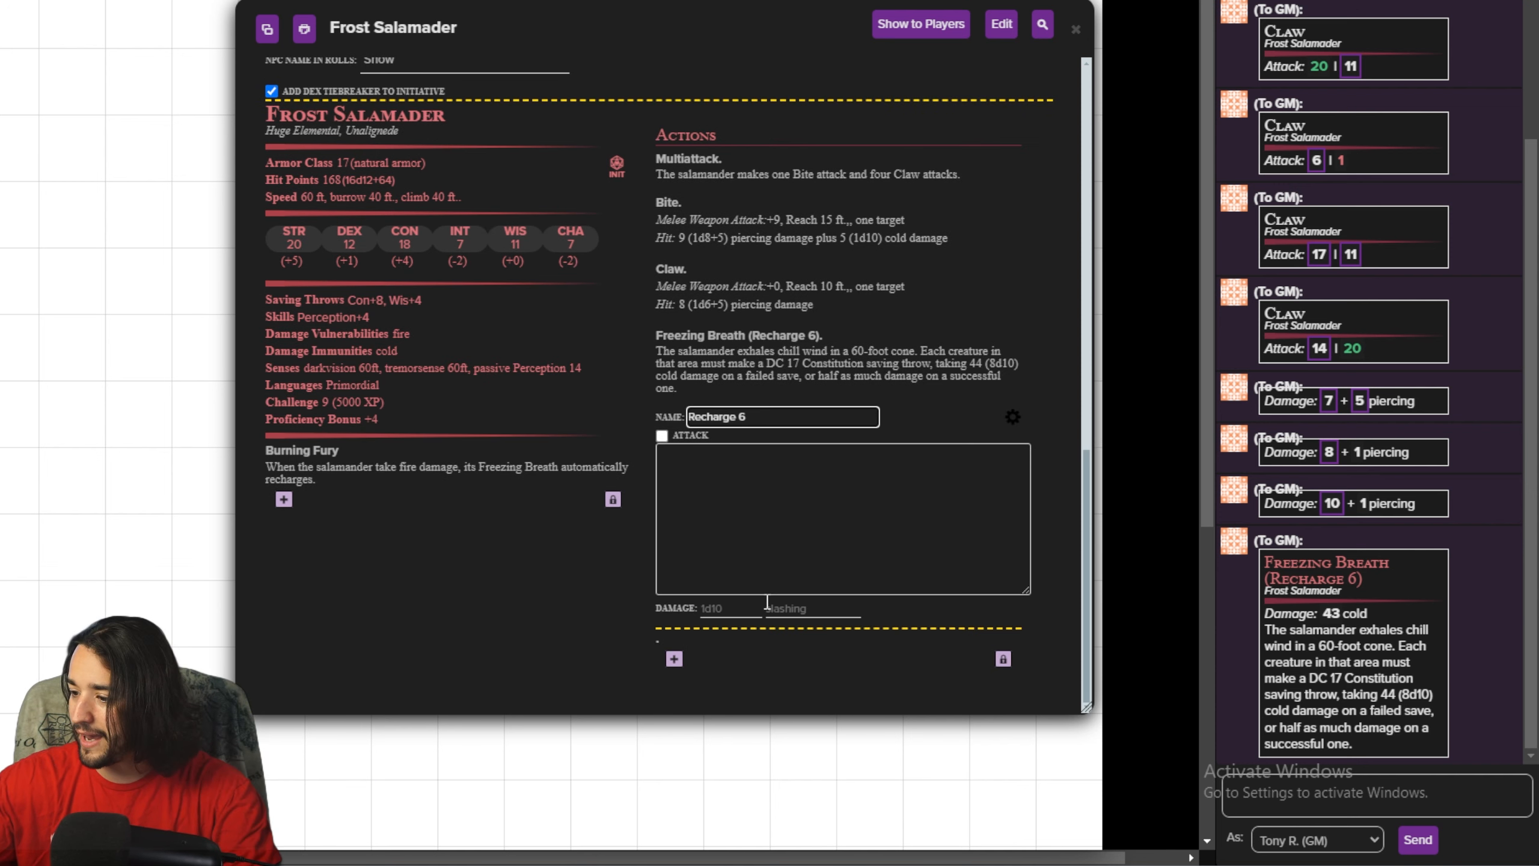
pyautogui.click(741, 608)
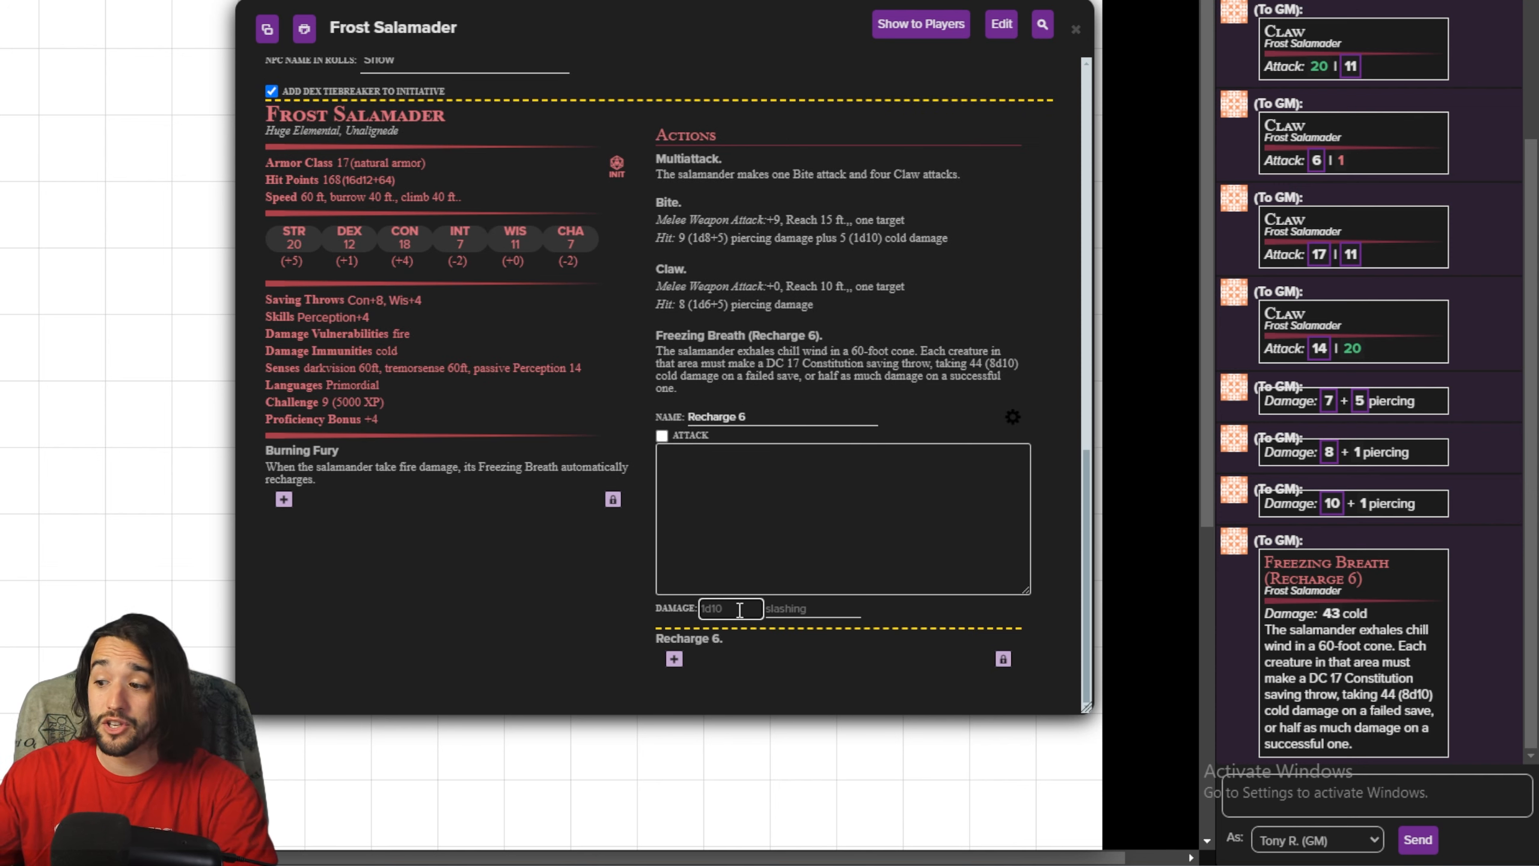
pyautogui.write('1d6')
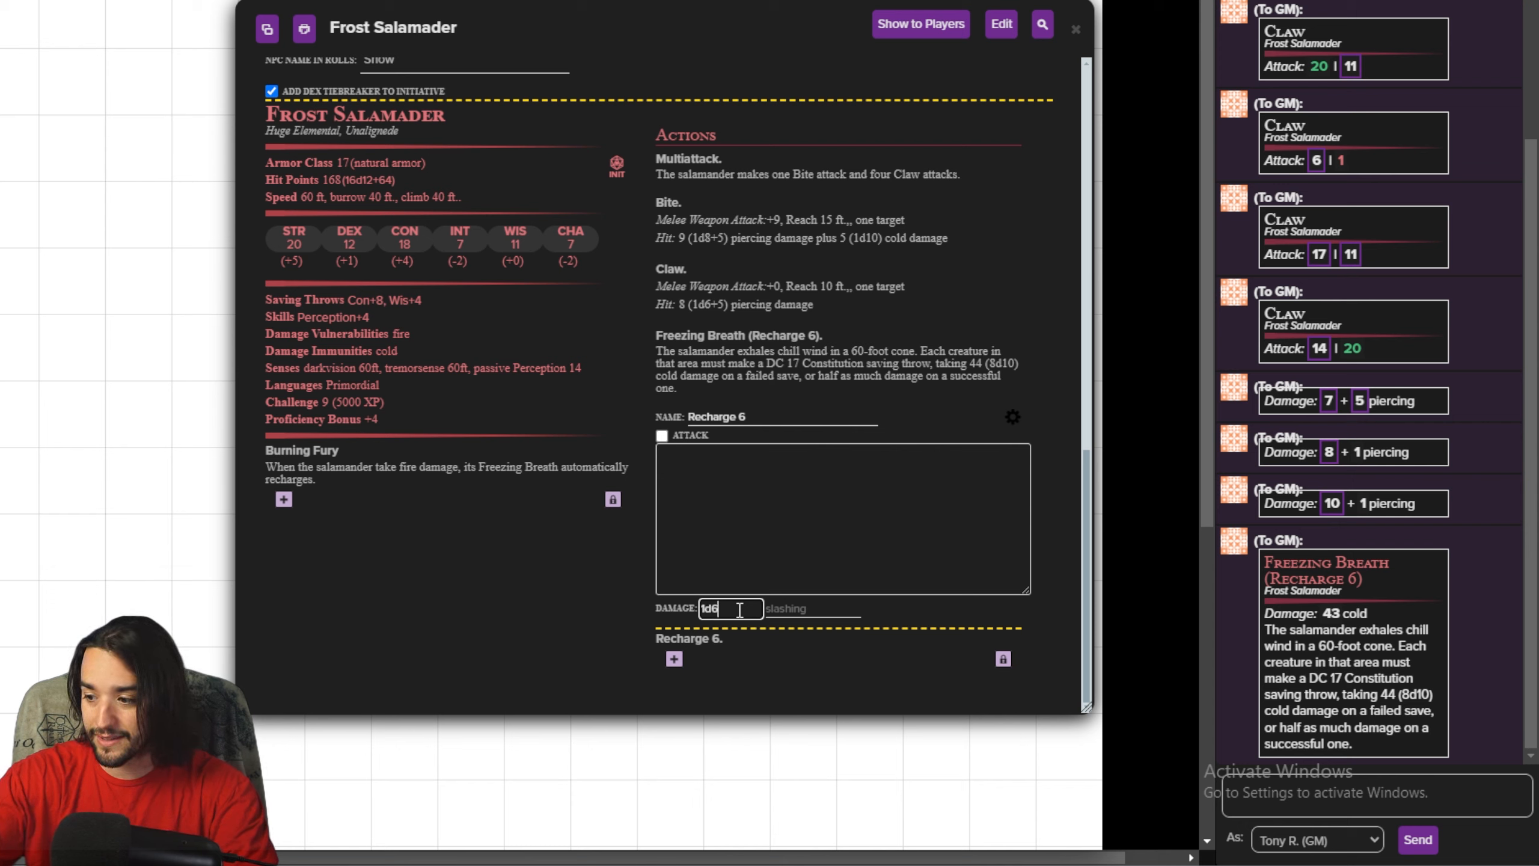
pyautogui.click(835, 608)
pyautogui.write('re')
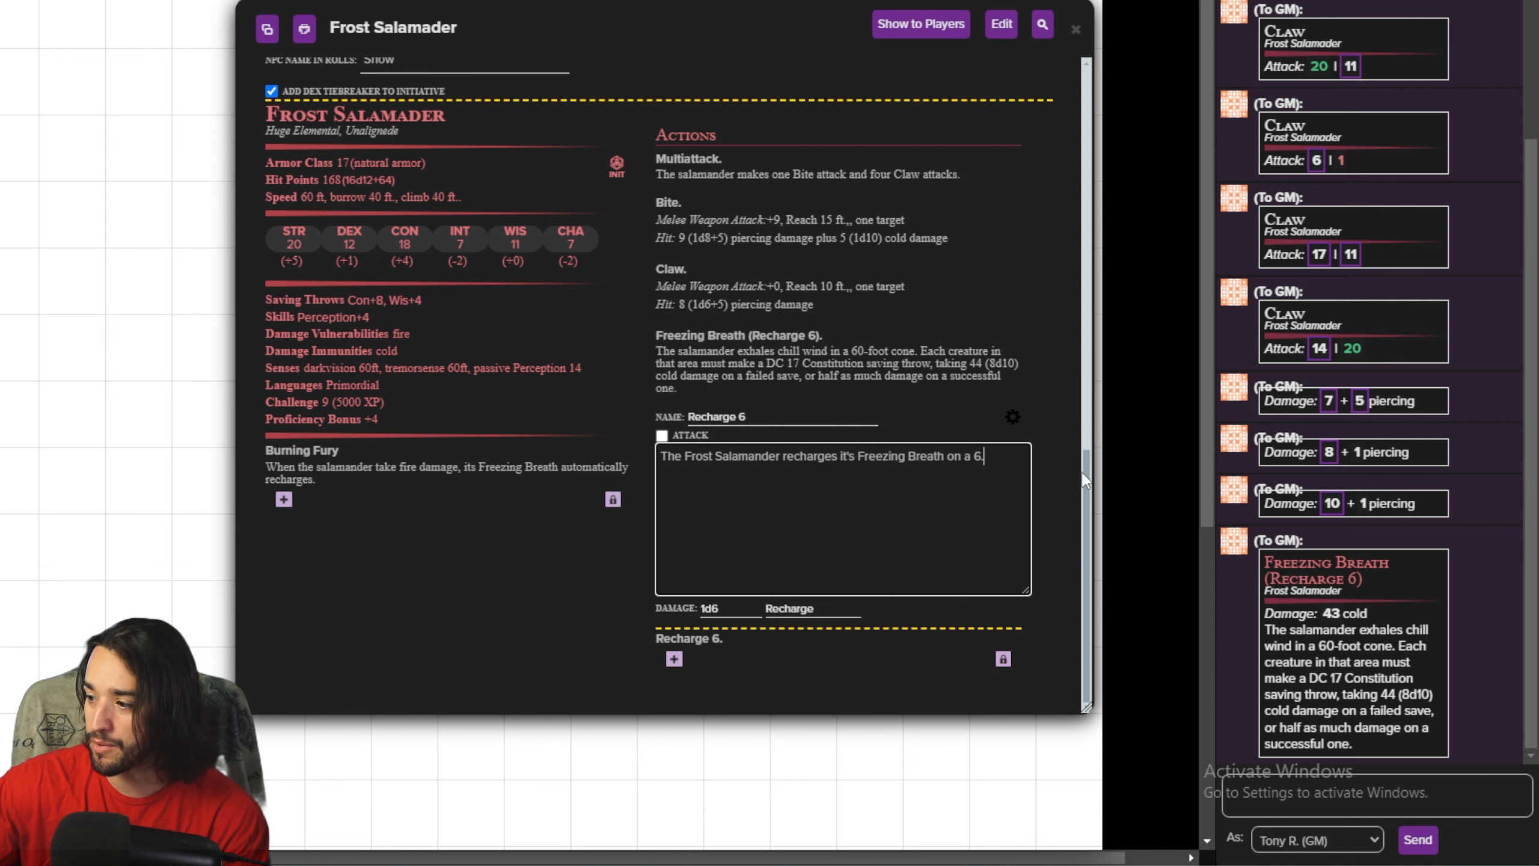
pyautogui.click(1014, 420)
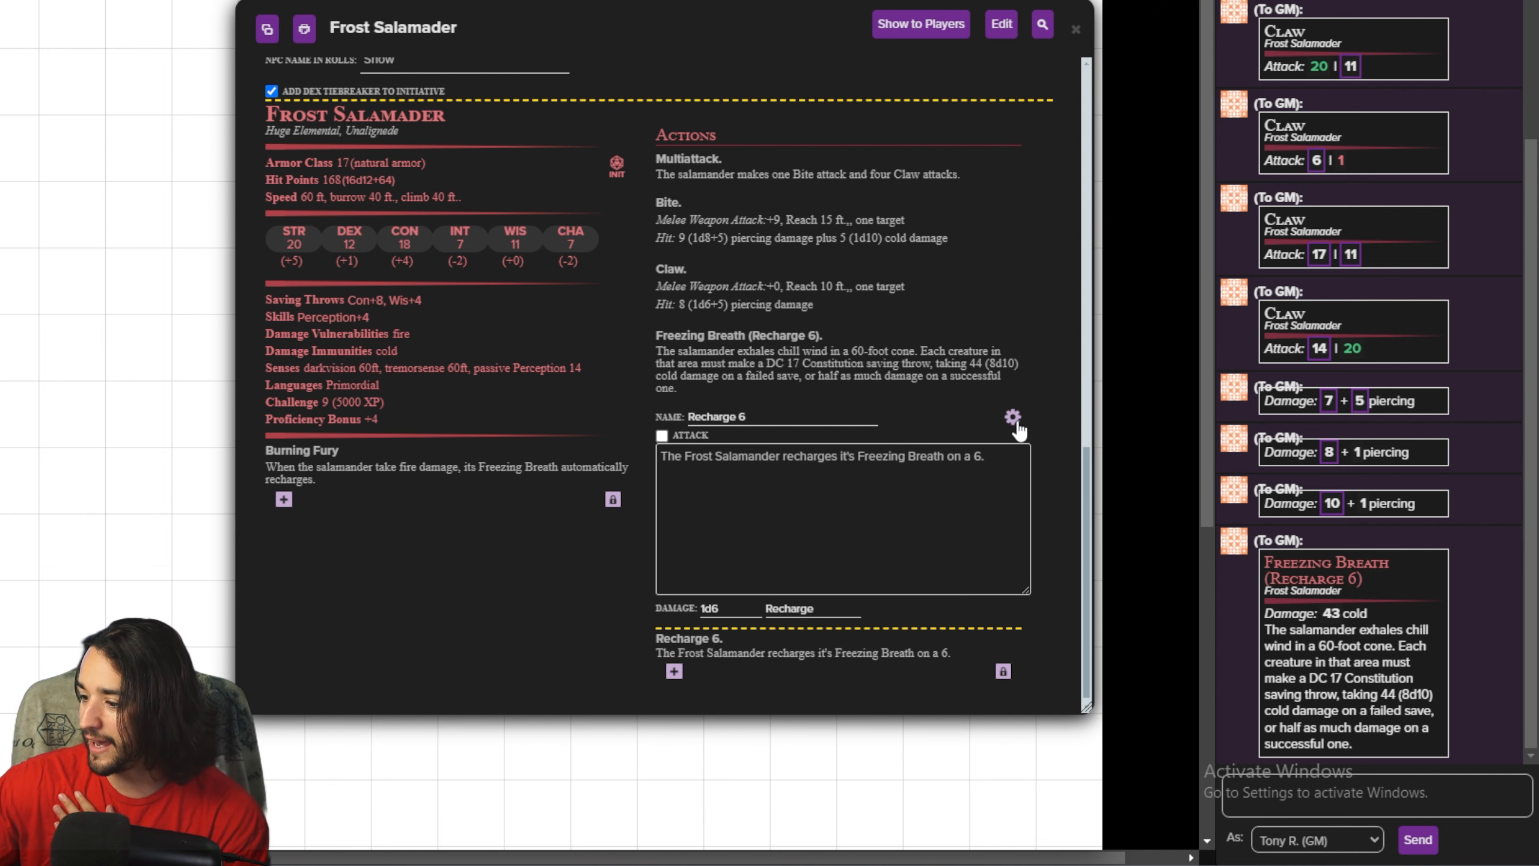
pyautogui.click(1014, 418)
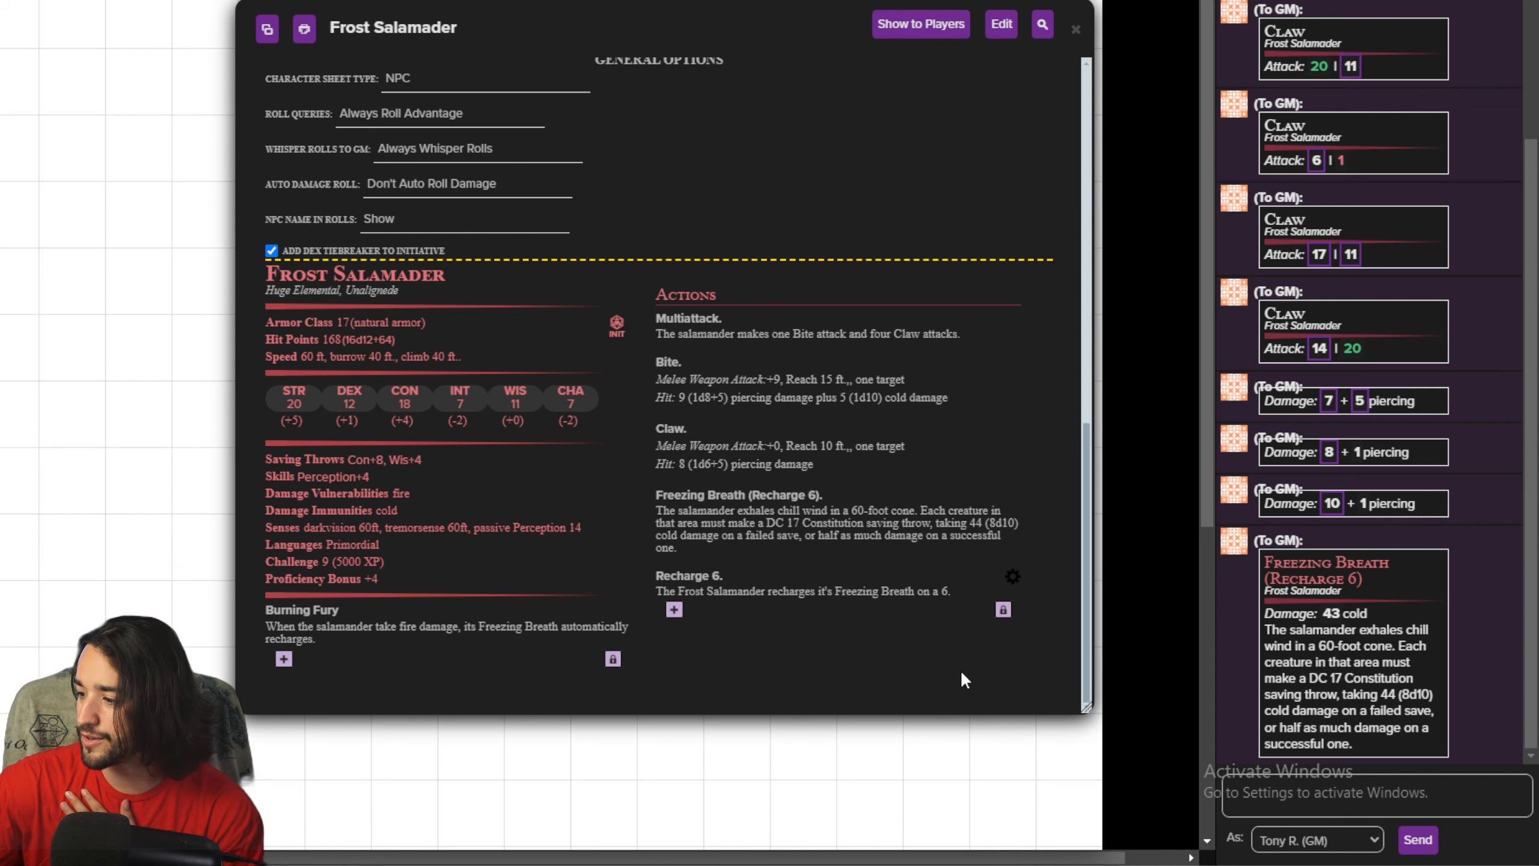
# Step: Unlock the actions list, move Recharge 6 above Multiattack as the first action, and lock the list again
pyautogui.click(1004, 611)
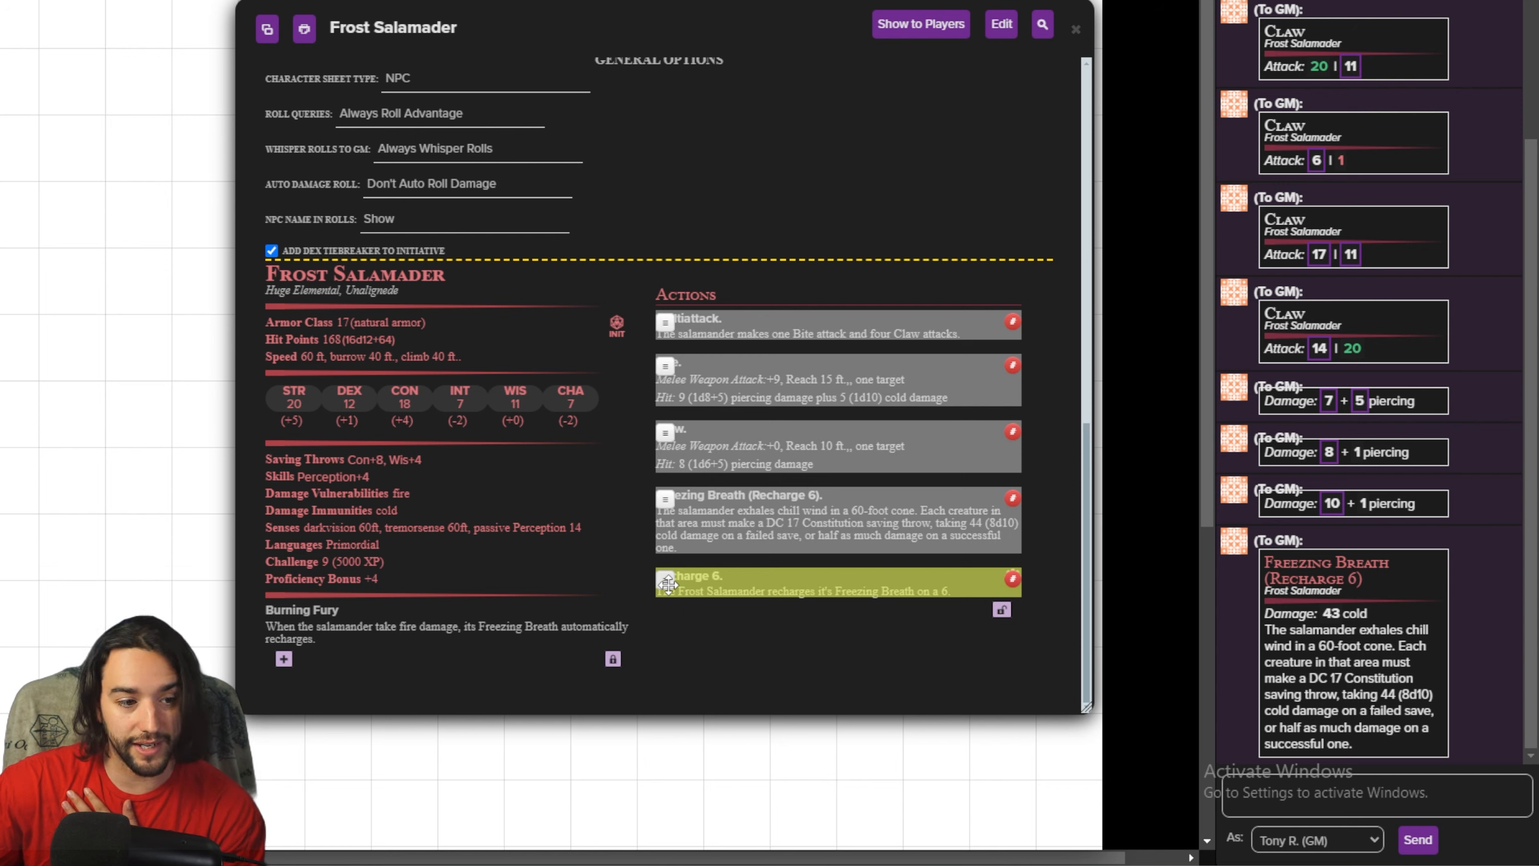
pyautogui.moveTo(668, 583); pyautogui.dragTo(656, 315)
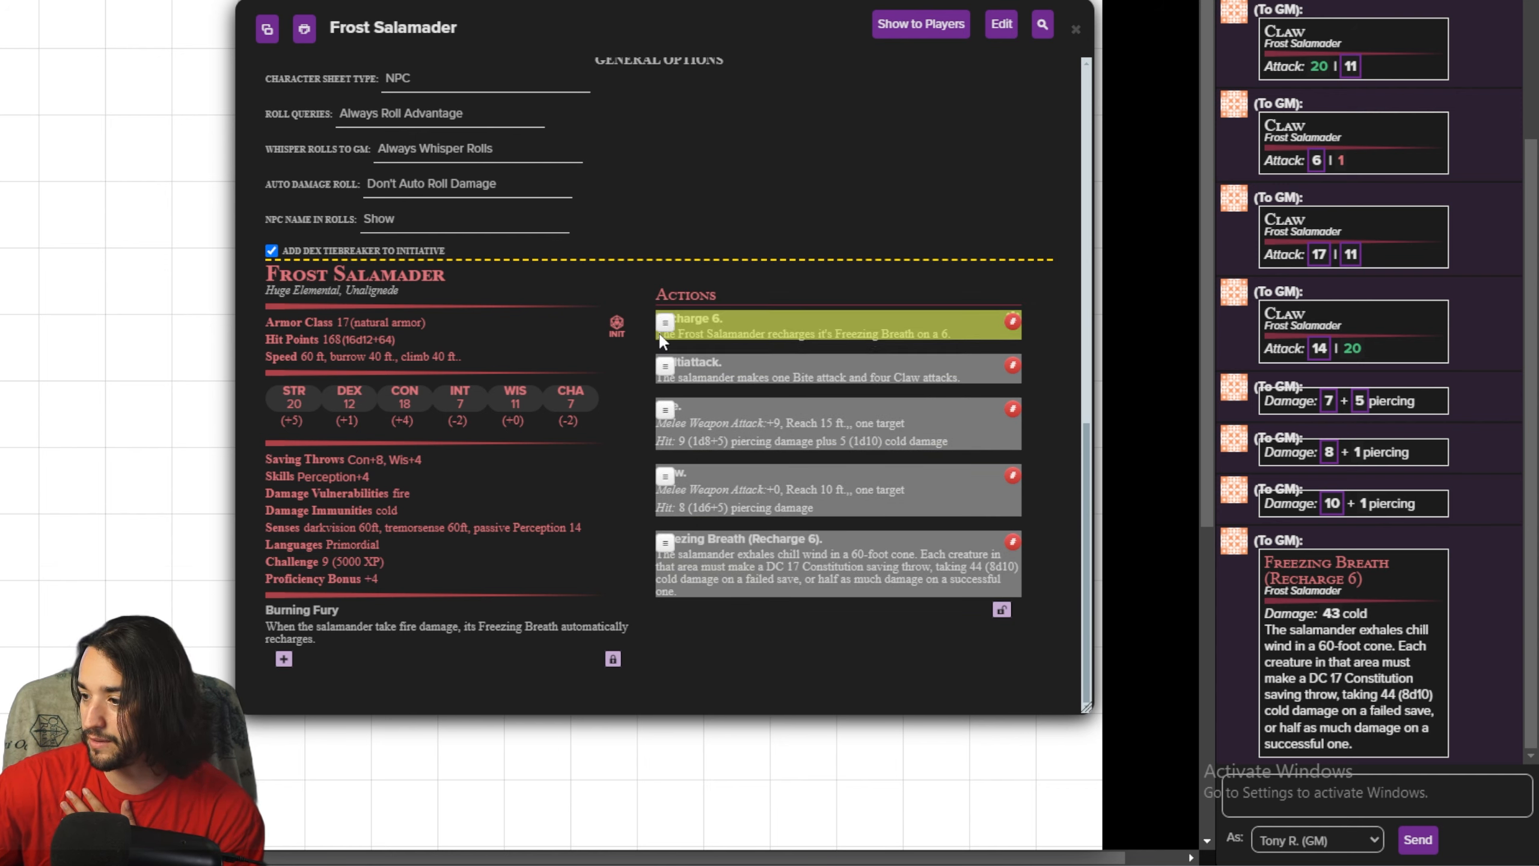
pyautogui.click(1001, 609)
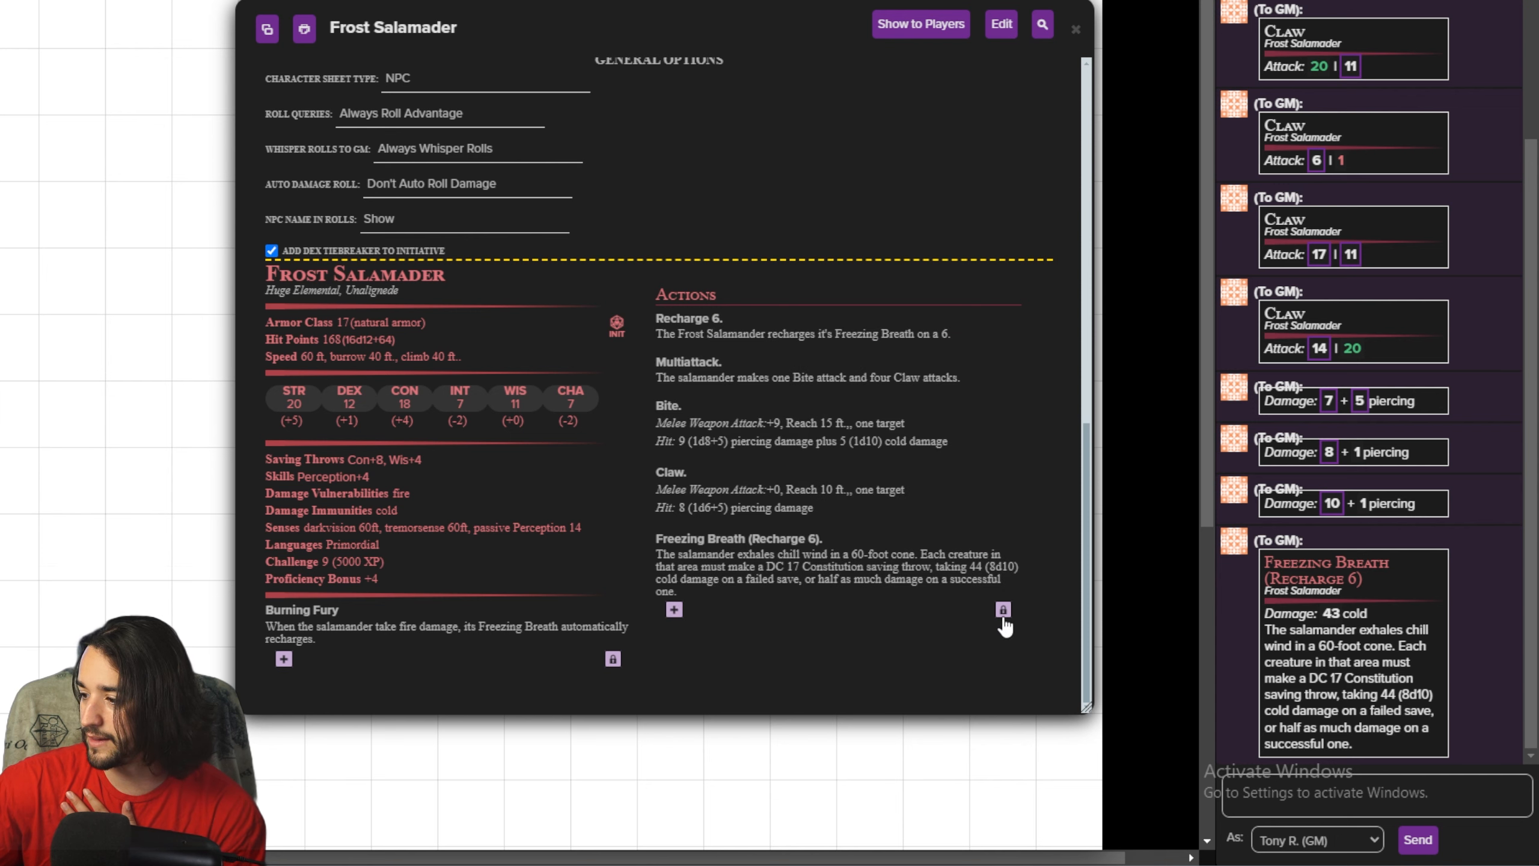
# Step: Roll the Recharge 6 action to the chat and examine its 1d6 roll
pyautogui.click(707, 322)
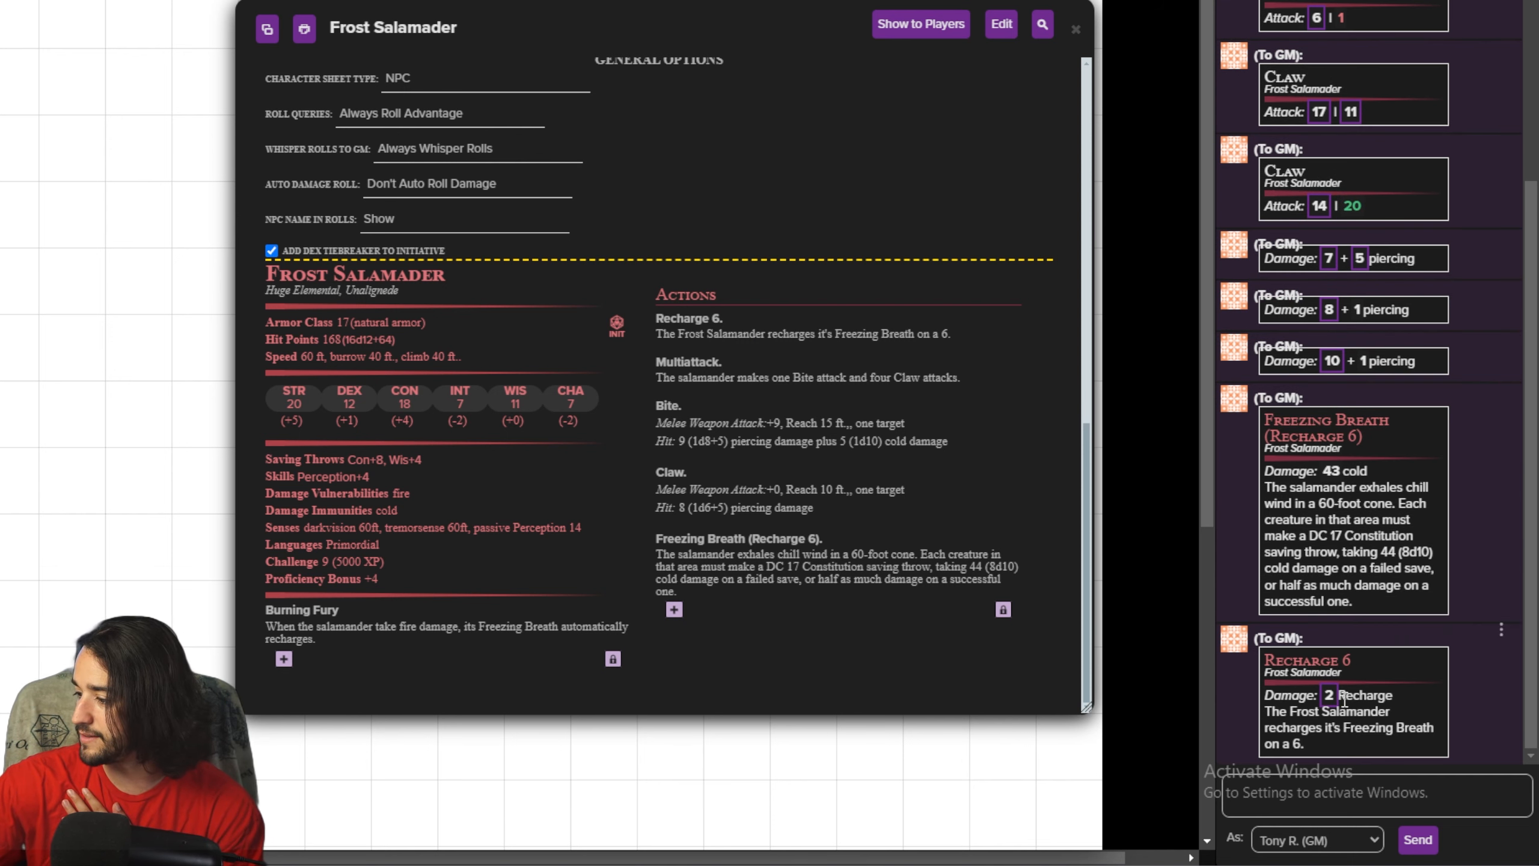
pyautogui.moveTo(1331, 697)
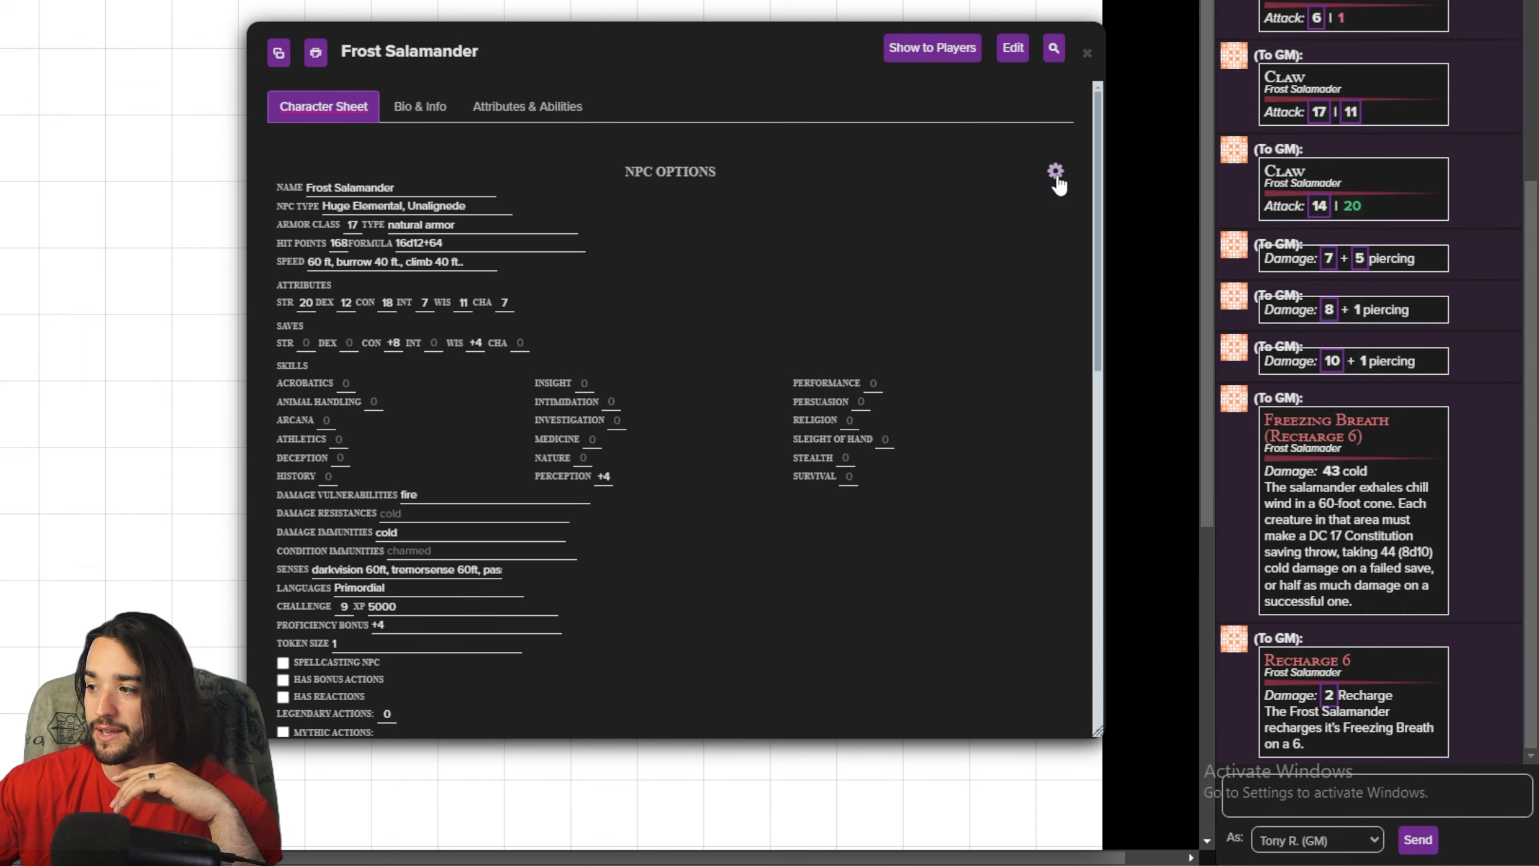
# Step: Close the NPC options and roll the Frost Salamander's Strength check, Initiative and Constitution save from the stat block to the chat
pyautogui.click(1058, 174)
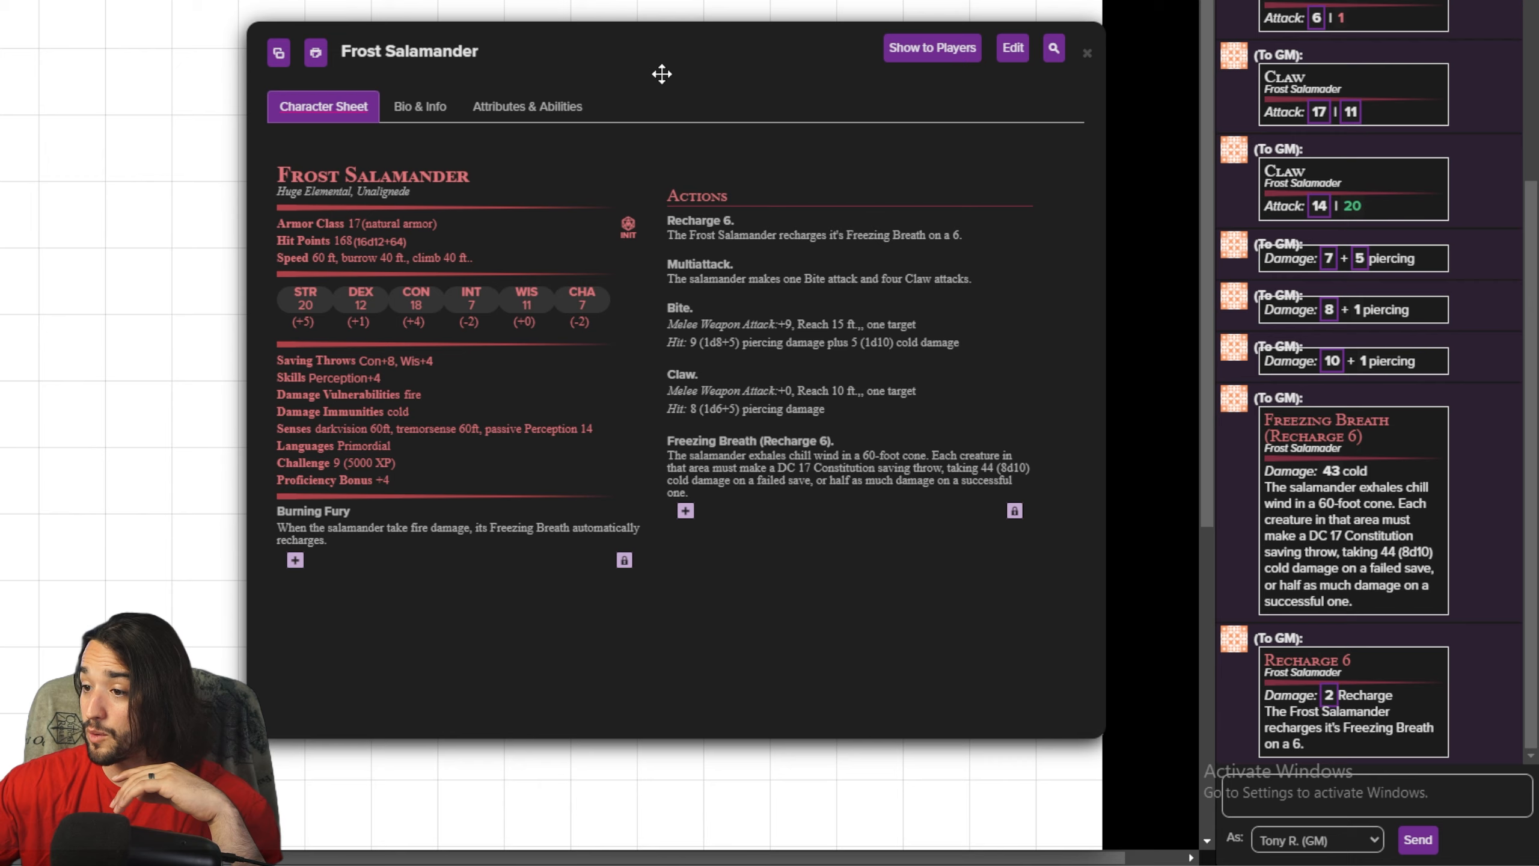
pyautogui.moveTo(664, 68); pyautogui.dragTo(673, 100)
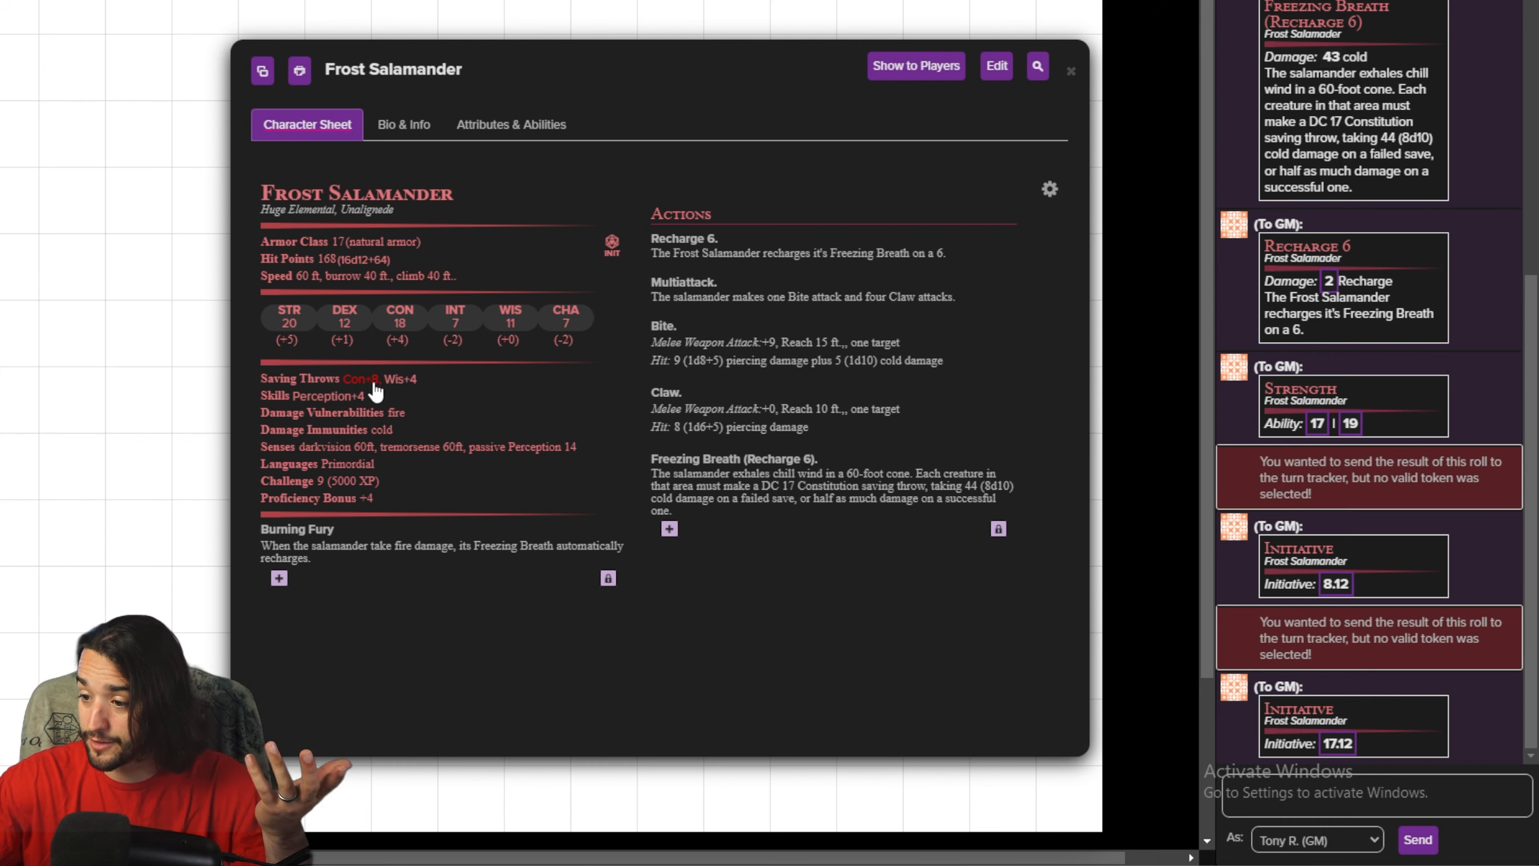
pyautogui.click(361, 382)
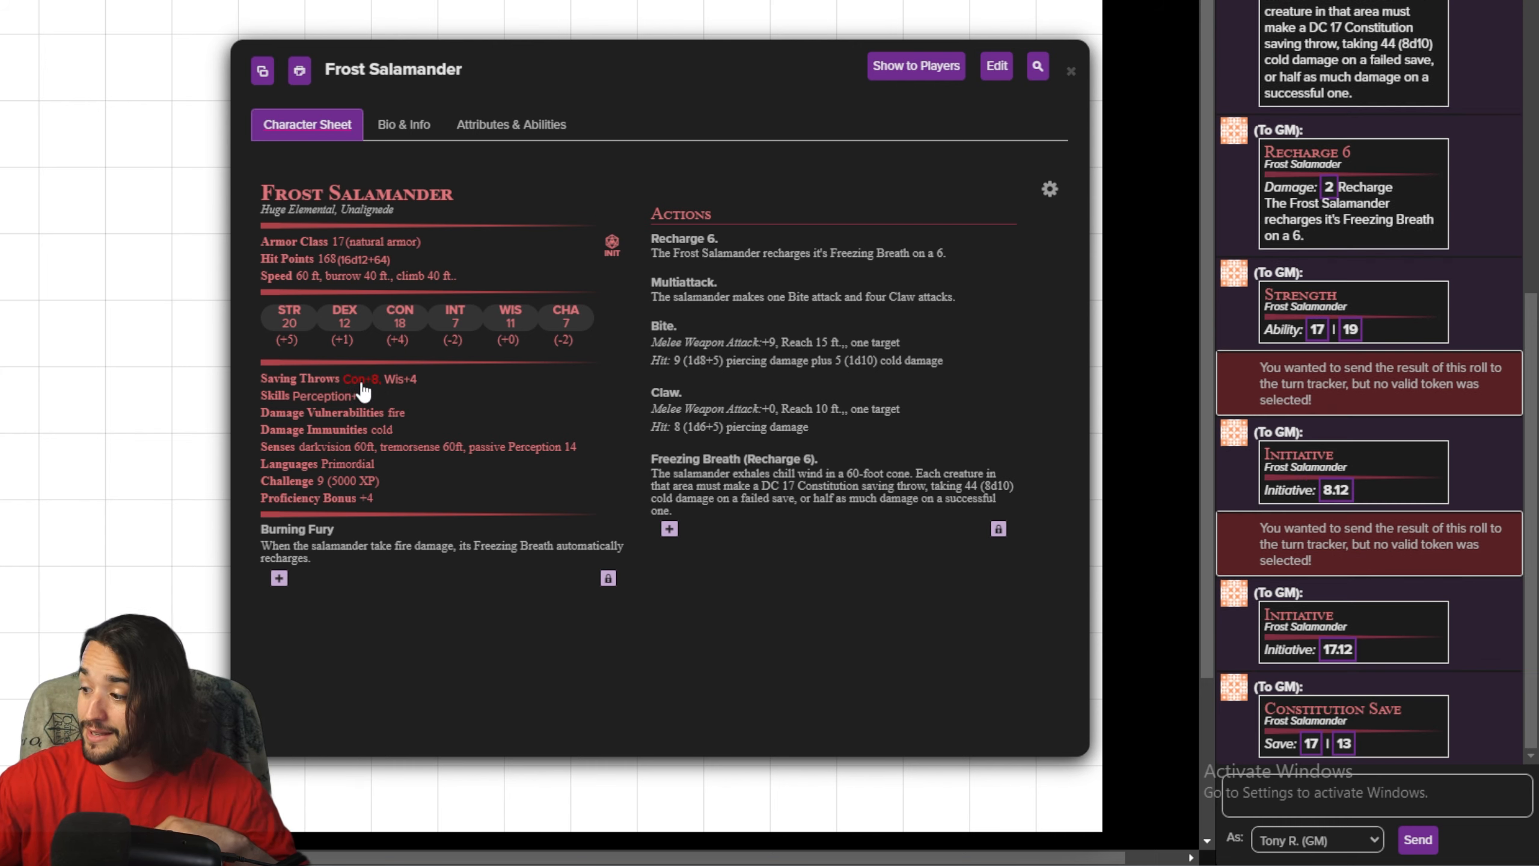
pyautogui.moveTo(1312, 751)
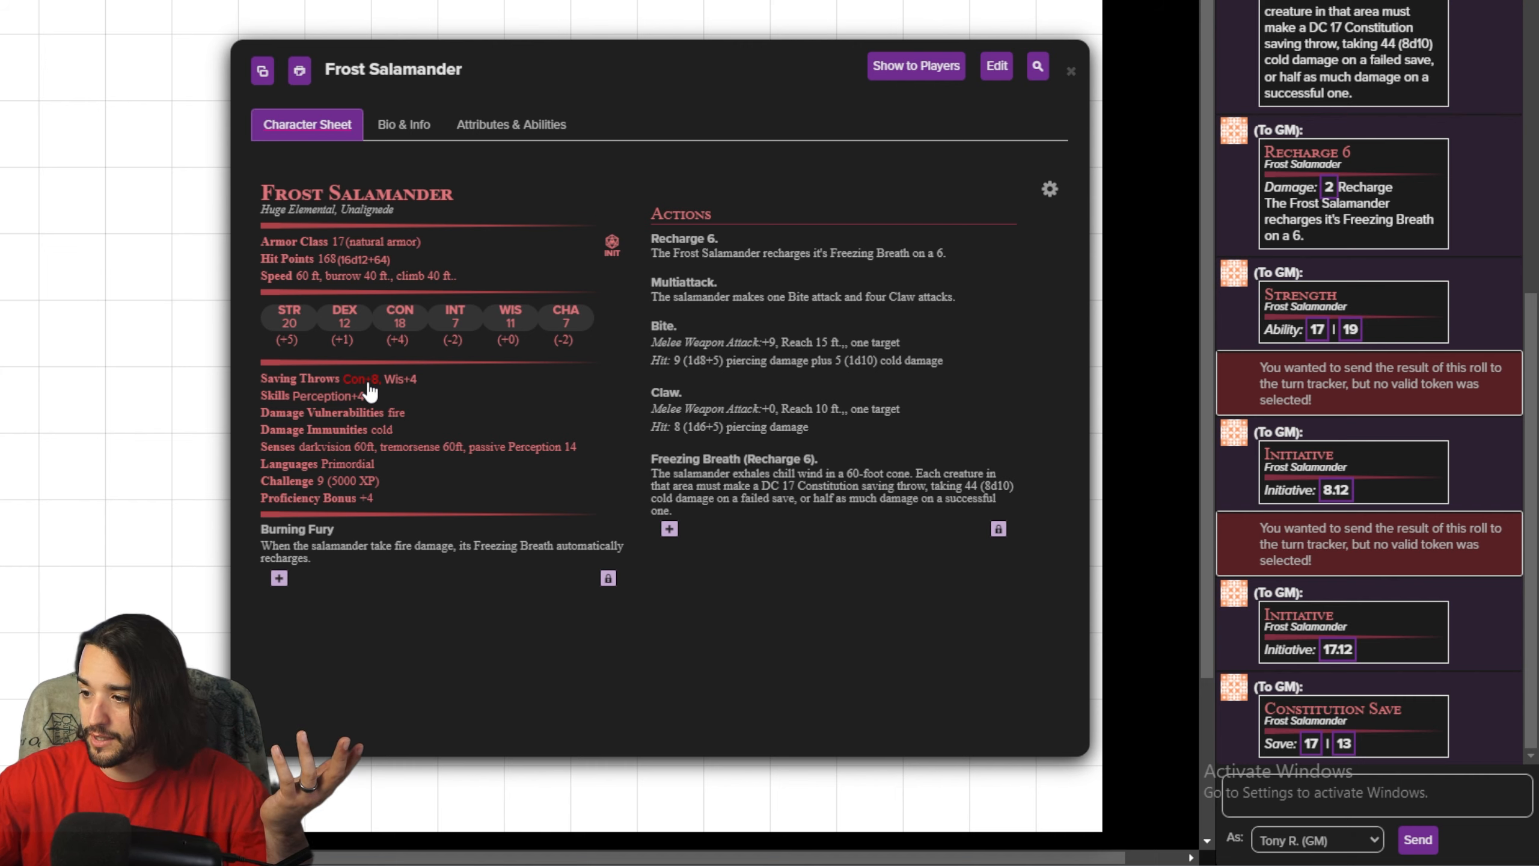
pyautogui.click(567, 328)
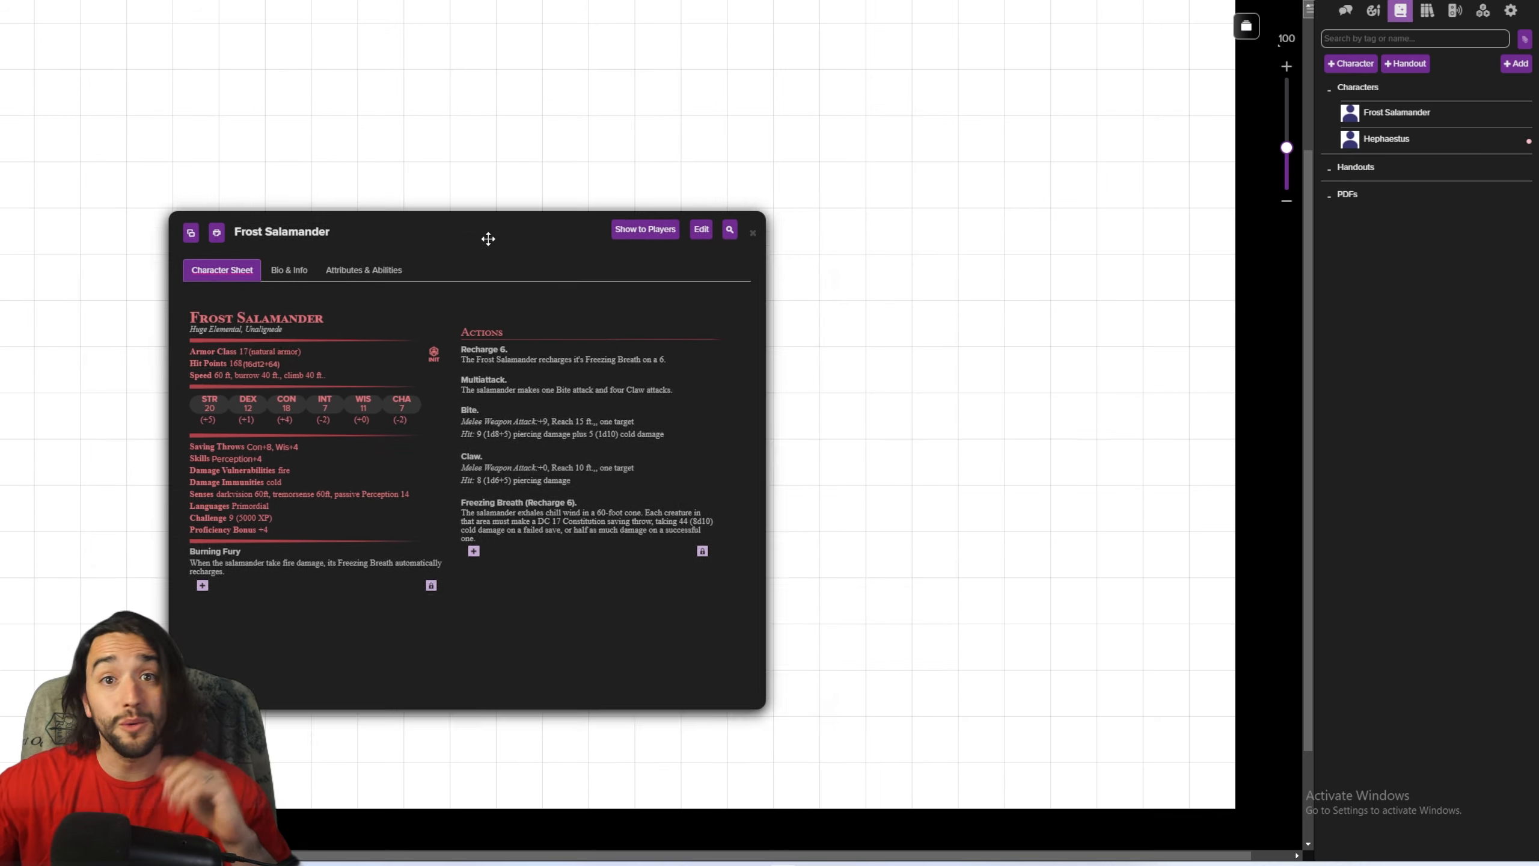
# Step: Move the character sheet aside, place a Frost Salamander token from the journal on the empty map area above it, and select the token
pyautogui.moveTo(487, 240); pyautogui.dragTo(980, 294)
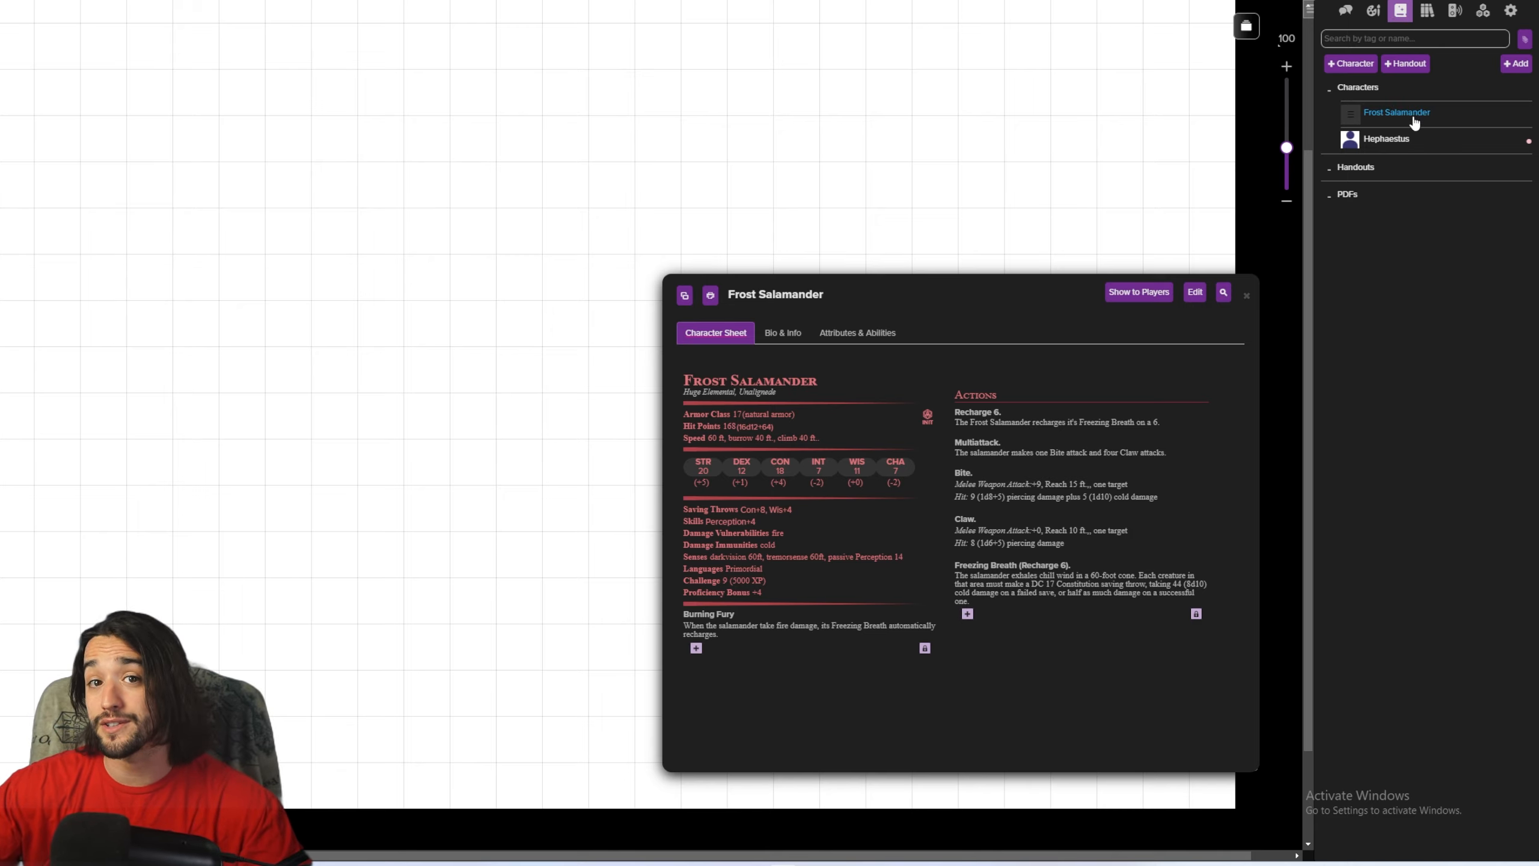
pyautogui.moveTo(1420, 121); pyautogui.dragTo(623, 189)
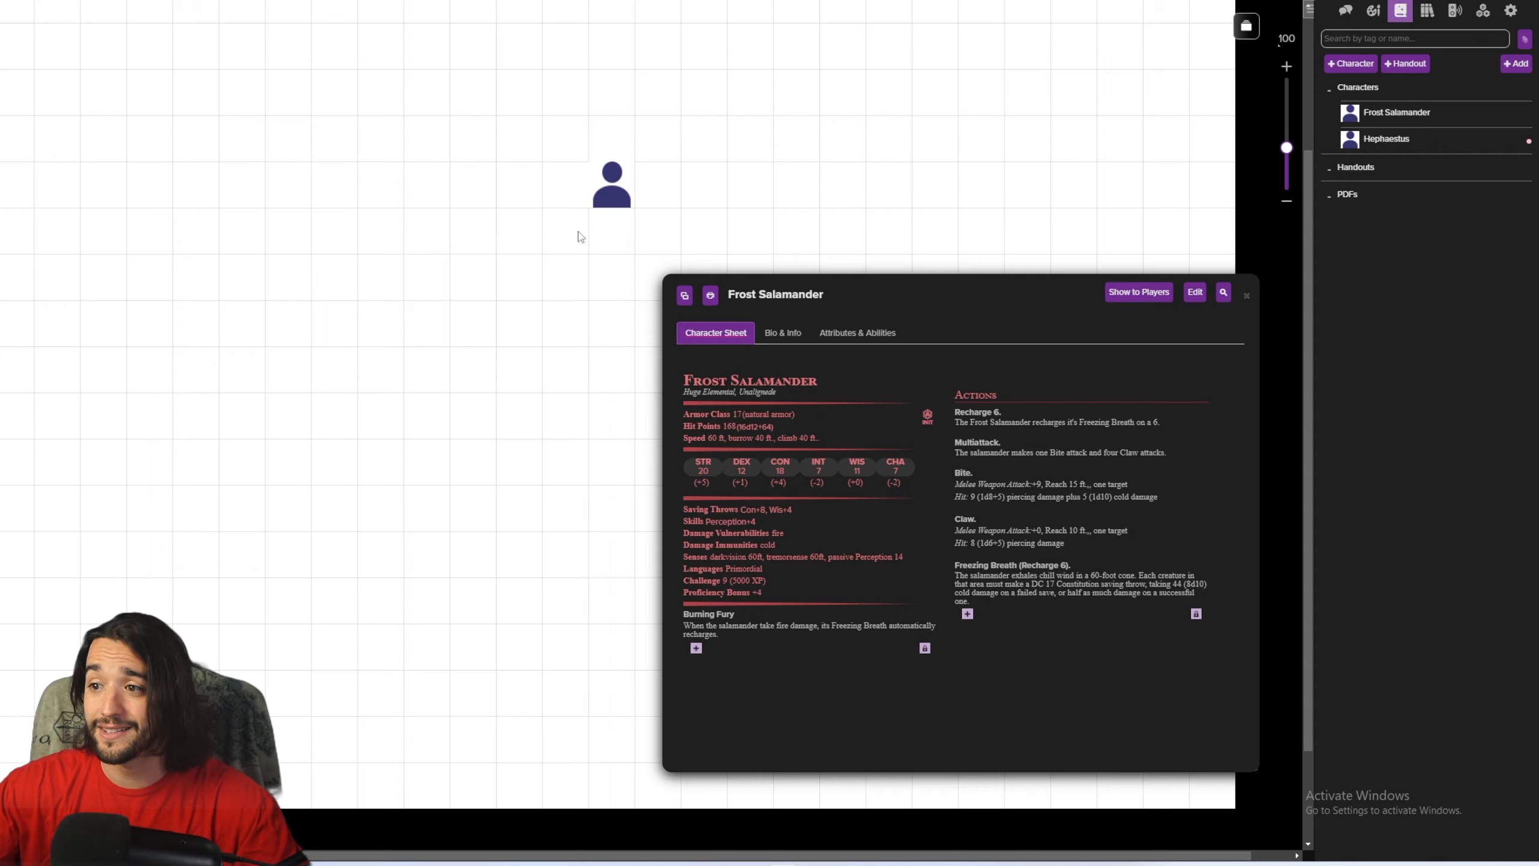
pyautogui.click(611, 189)
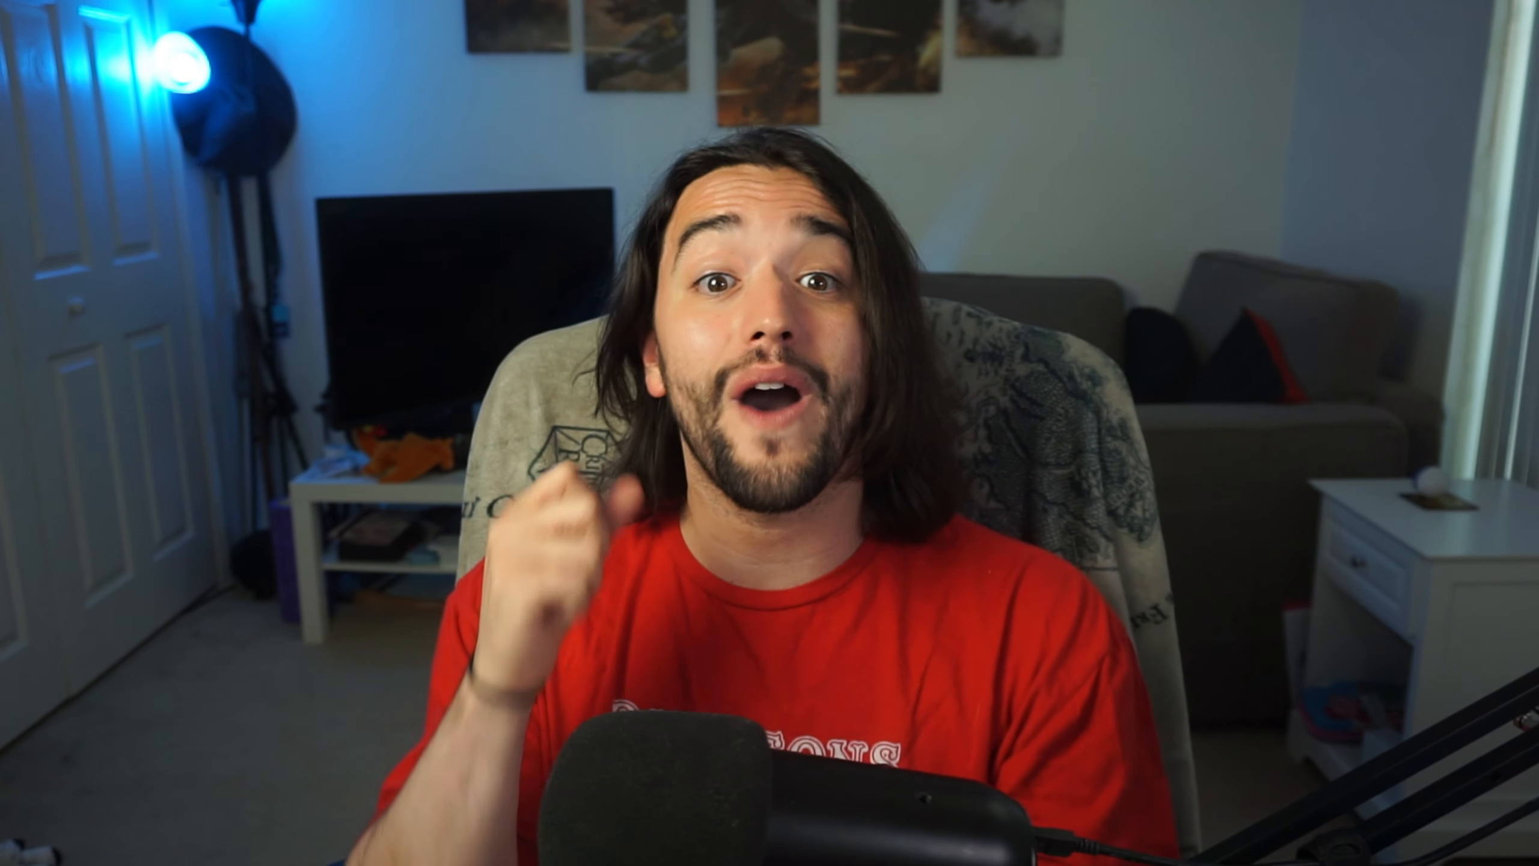